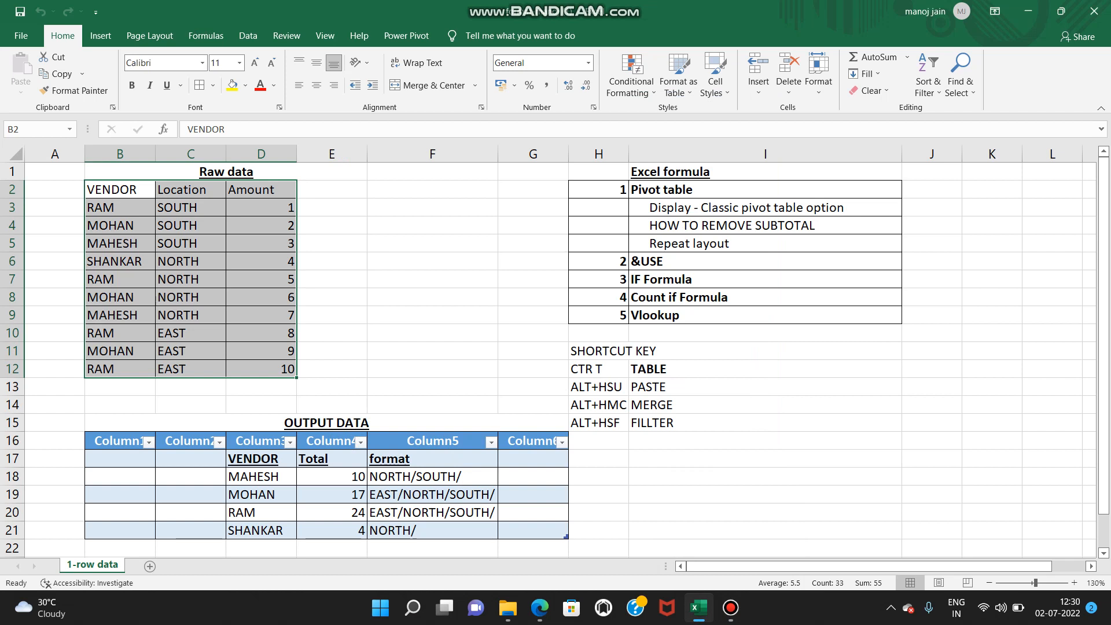
click(432, 477)
click(261, 476)
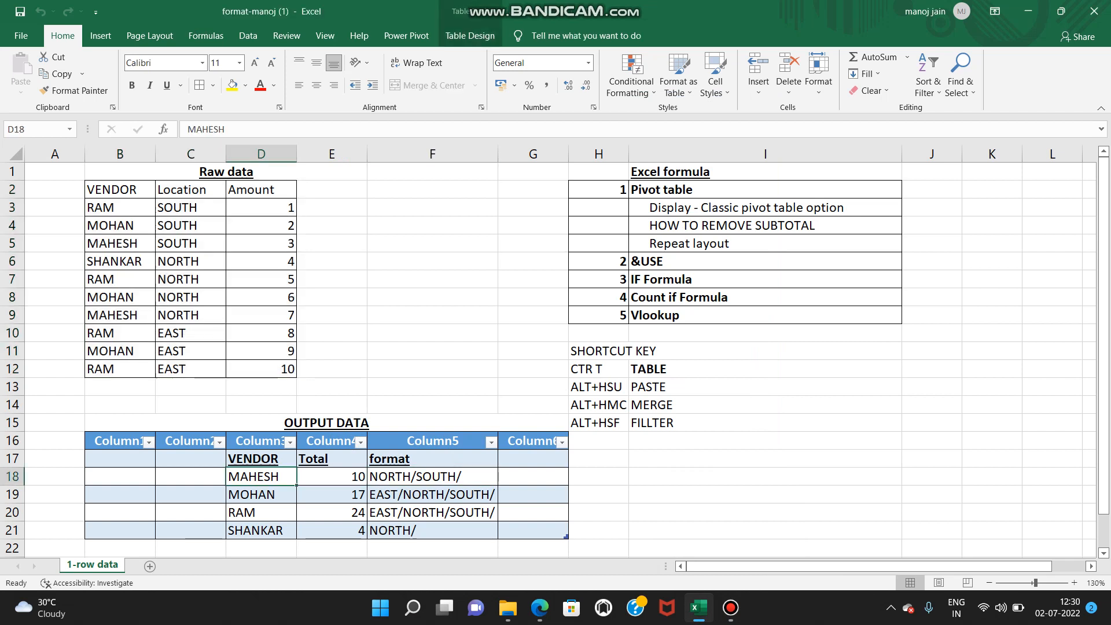
click(432, 477)
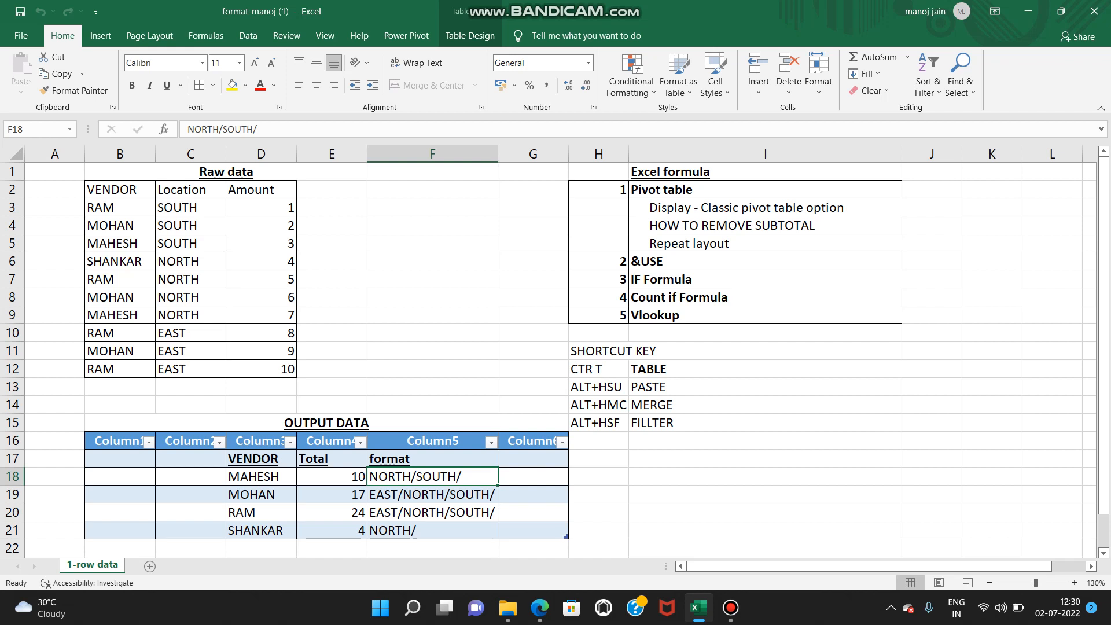
Step: Remove bold and underline from the Raw data title in row 1 and reapply both
click(225, 172)
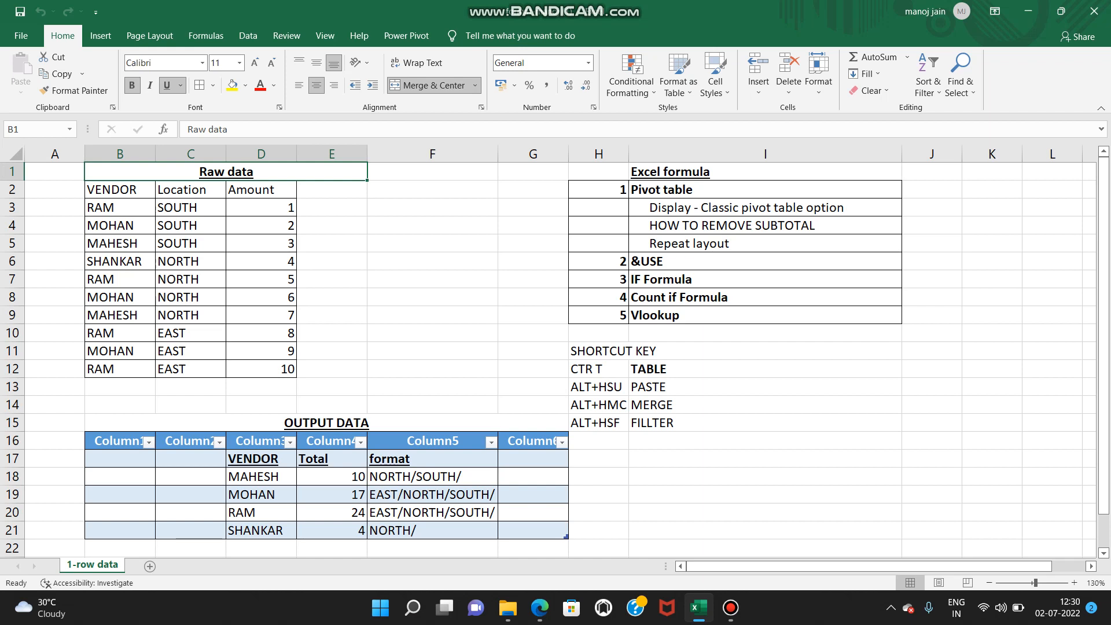
key(ctrl+b)
key(ctrl+u)
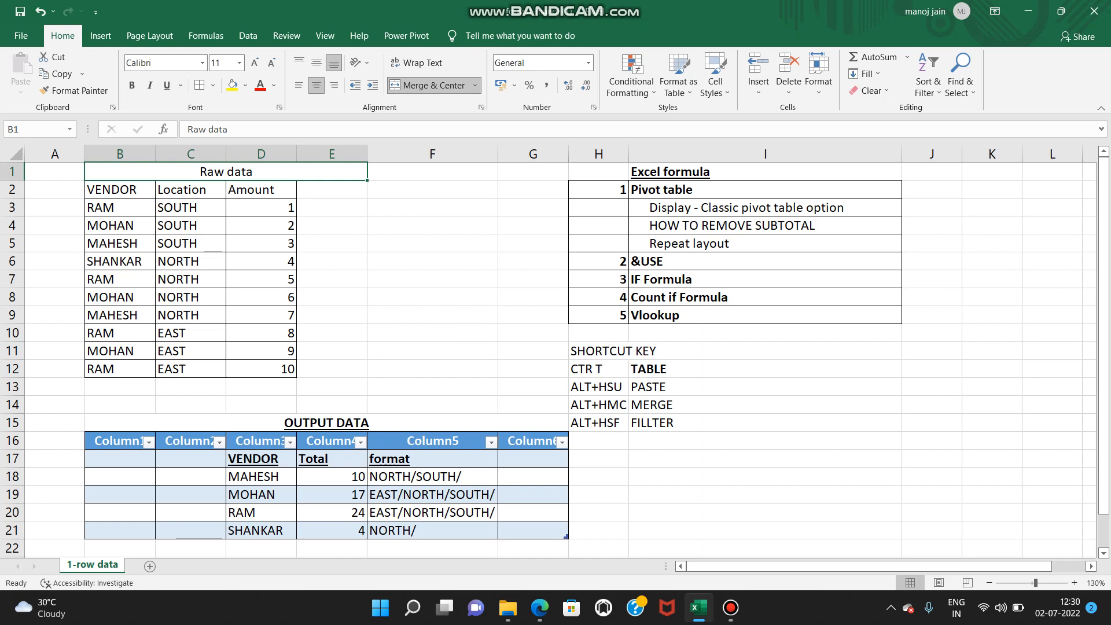
key(ctrl+b)
key(ctrl+u)
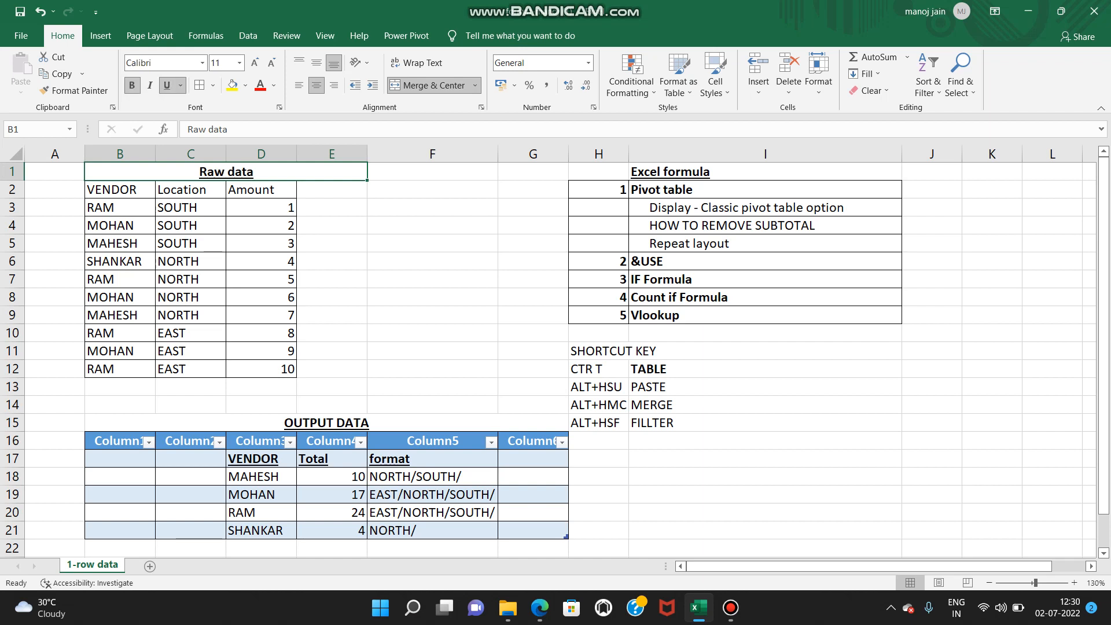
Step: Apply all borders to the raw data range B2:D12
key(Down)
key(Down)
key(shift+Up)
key(Up)
key(shift+Right)
key(shift+Right)
key(shift+Down)
key(shift+Down)
key(shift+Down)
key(shift+Down)
key(shift+Down)
key(shift+Down)
key(shift+Down)
key(shift+Down)
key(shift+Down)
key(shift+Down)
key(shift+Down)
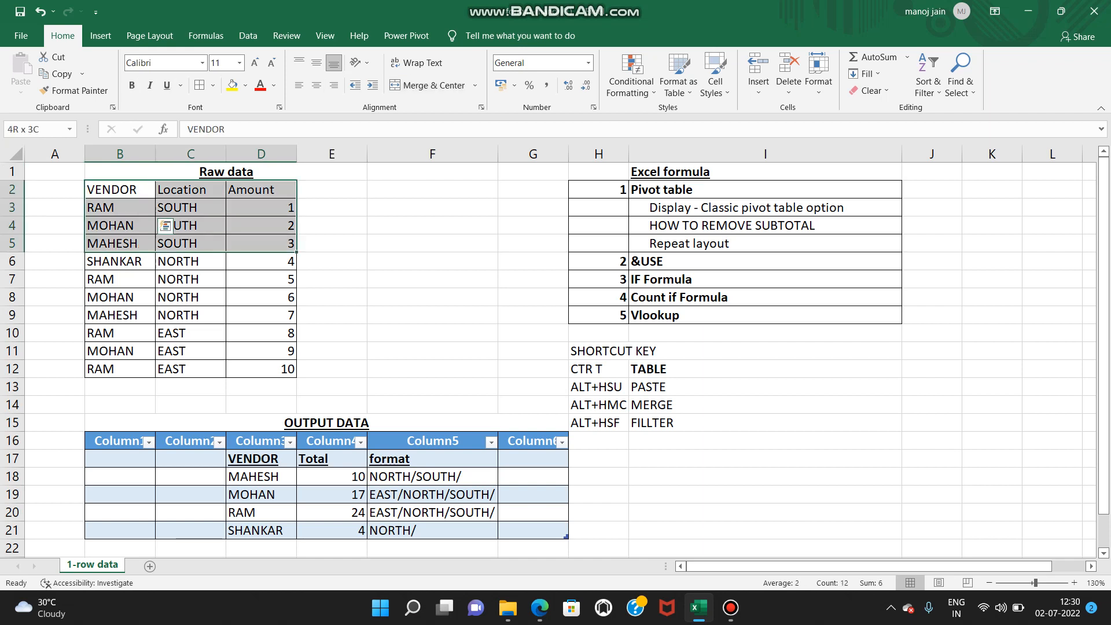
key(shift+Up)
key(alt)
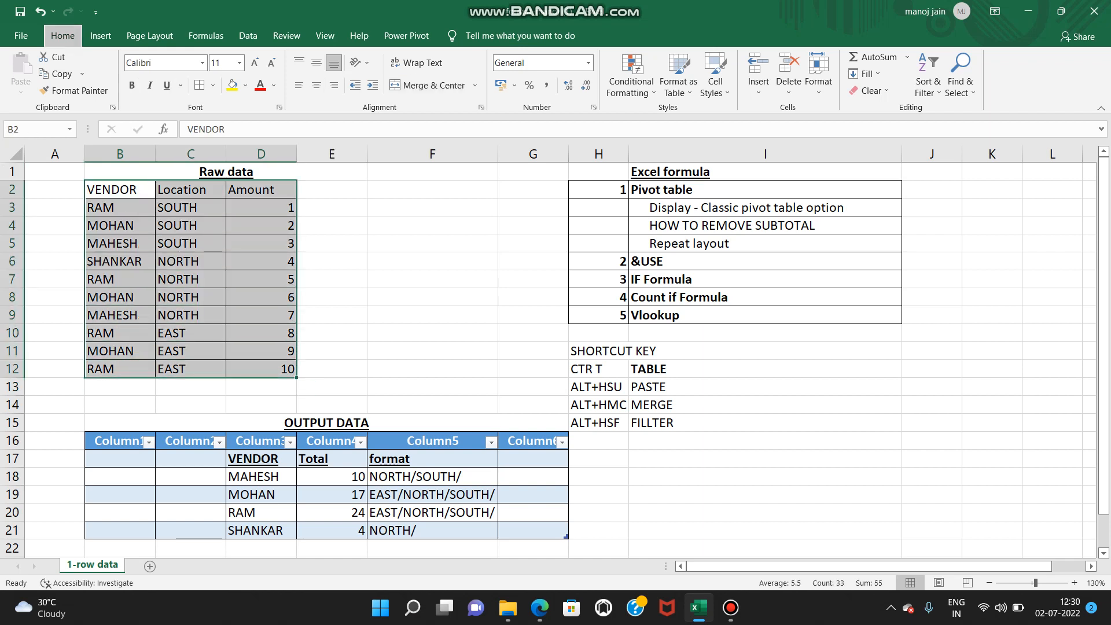
key(h)
key(b)
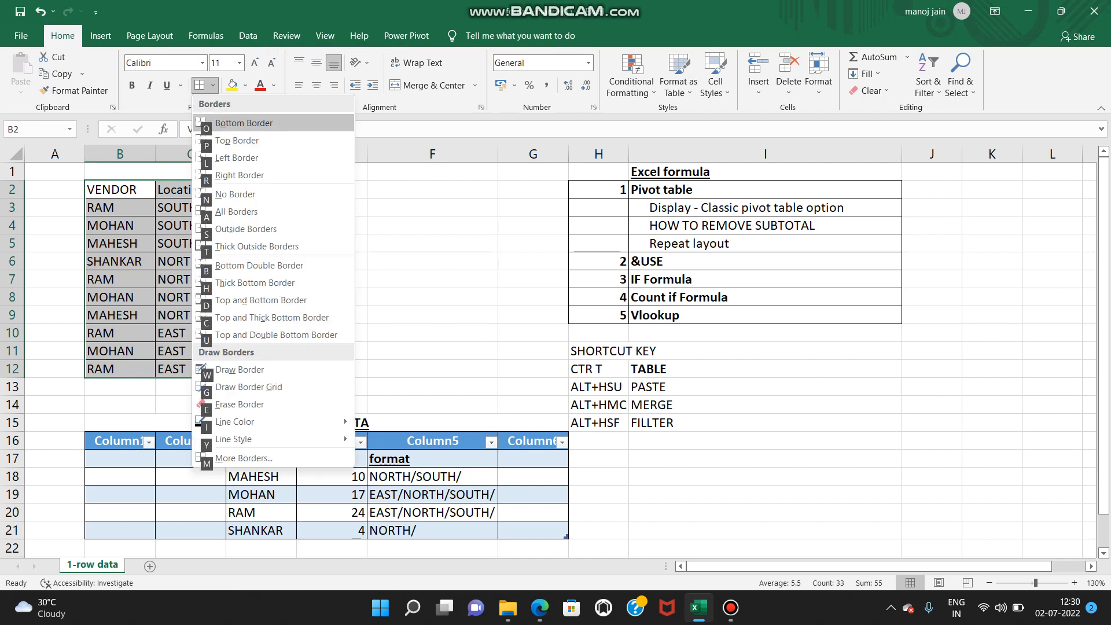
key(a)
key(alt)
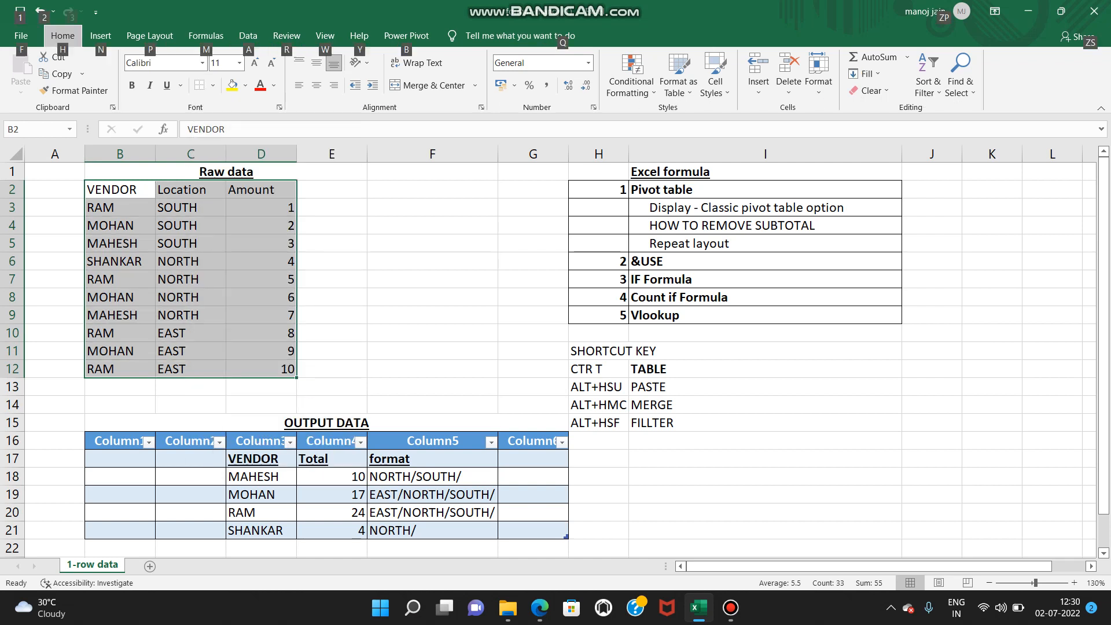
key(h)
key(b)
key(a)
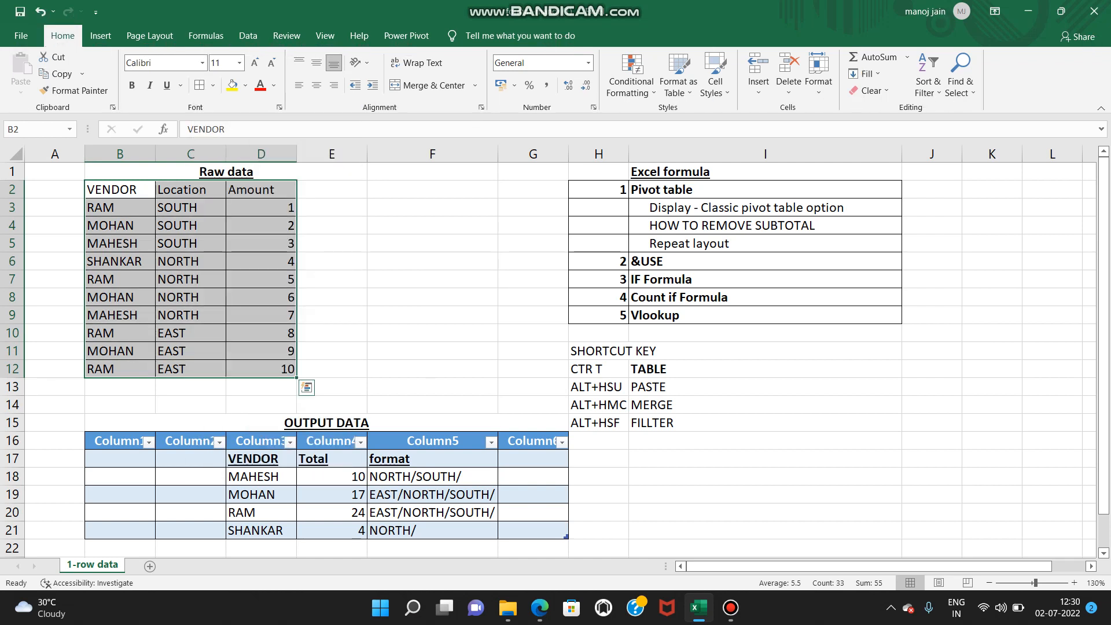
click(331, 298)
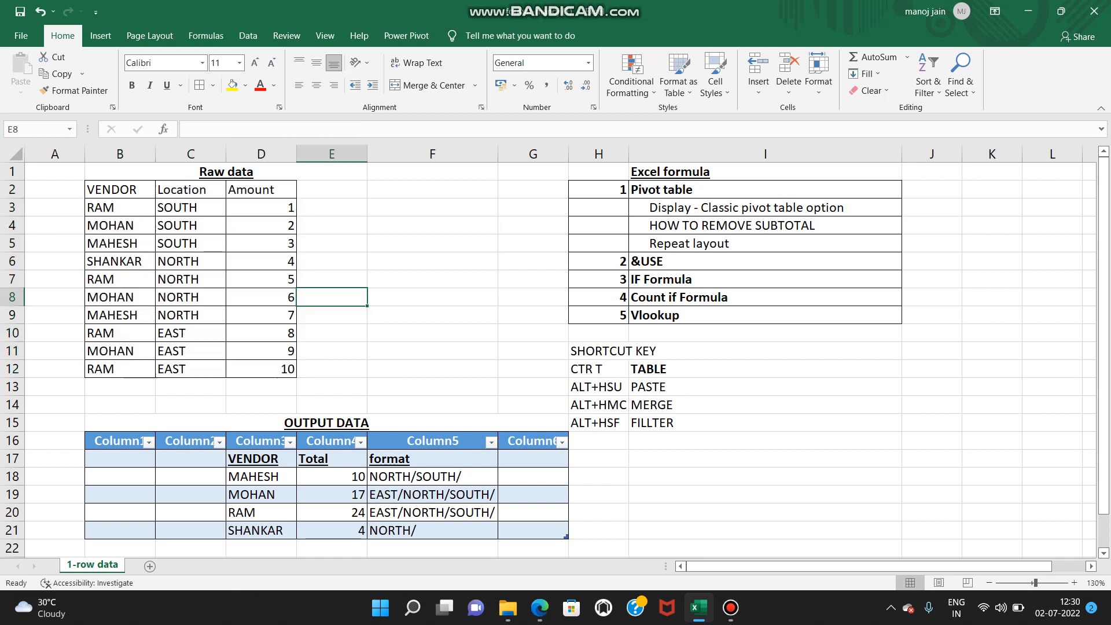
Step: Create a PivotTable from the raw data range B2:D12 on a new worksheet
drag(120, 190, 266, 369)
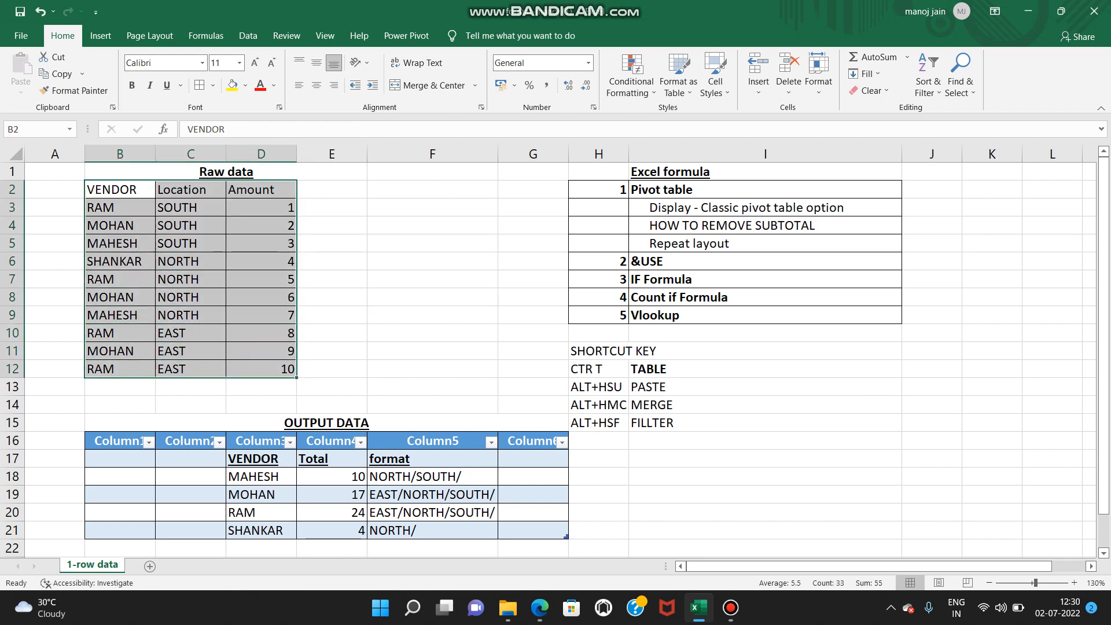
click(101, 35)
click(27, 82)
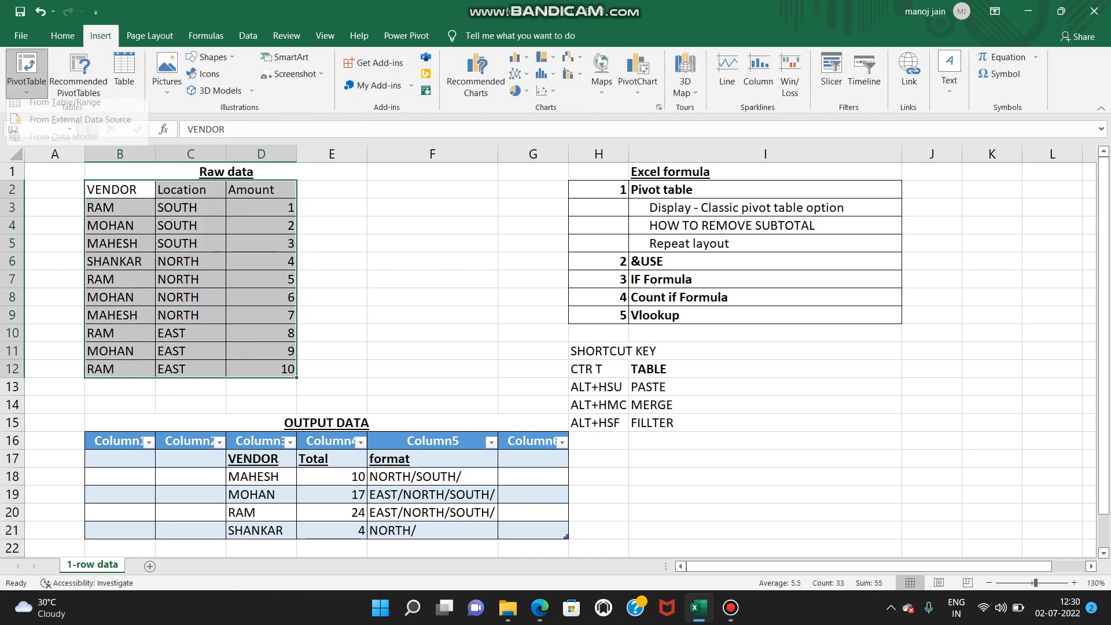
click(53, 109)
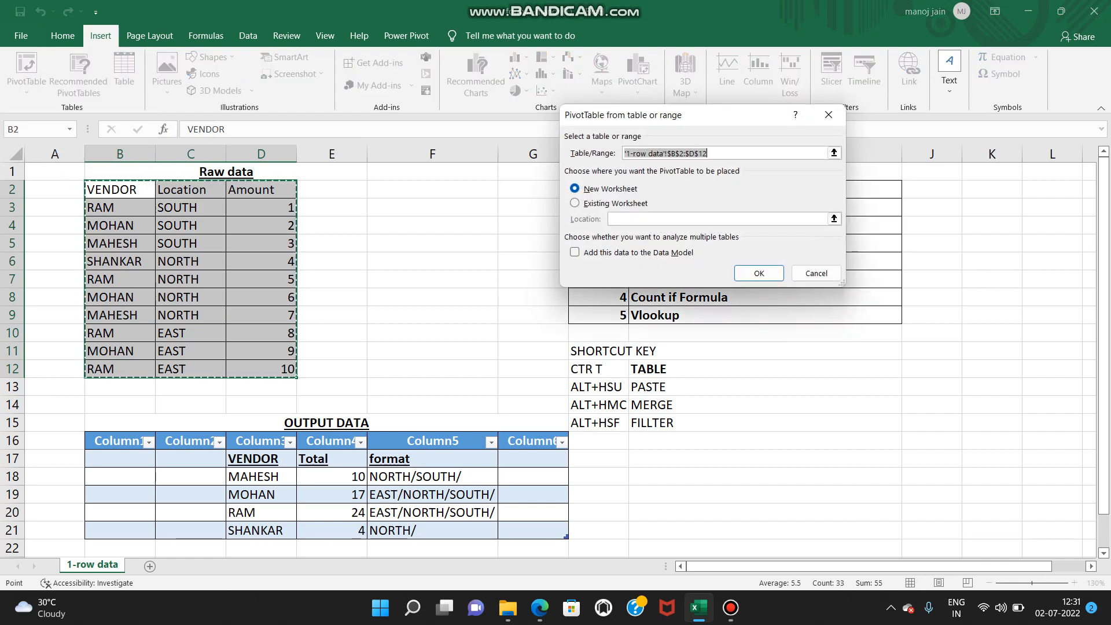
click(758, 273)
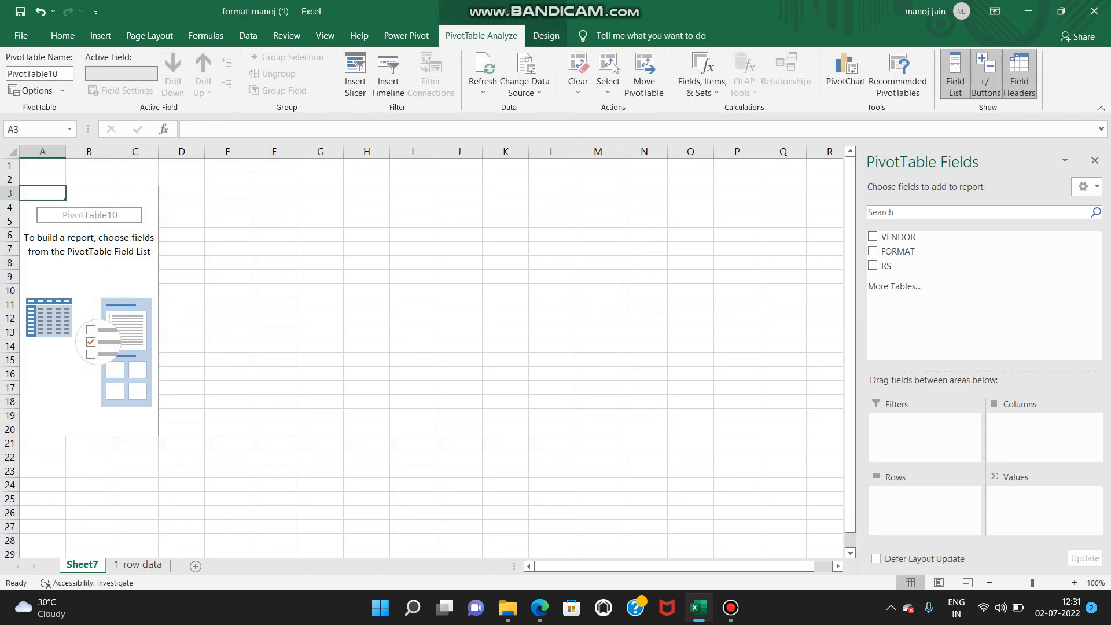
Step: Add VENDOR and FORMAT as PivotTable row fields and RS as the summed value field
click(135, 249)
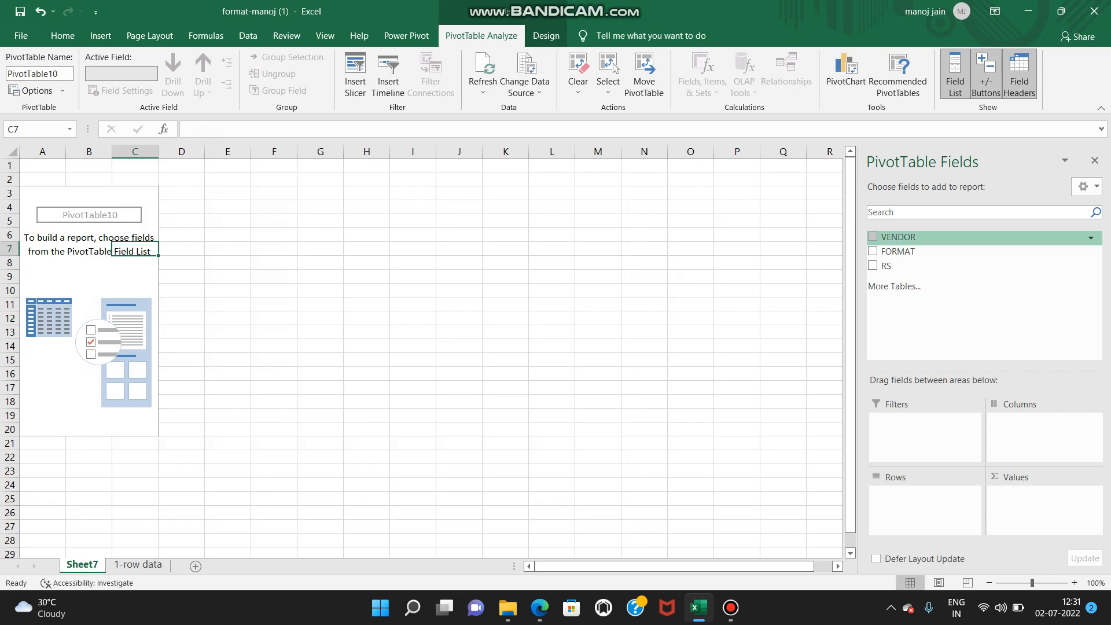
drag(898, 238, 925, 507)
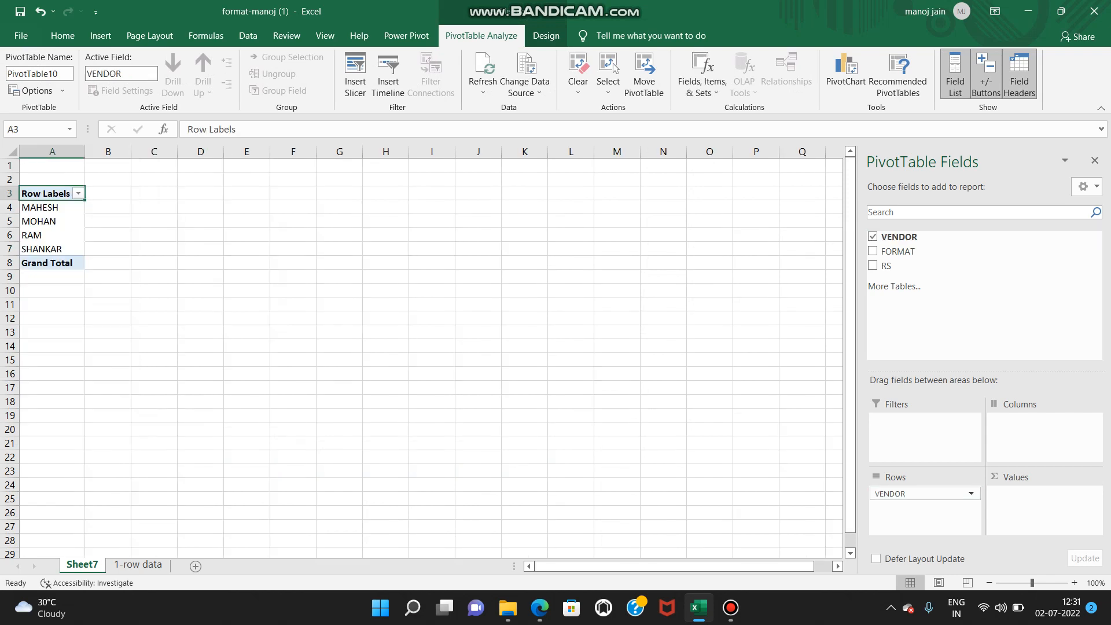
drag(899, 252, 925, 508)
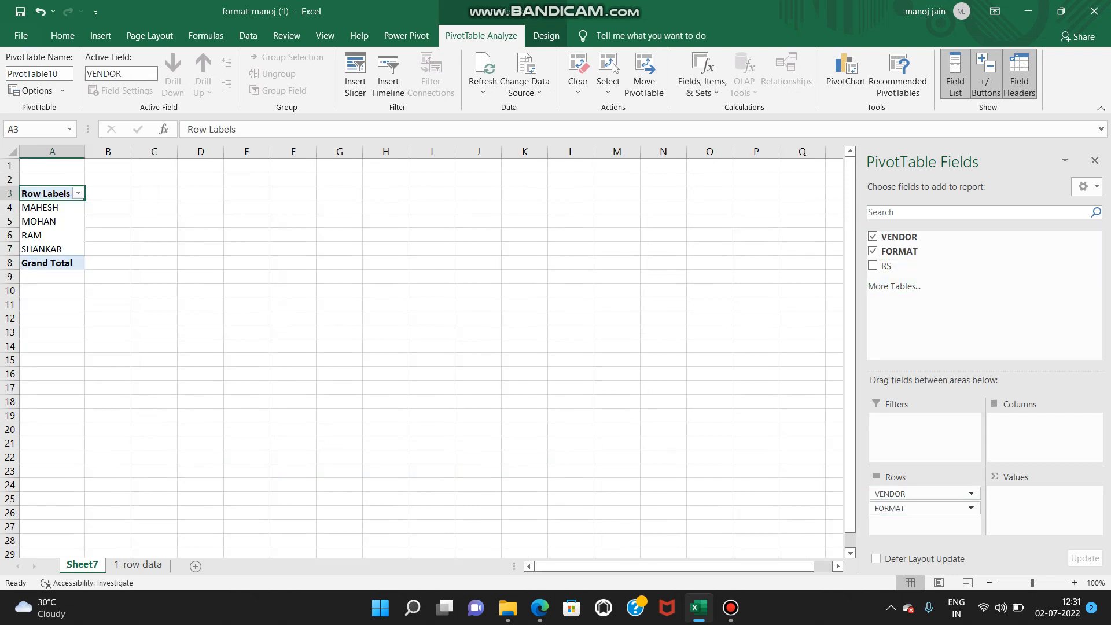
drag(887, 266, 1041, 497)
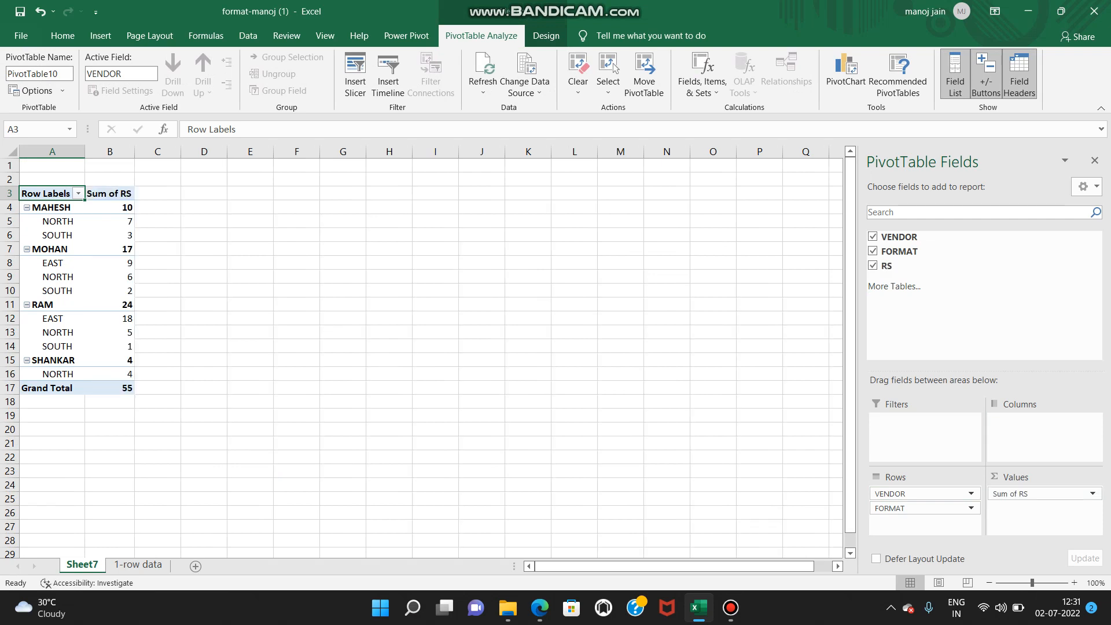
Step: Enable the Classic PivotTable layout in the PivotTable's display options
click(68, 222)
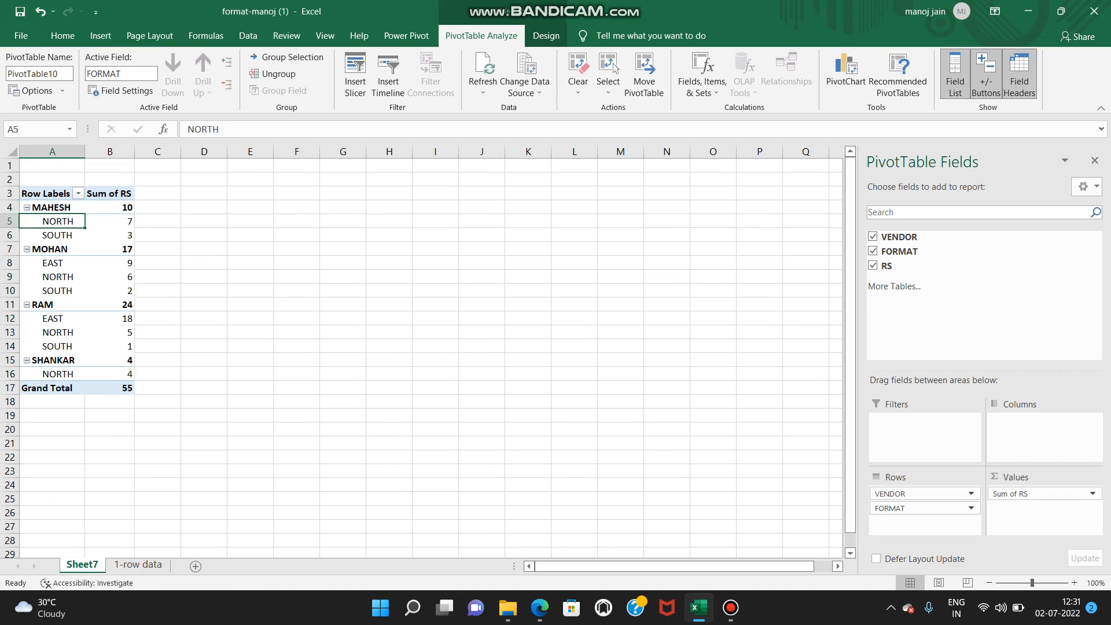
right_click(69, 224)
click(132, 454)
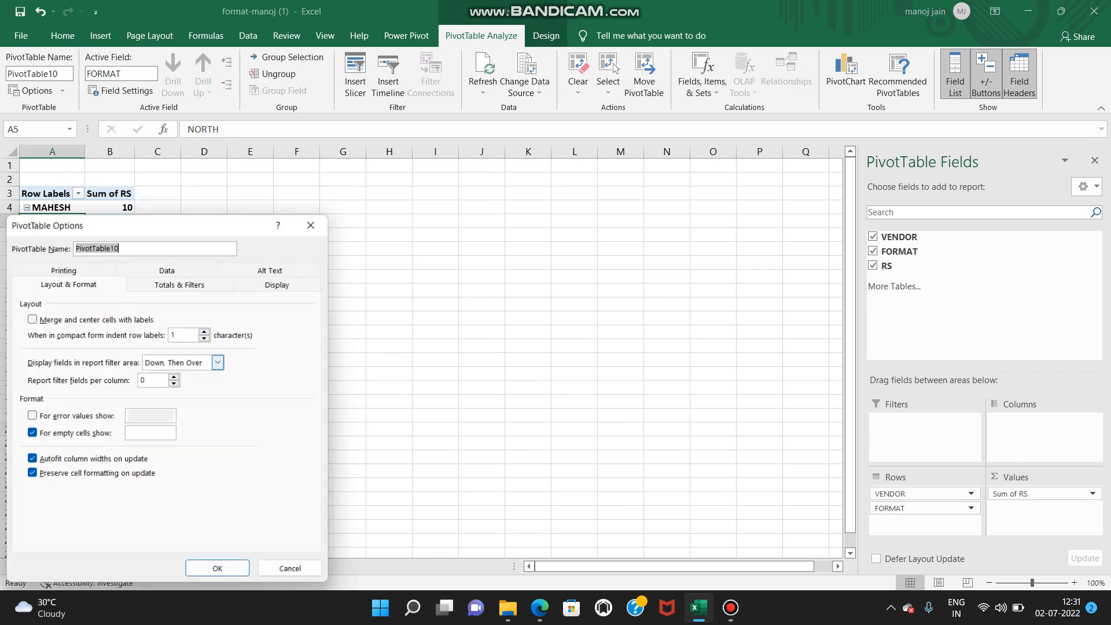
click(280, 283)
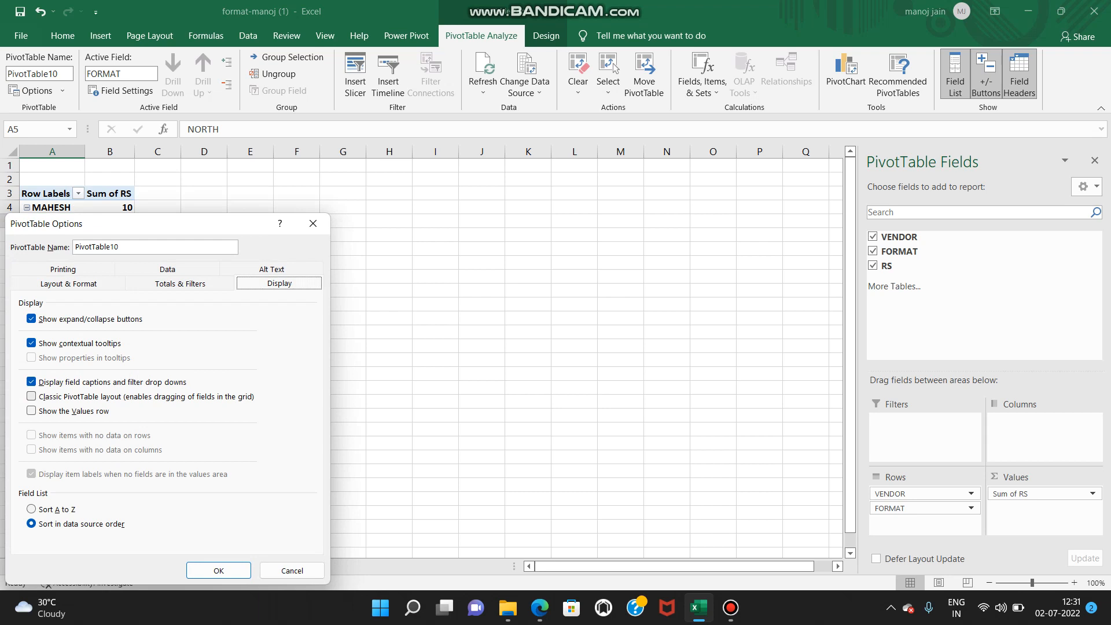
click(31, 397)
click(218, 570)
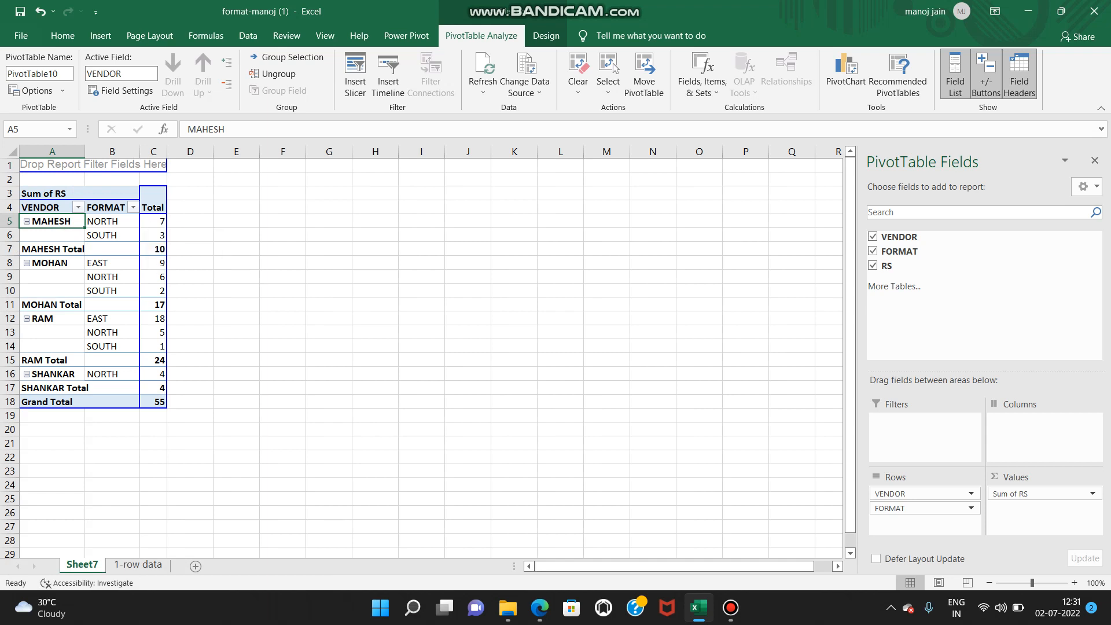
Step: Turn off the PivotTable's subtotals and set its report layout to repeat all item labels
click(52, 249)
click(53, 235)
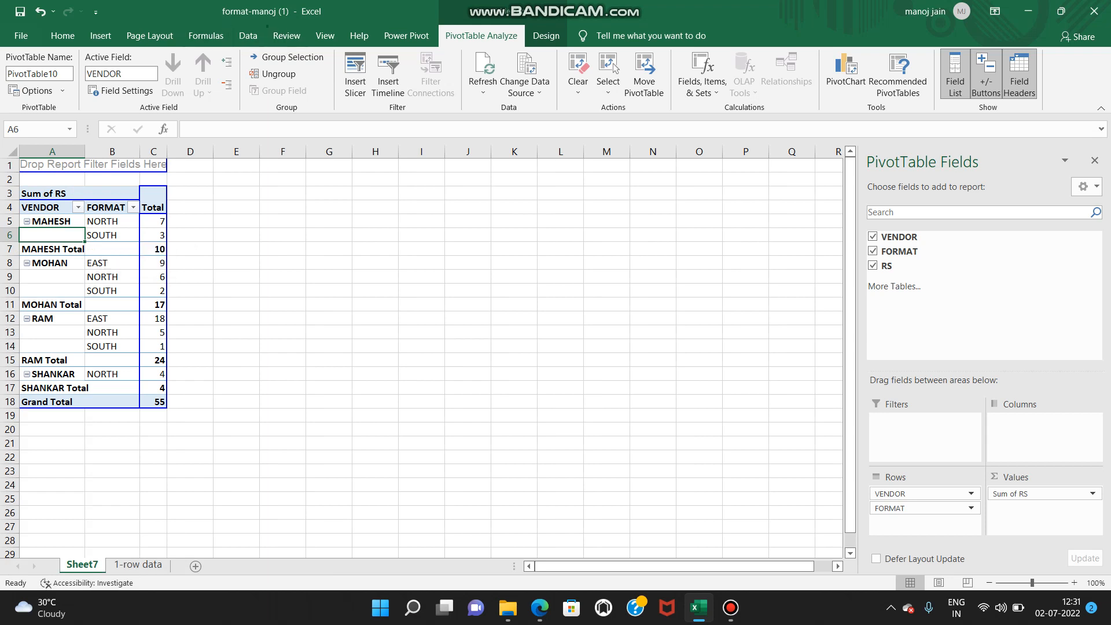
click(546, 36)
click(25, 72)
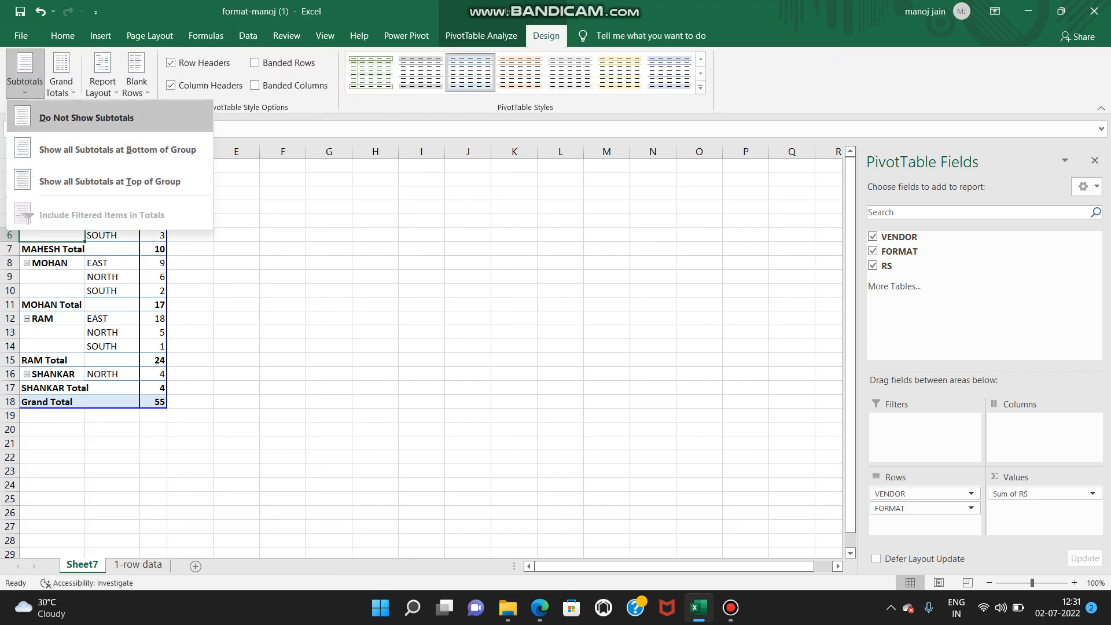
click(76, 113)
click(103, 74)
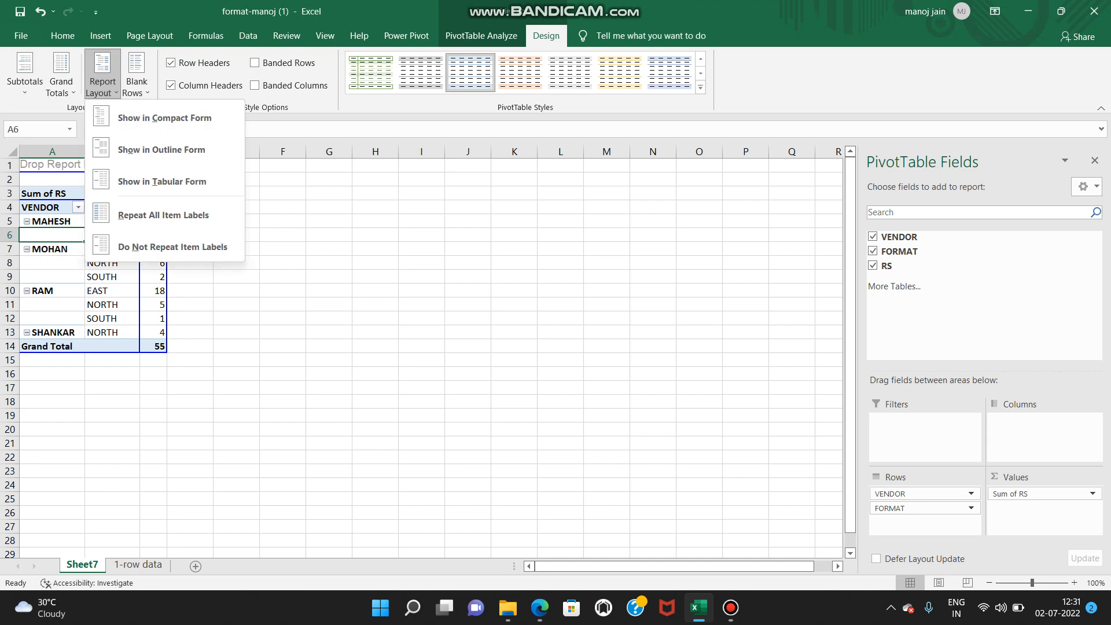
click(164, 214)
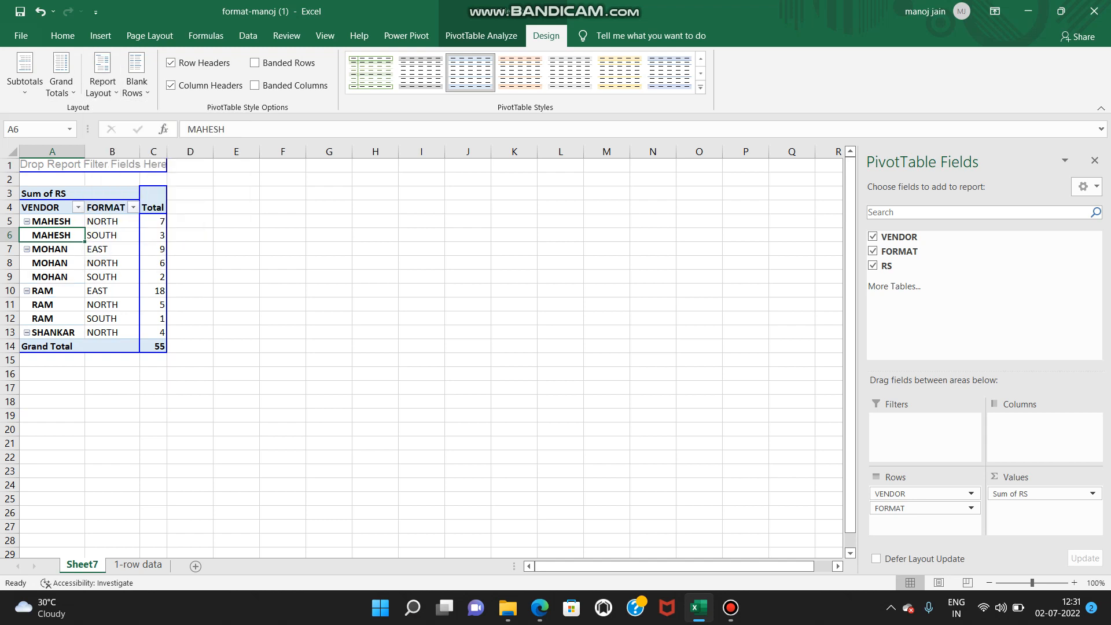
click(282, 263)
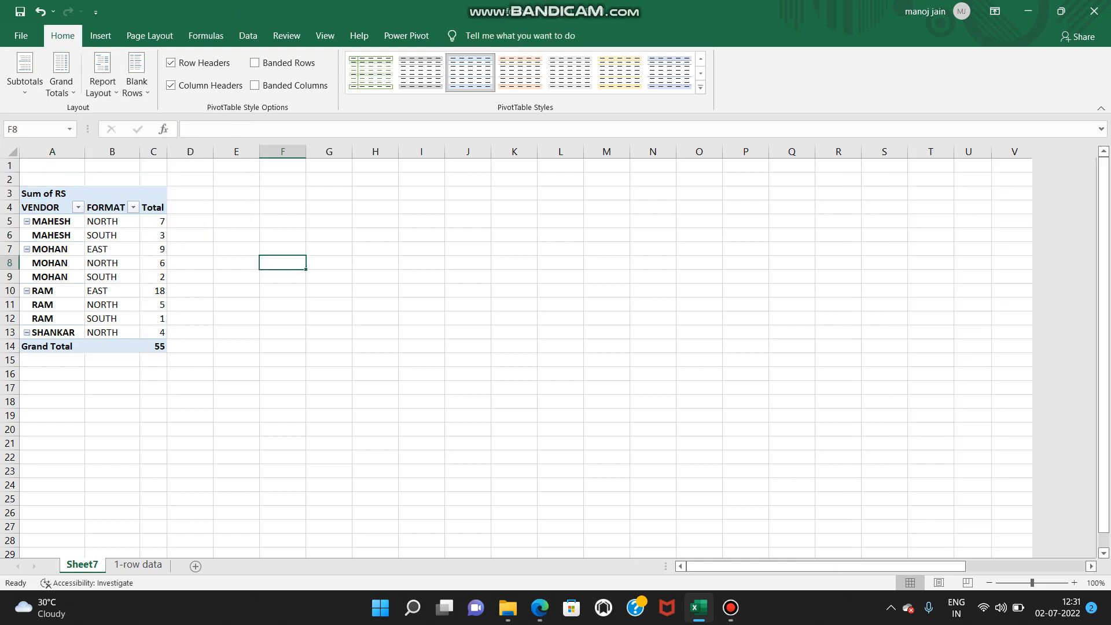
Step: Insert three blank columns before the PivotTable and widen columns A to C equally
drag(52, 152, 166, 151)
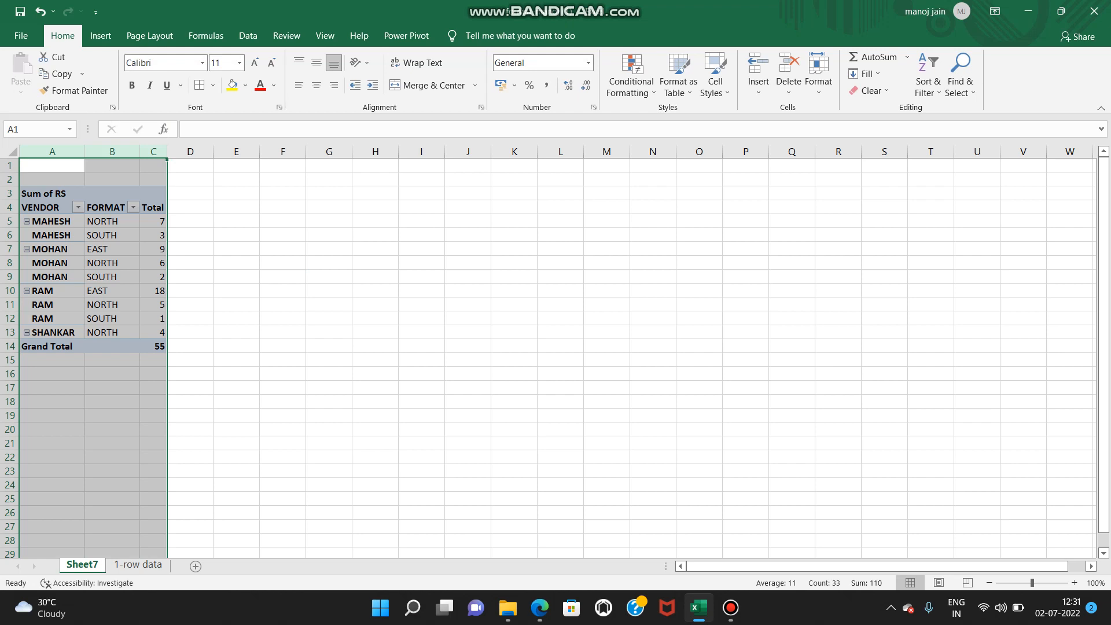
key(alt)
key(h)
key(i)
key(c)
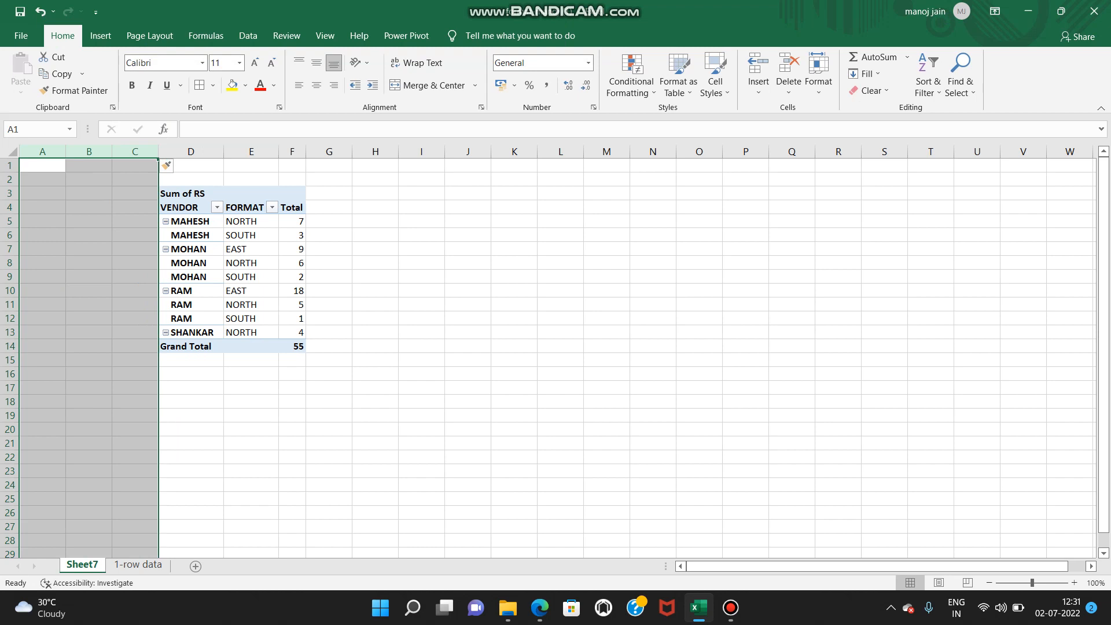
drag(112, 151, 232, 152)
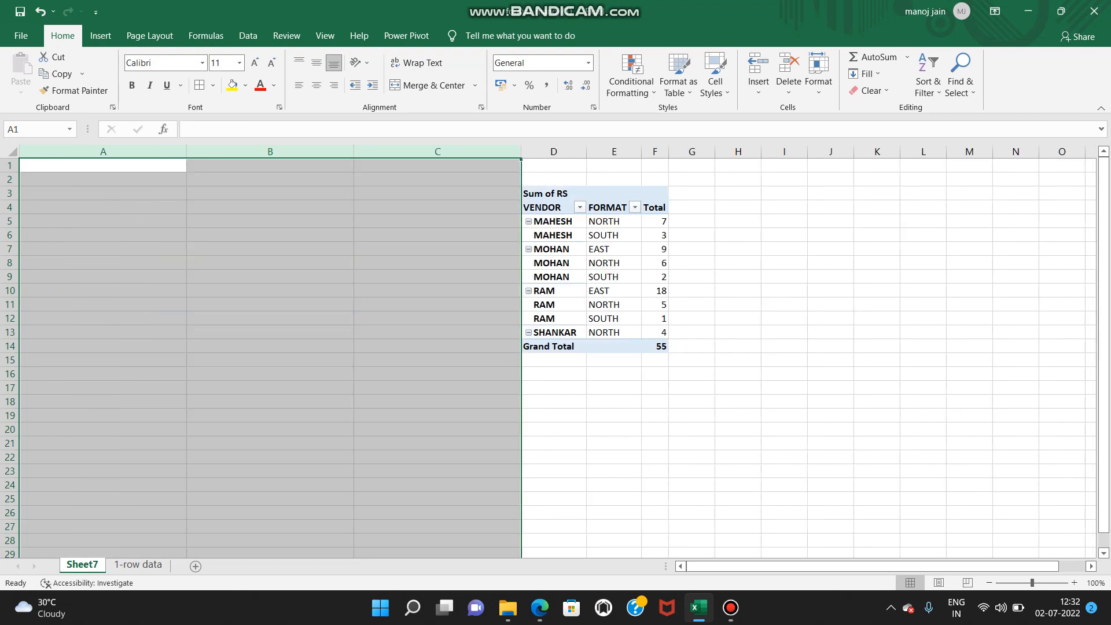
Step: Enter the formula =E5&"/" in C5 to append a slash to the first FORMAT value
click(438, 207)
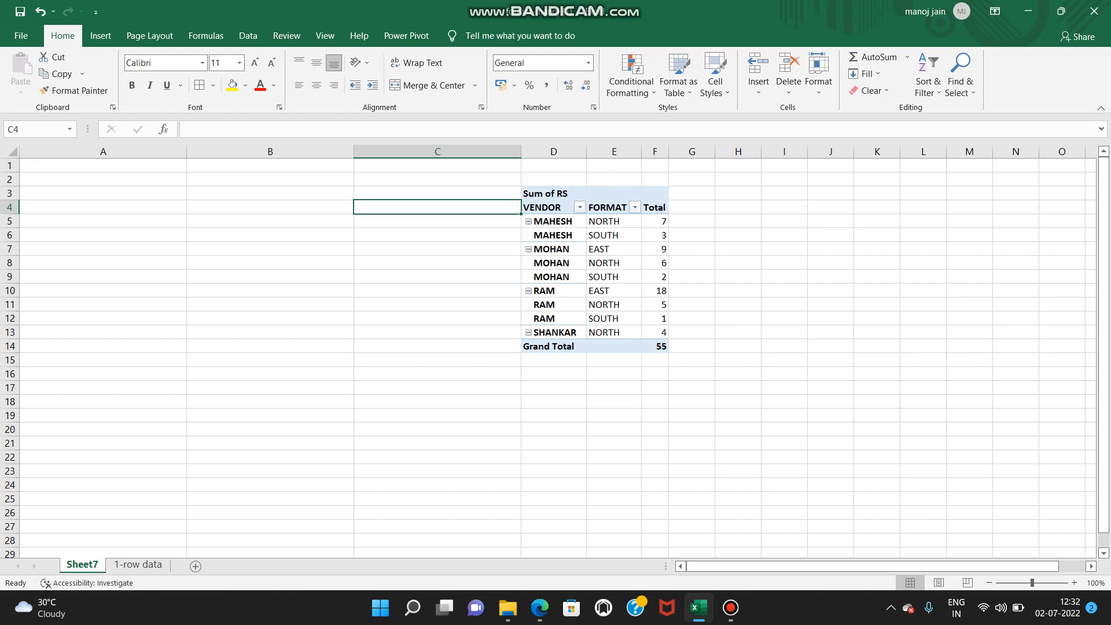
key(Down)
text(=)
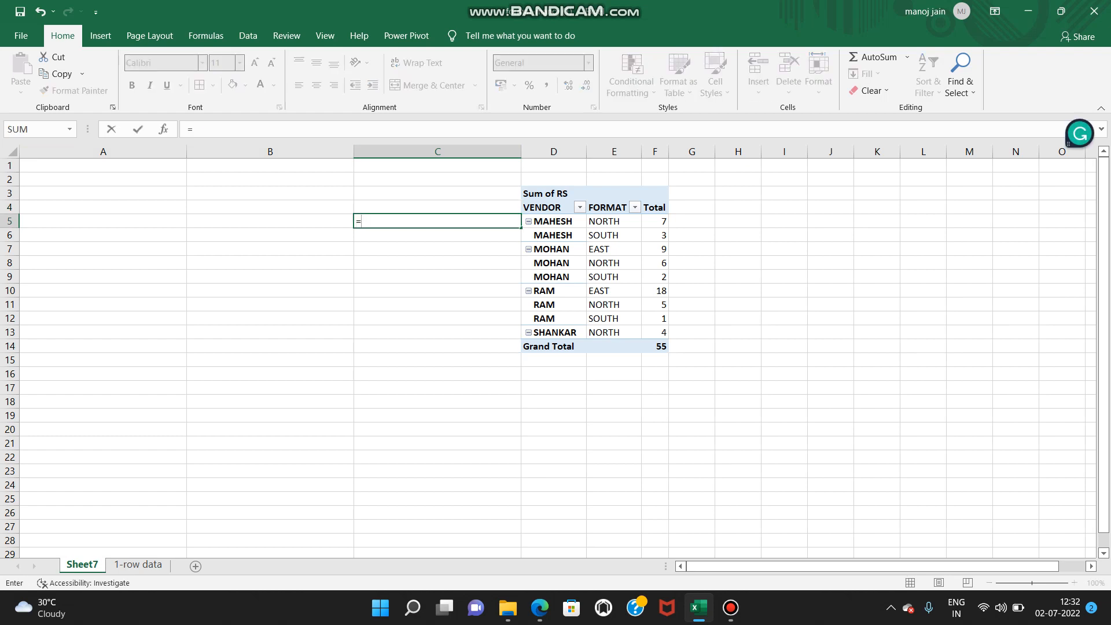
key(Right)
key(Right)
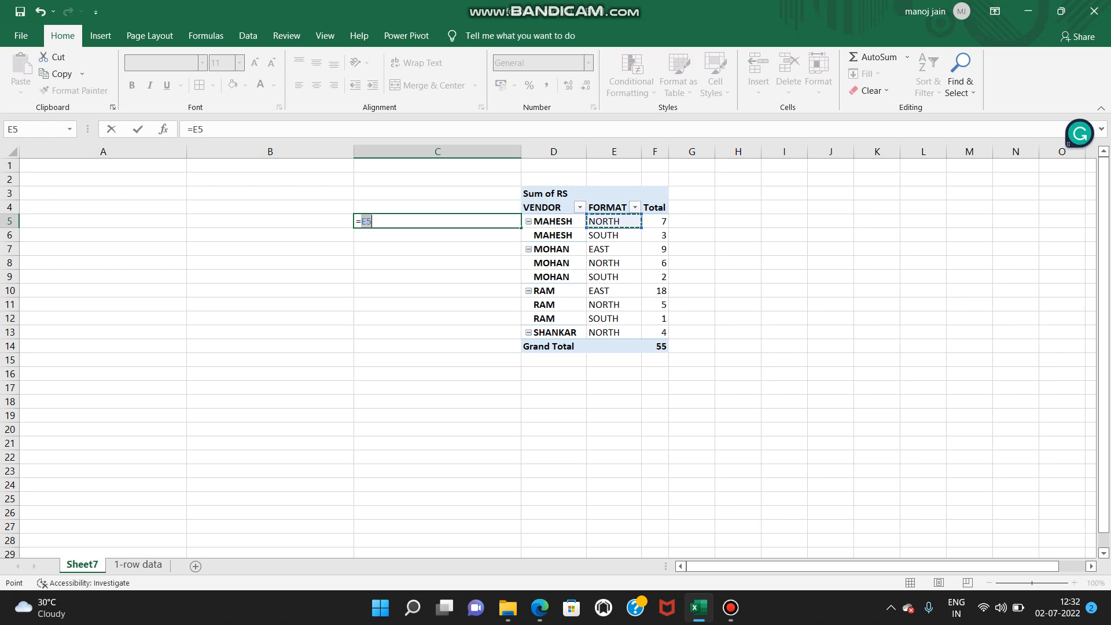
text(&/)
key(Return)
key(n)
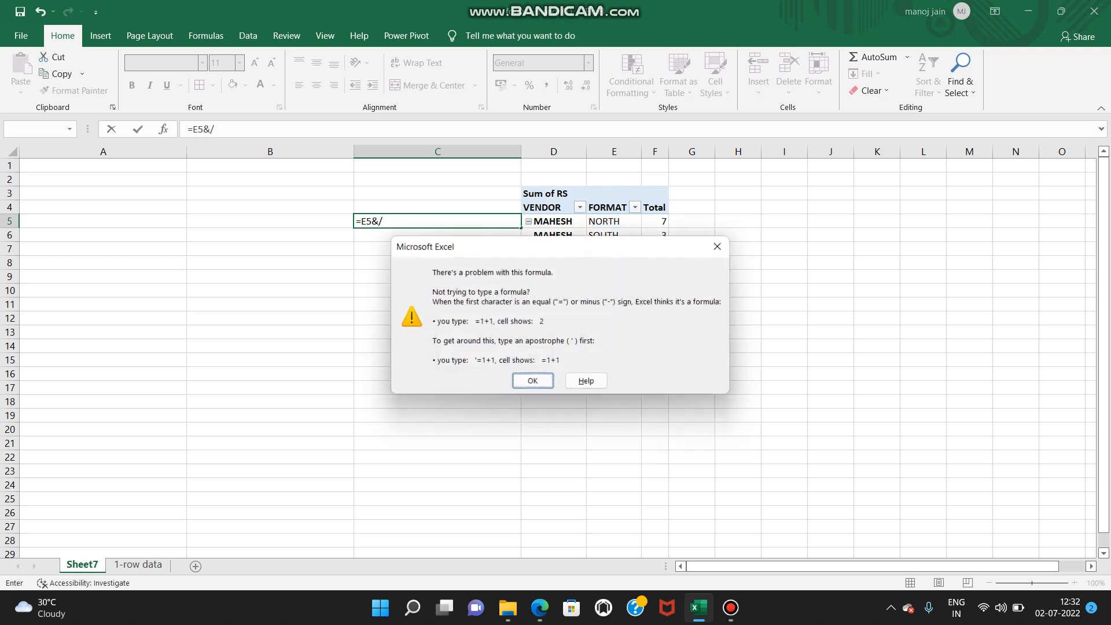
key(Return)
text("/)
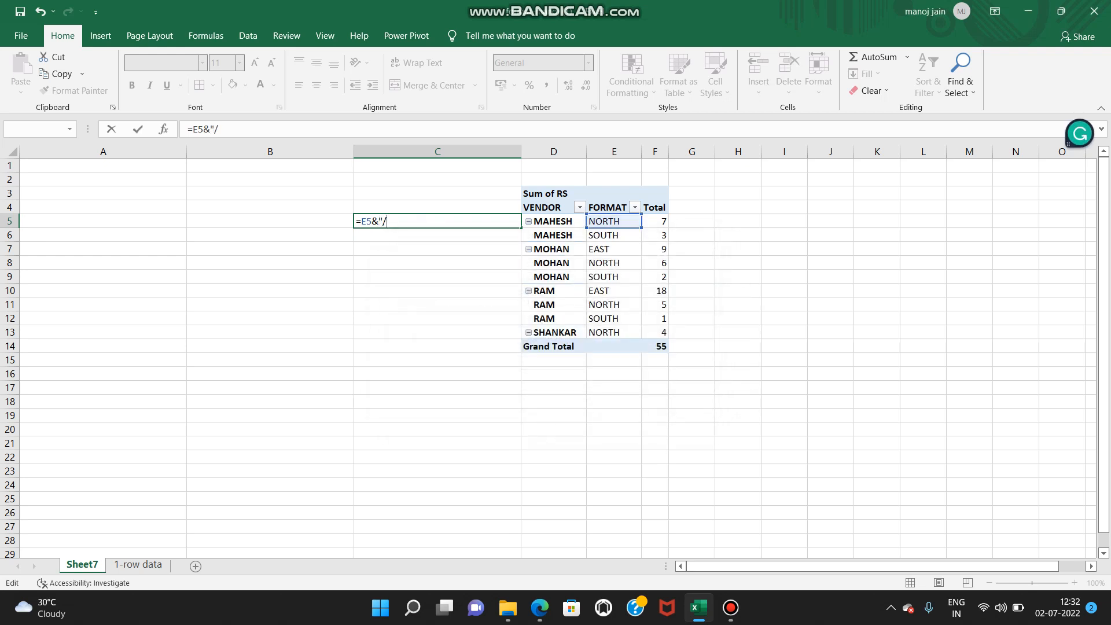
text(")
key(Return)
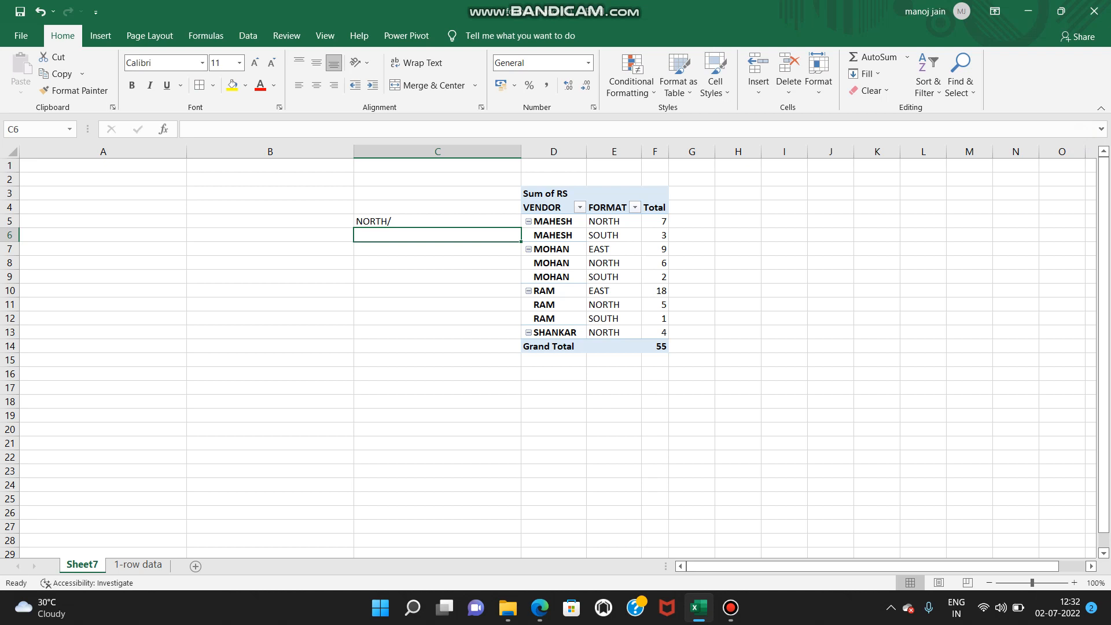
Step: Enter =IF(D6=D5,C5&E6,E6)&"/" in C6 to join the formats of rows sharing the same vendor
text(=IF()
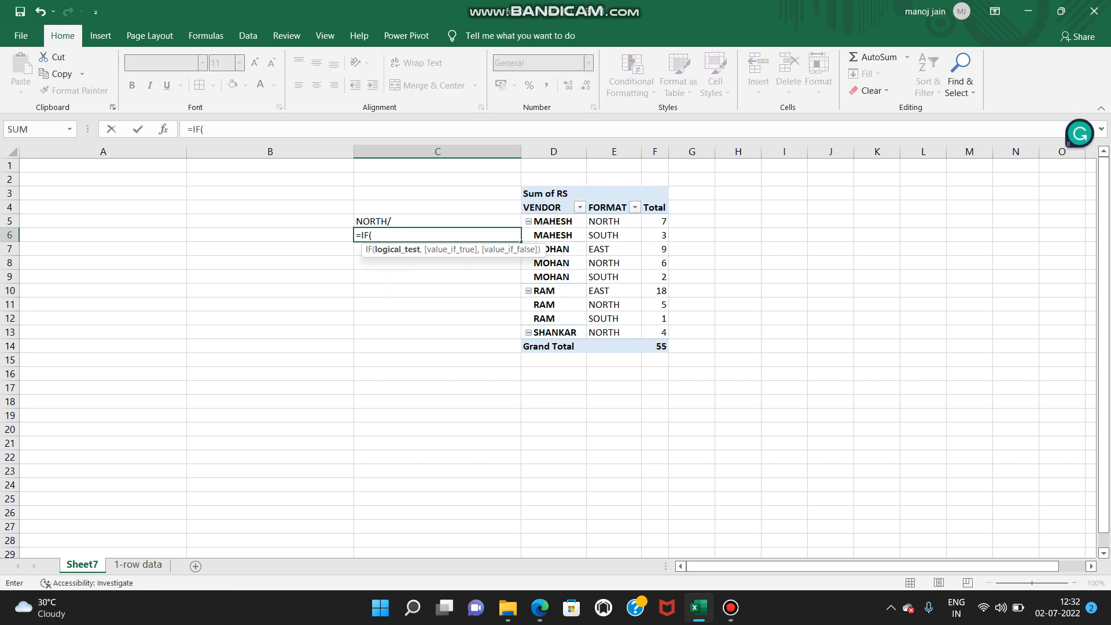
key(Right)
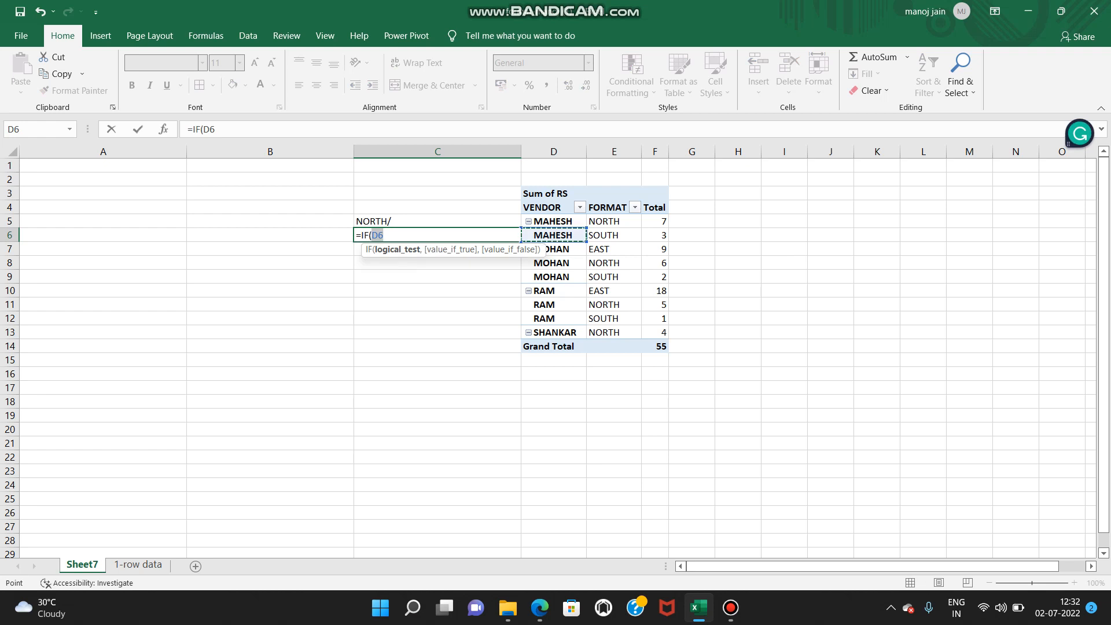
text(=)
key(Up)
key(Right)
text(,)
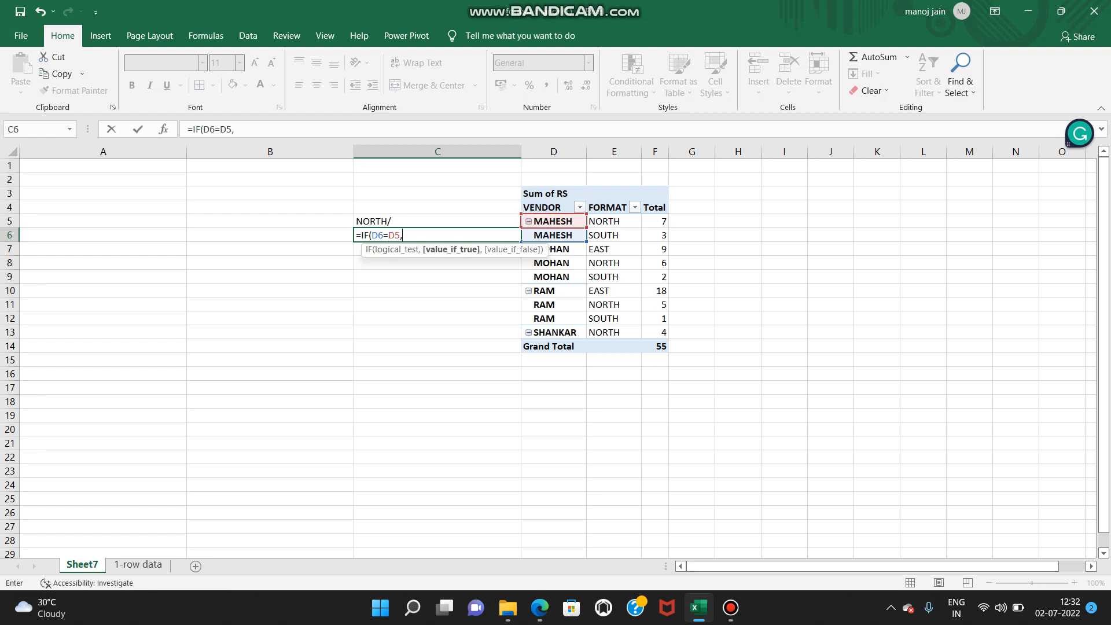
key(Up)
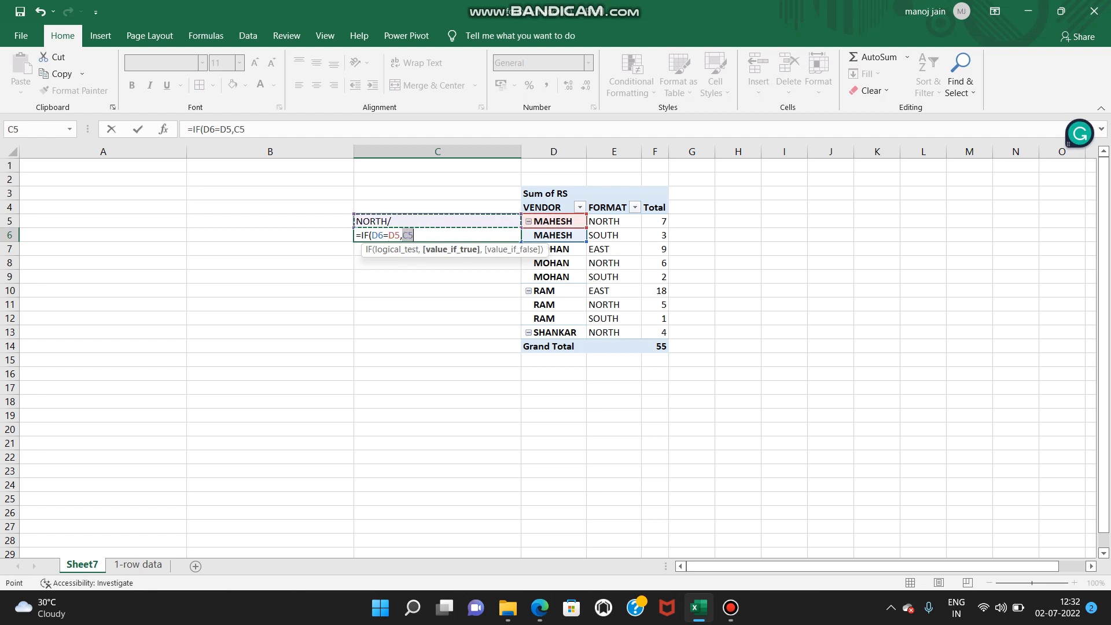
text(&)
key(Right)
key(Right)
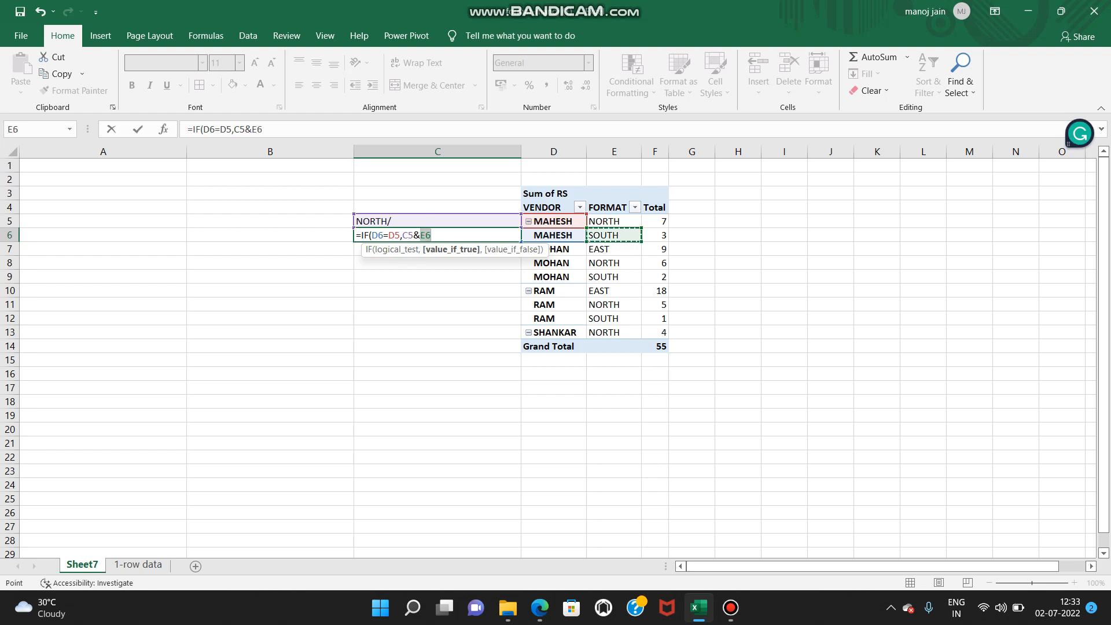
text(,)
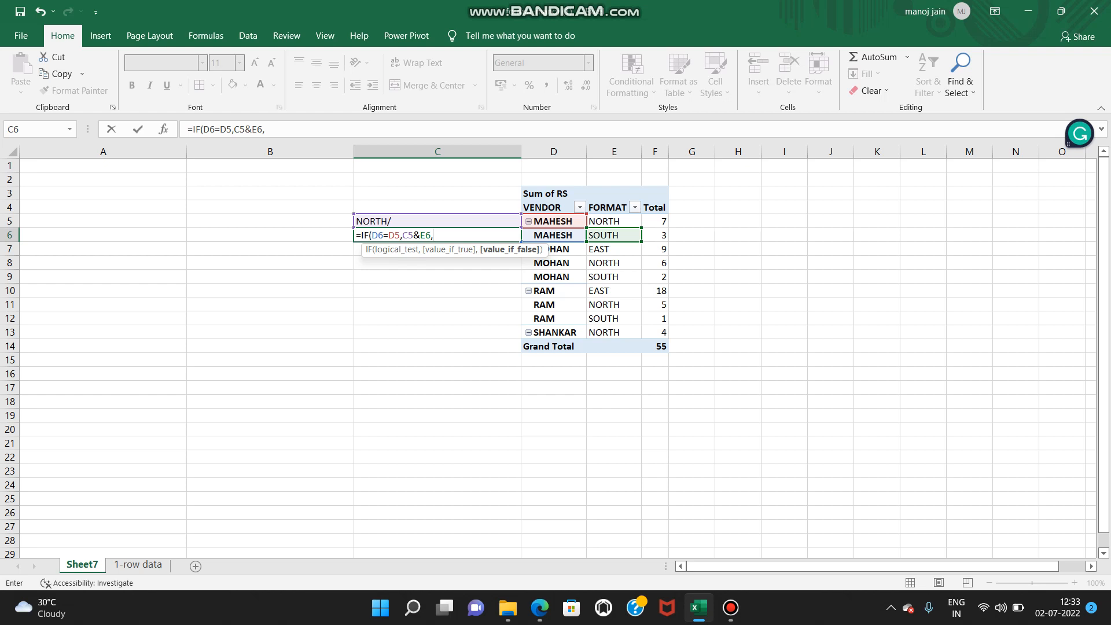
click(613, 236)
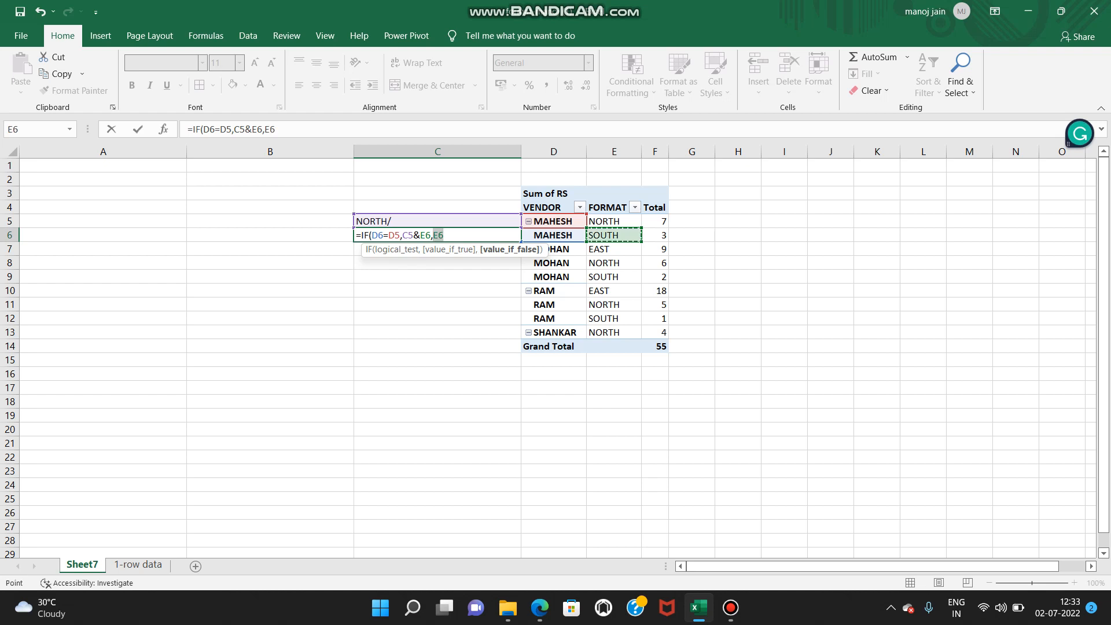
text())
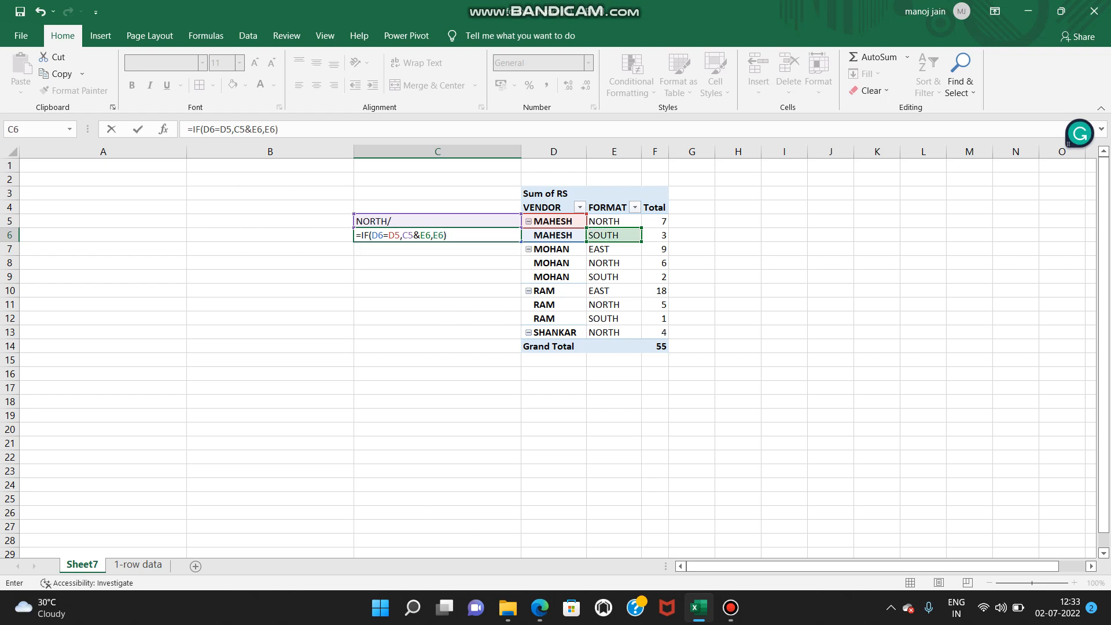
text(&"/)
key(Return)
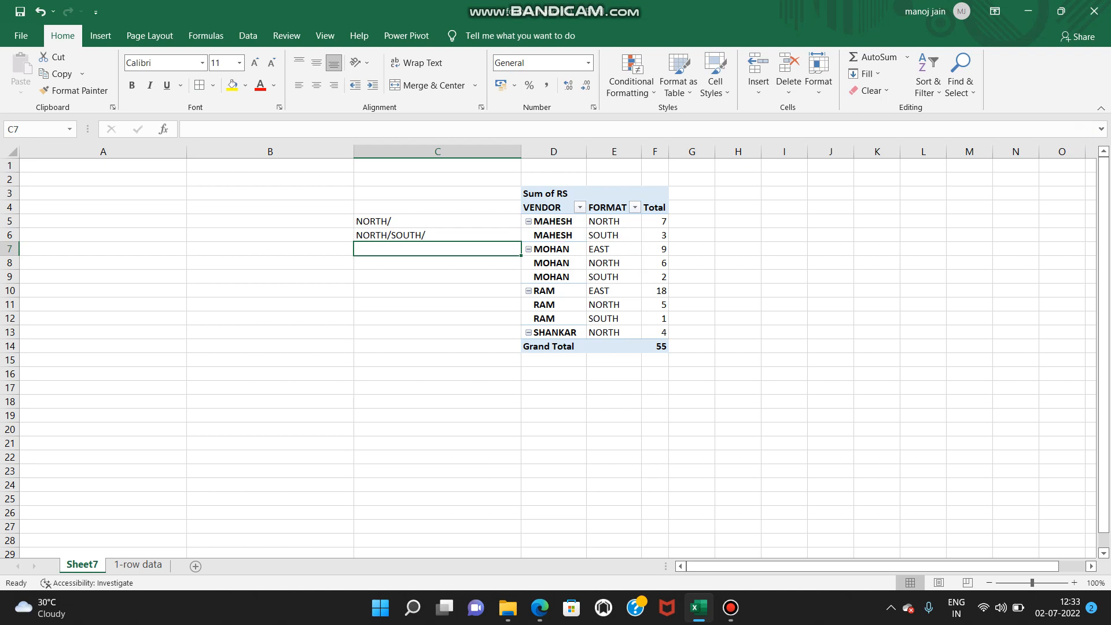
Step: Fill the slash-joining formula from C6 down to C13 and check the copied formulas in the next rows
key(Up)
drag(521, 241, 522, 338)
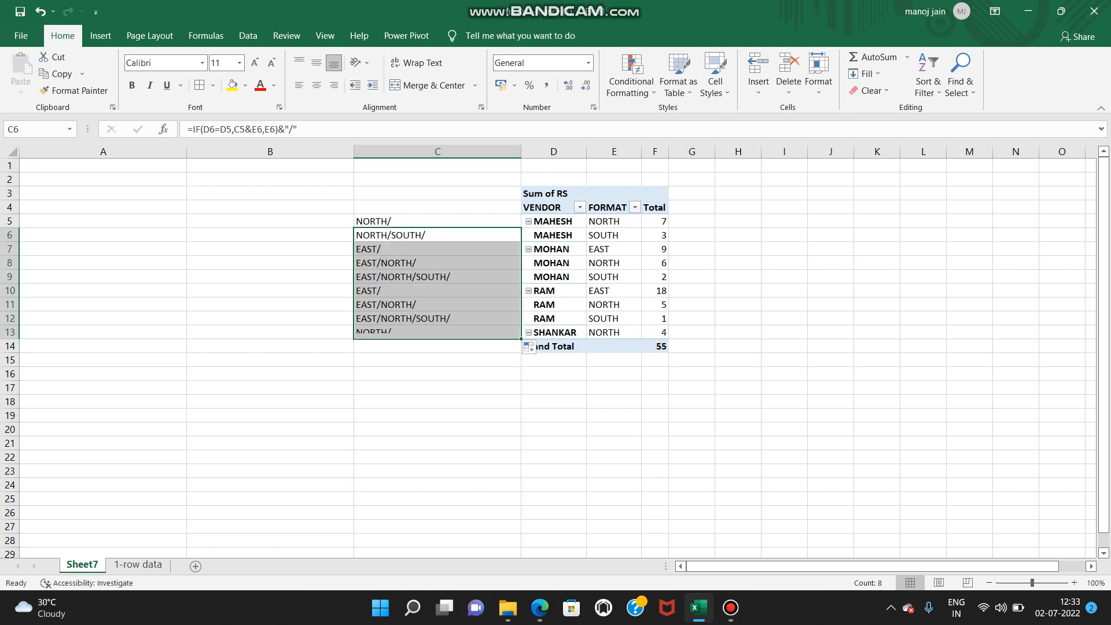
key(Down)
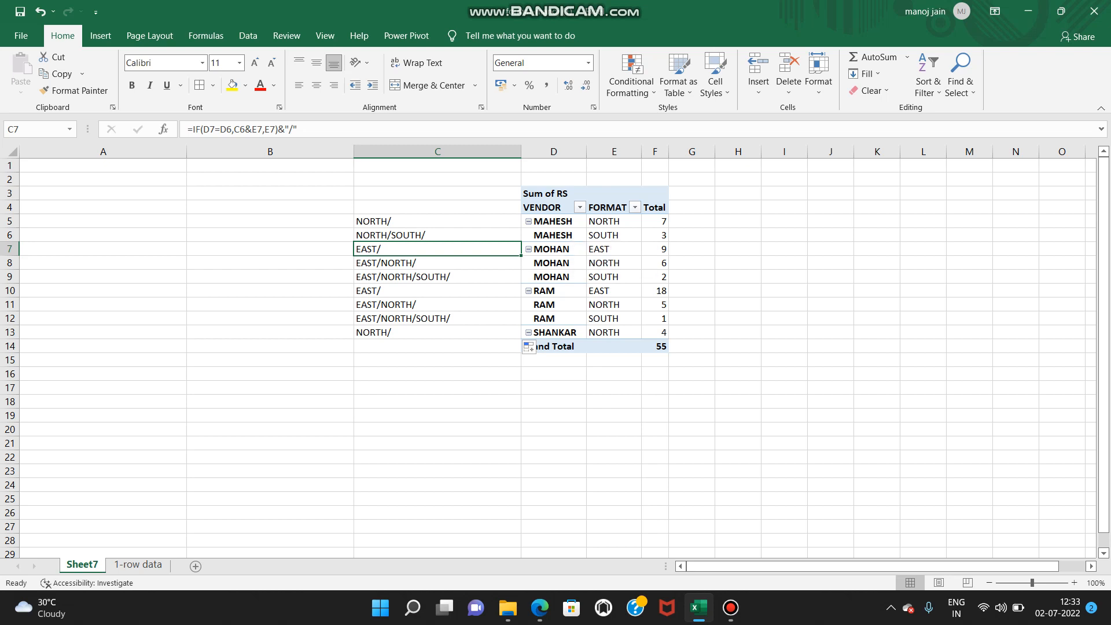
click(607, 249)
click(438, 263)
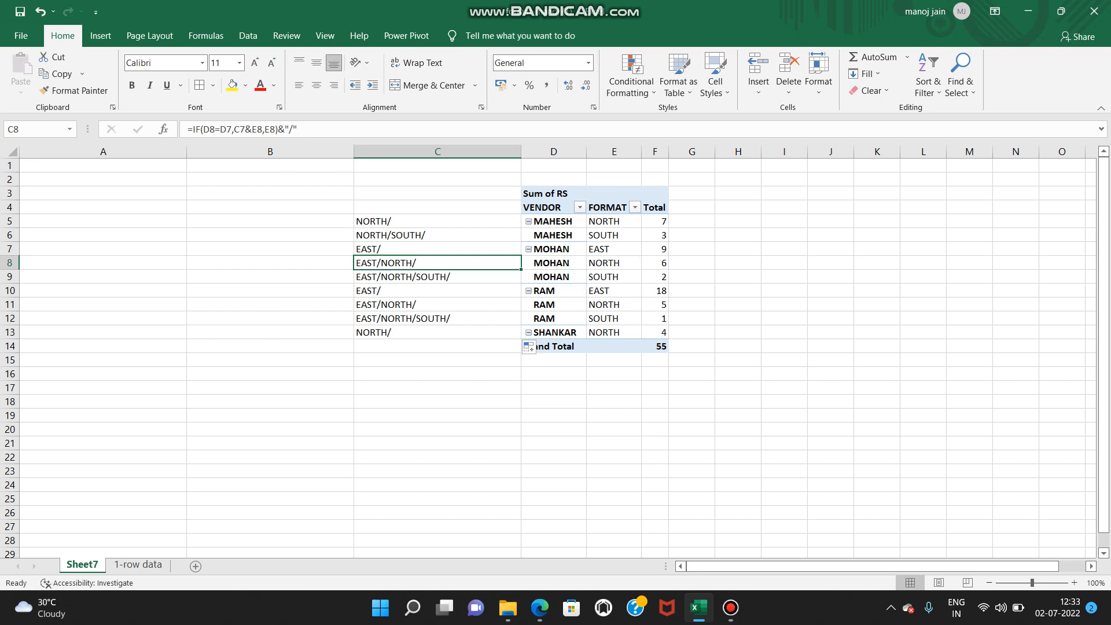
key(Down)
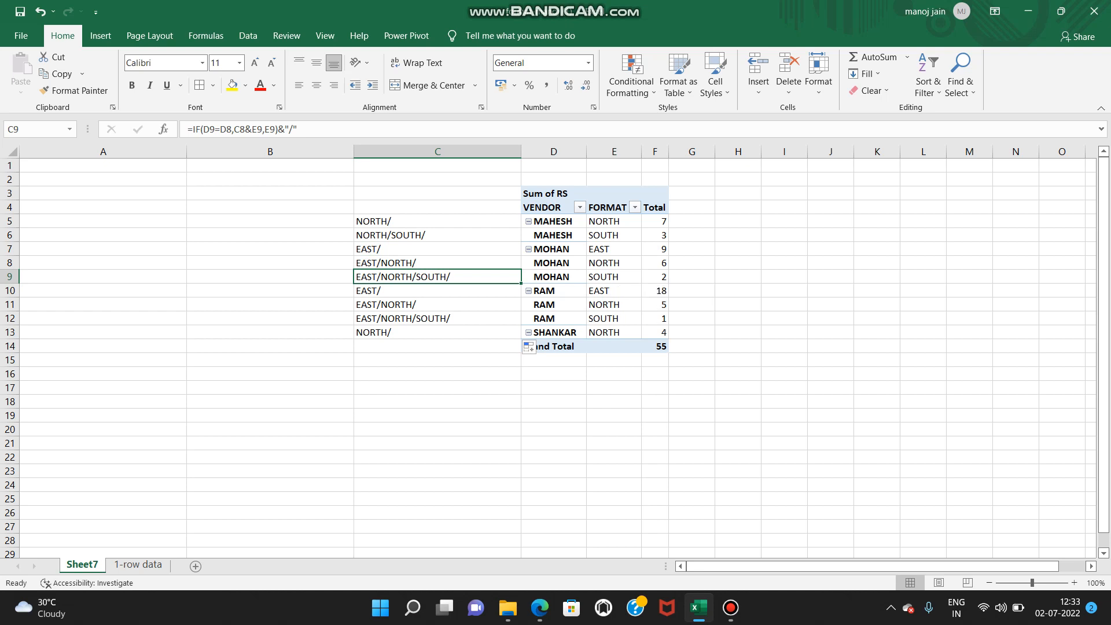
Step: Enter =COUNTIF(D5:D5,D5) in B5 to count the occurrences of the vendor
click(269, 207)
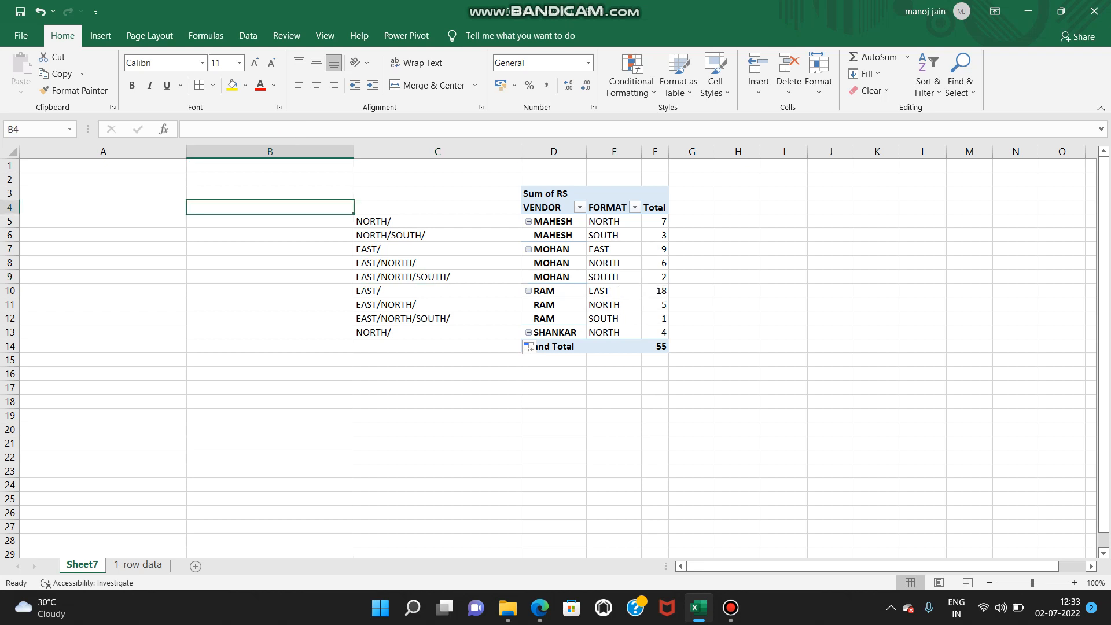
key(Down)
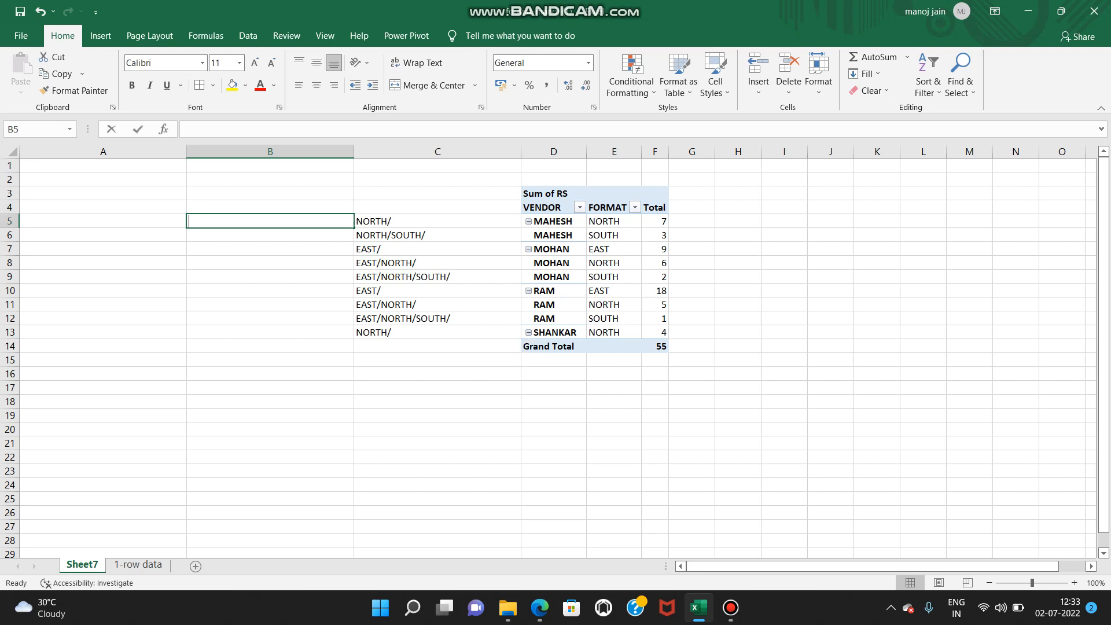
text(=COU)
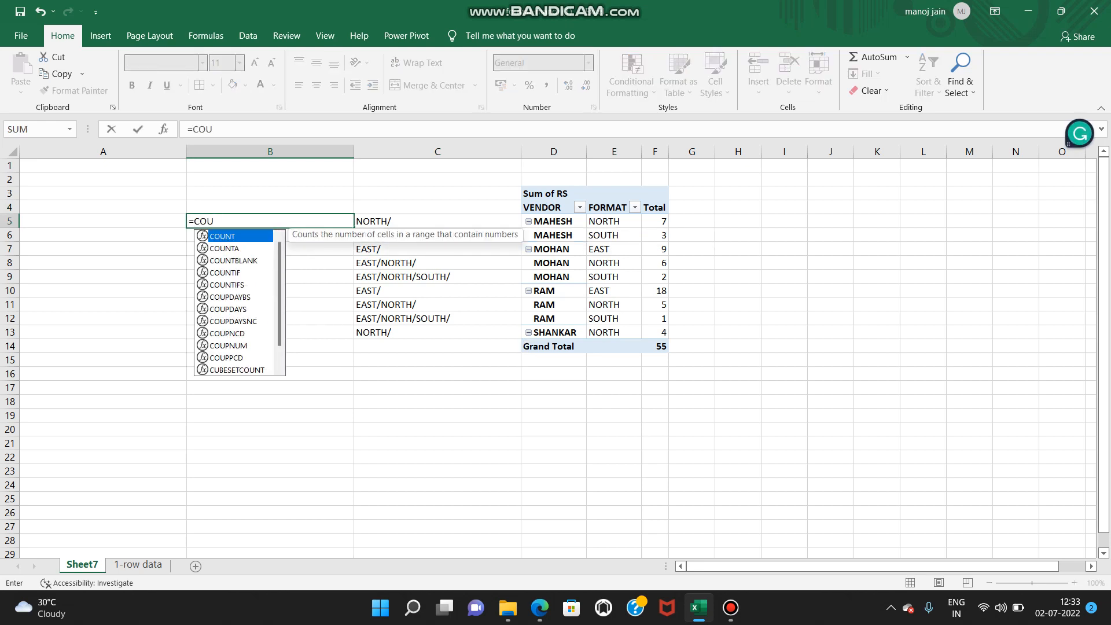
text(NTIF()
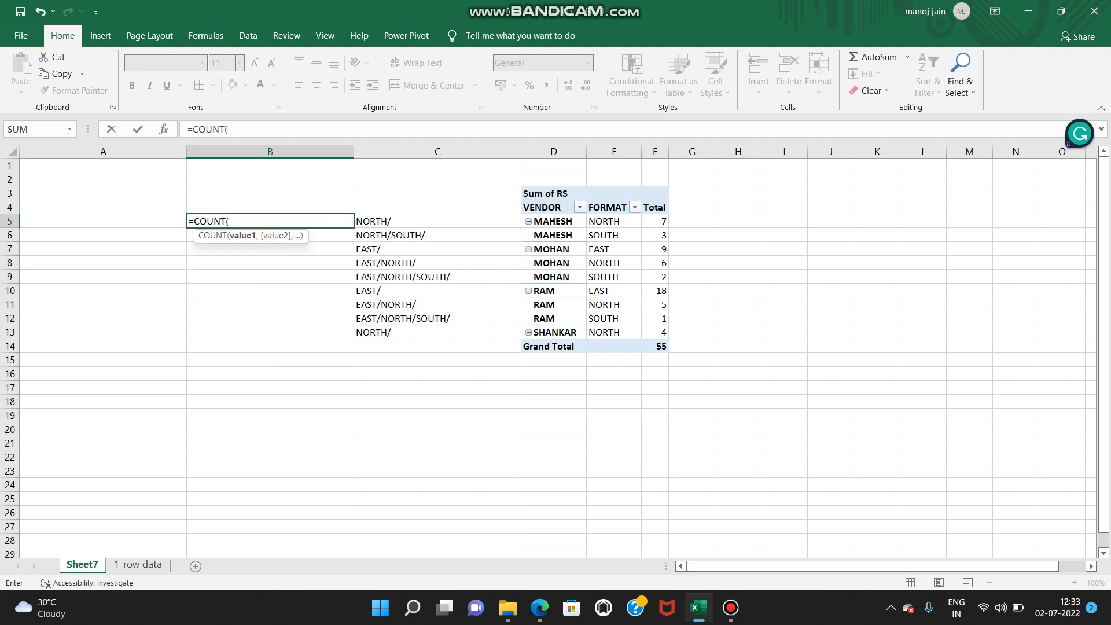
key(BackSpace)
text(IF()
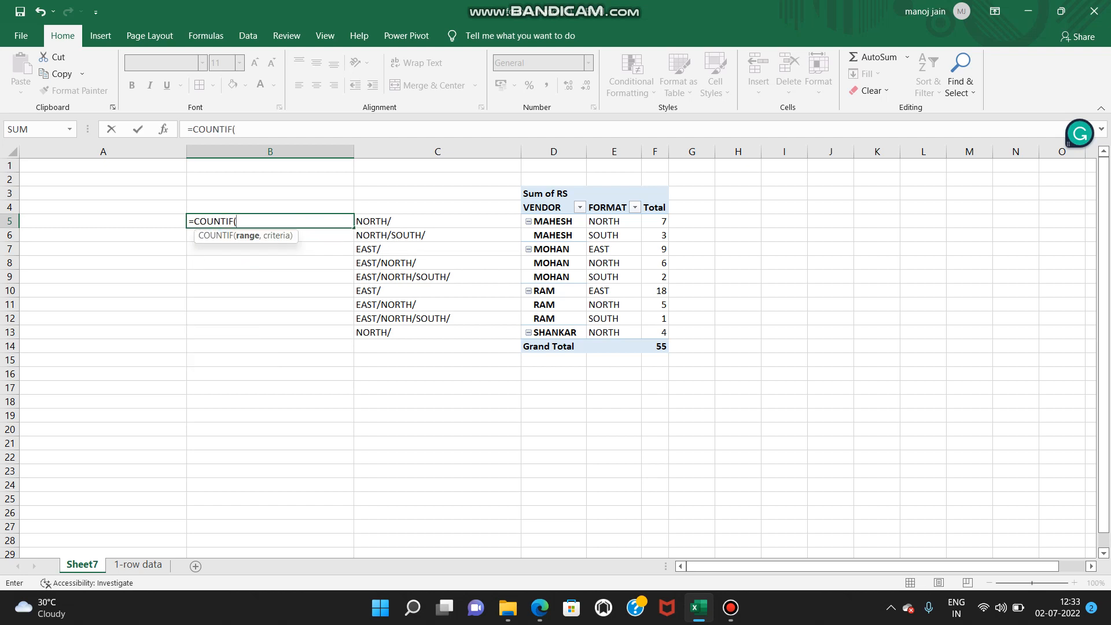
click(553, 221)
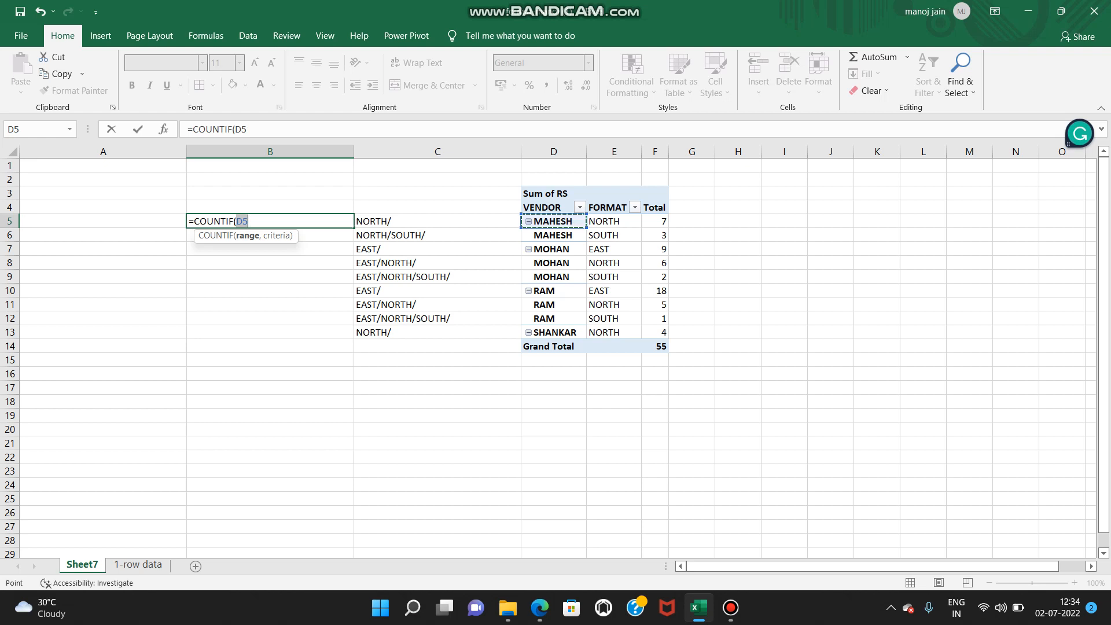
text(:)
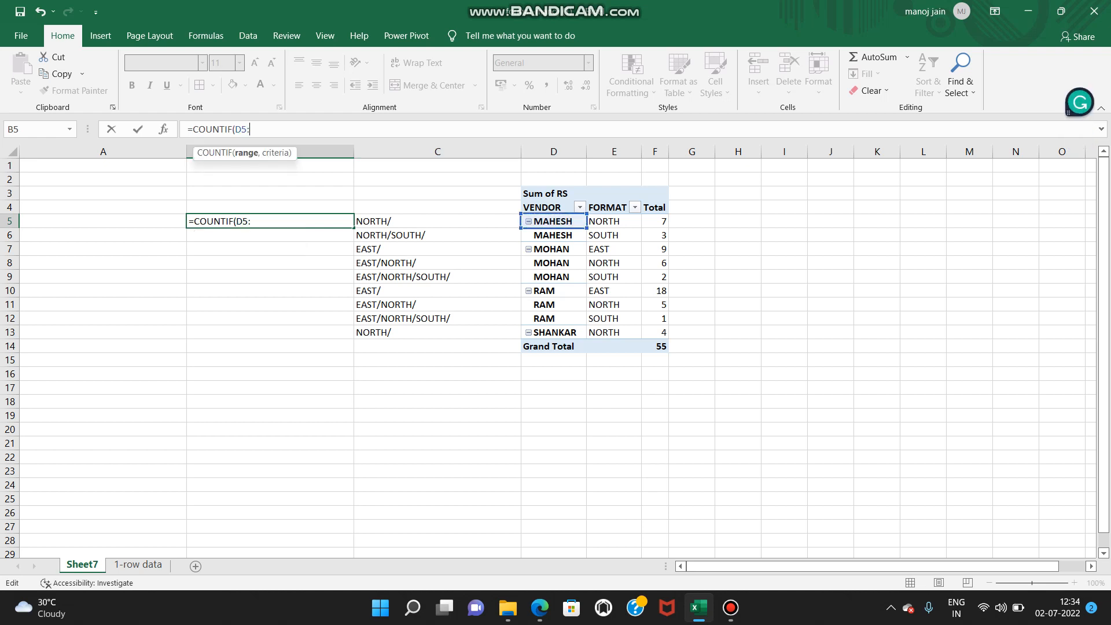
click(554, 221)
text(,)
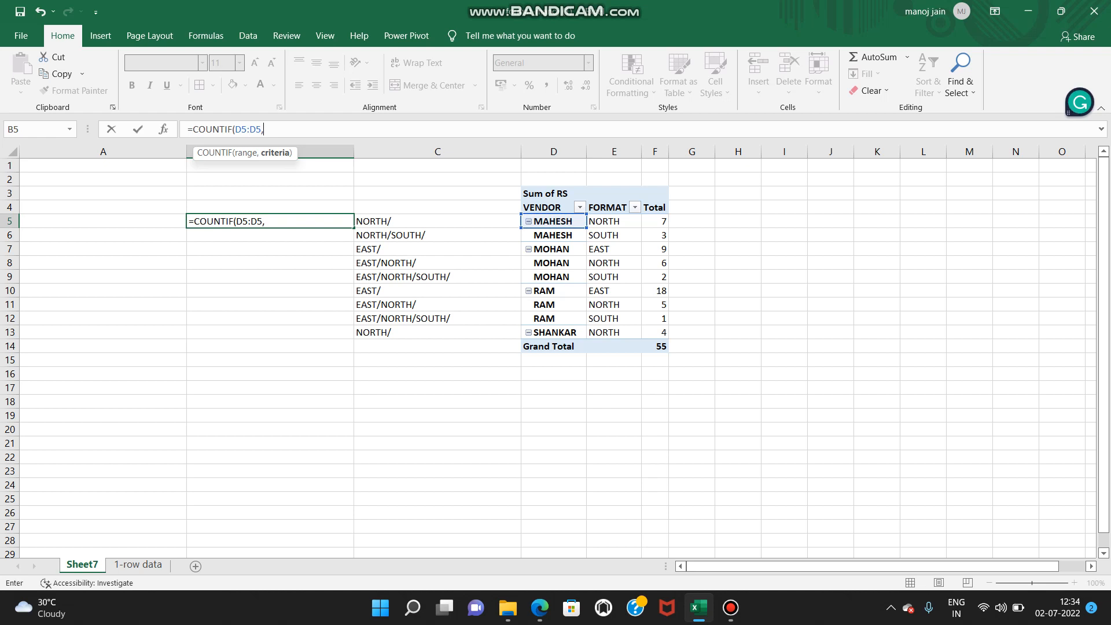
click(554, 222)
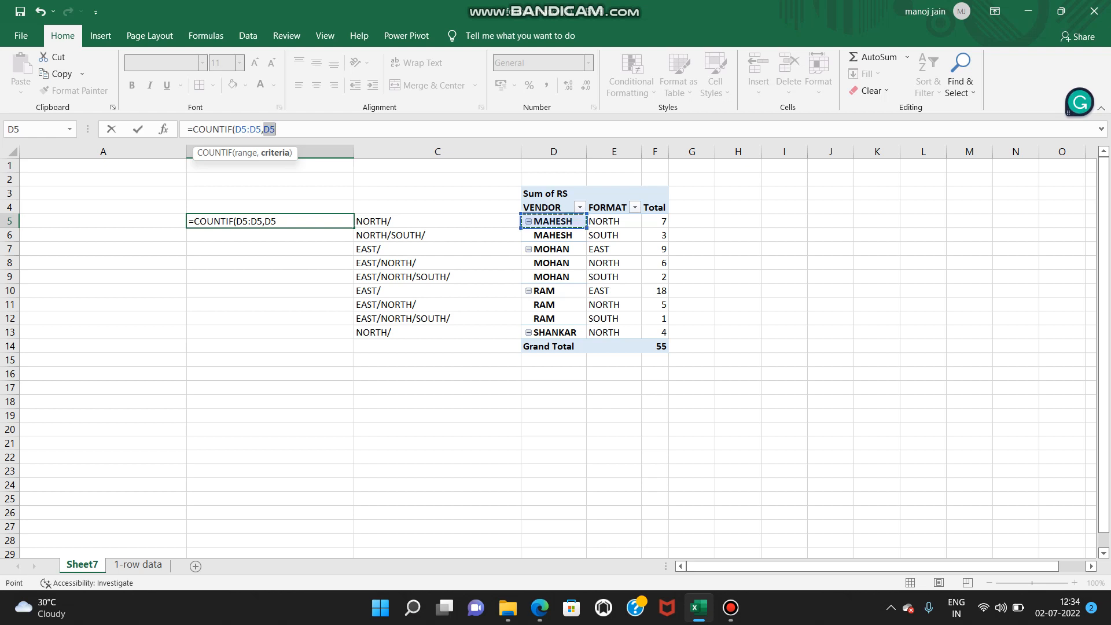
text())
key(Return)
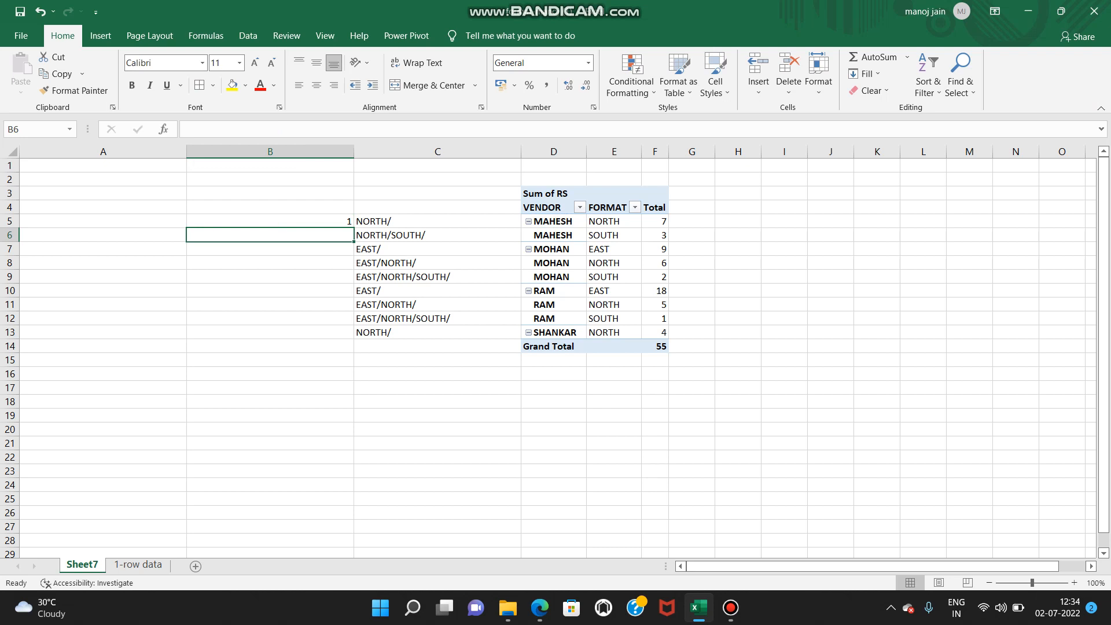
Step: Make the start of the COUNTIF range in B5 absolute, giving =COUNTIF($D$5:D5,D5)
click(271, 222)
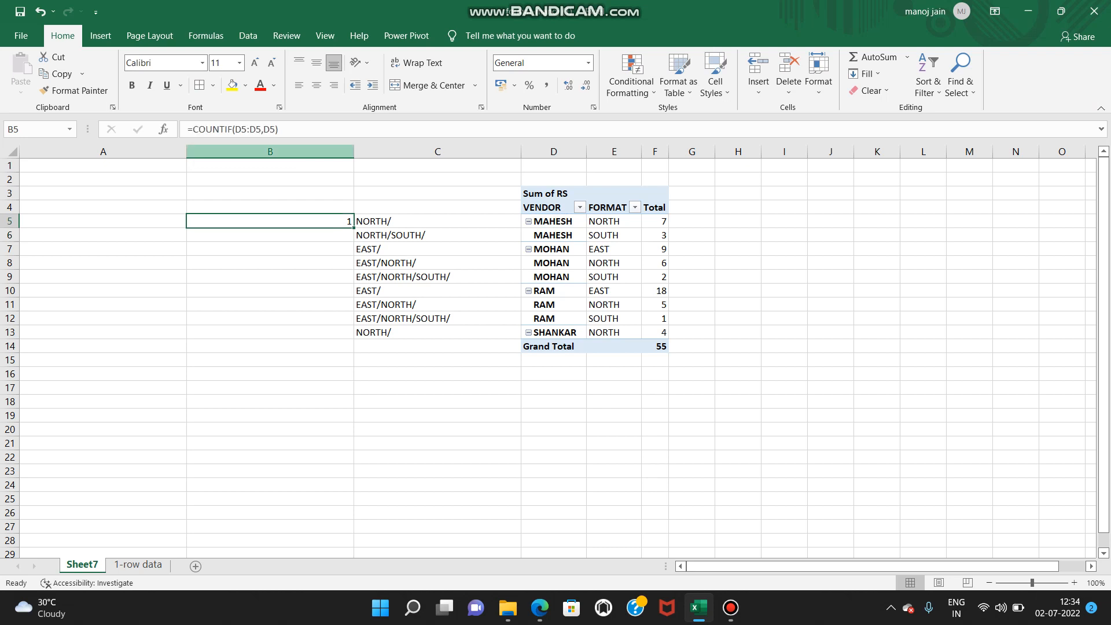
click(235, 130)
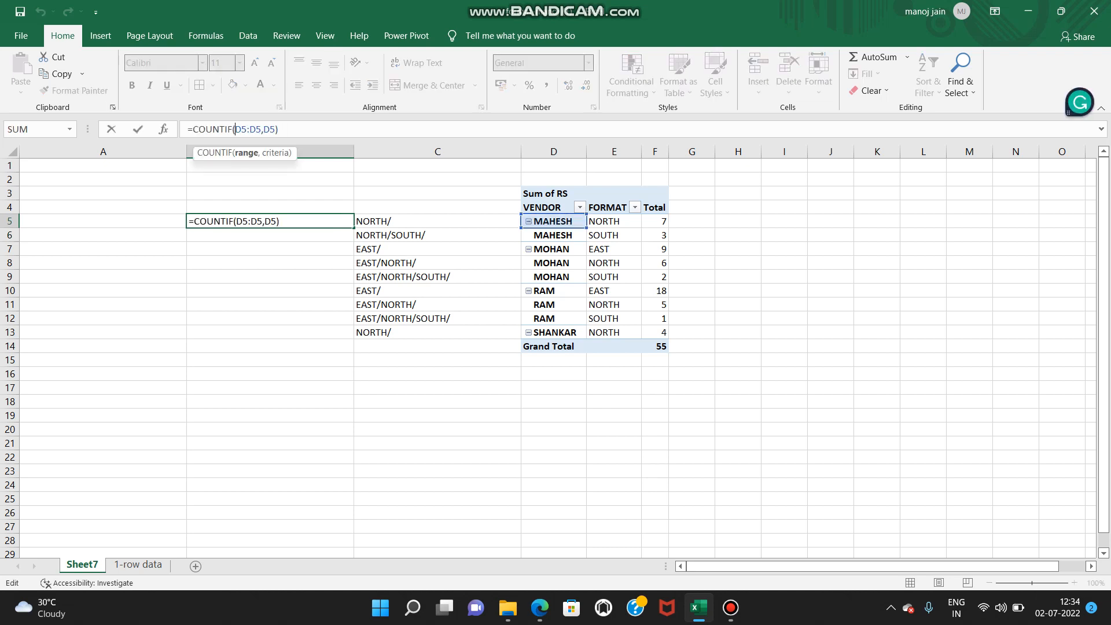
key(F4)
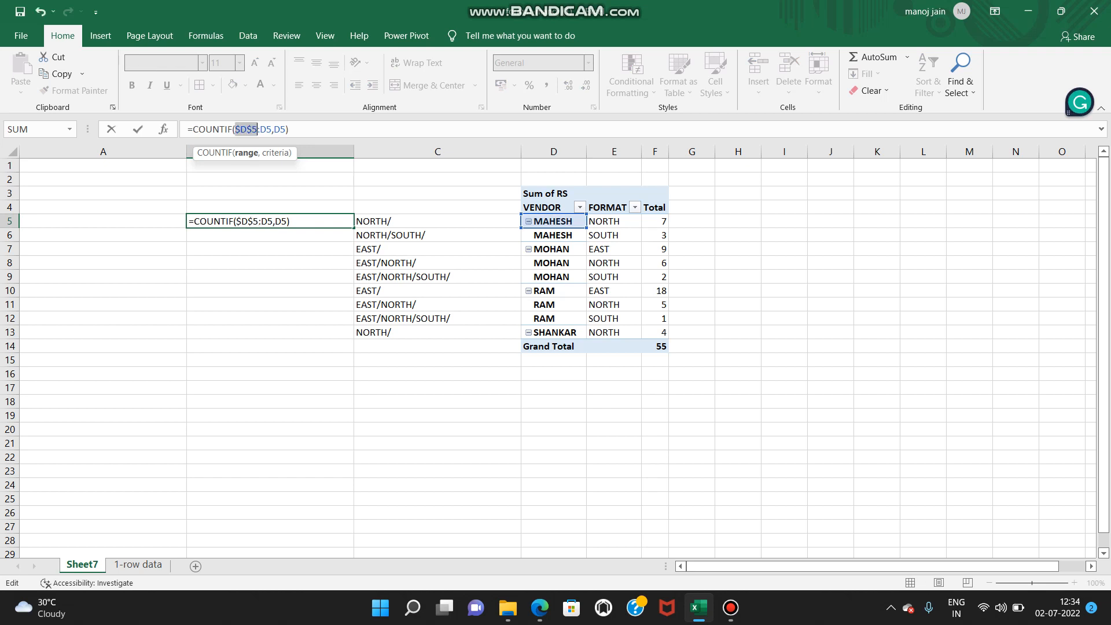
key(Return)
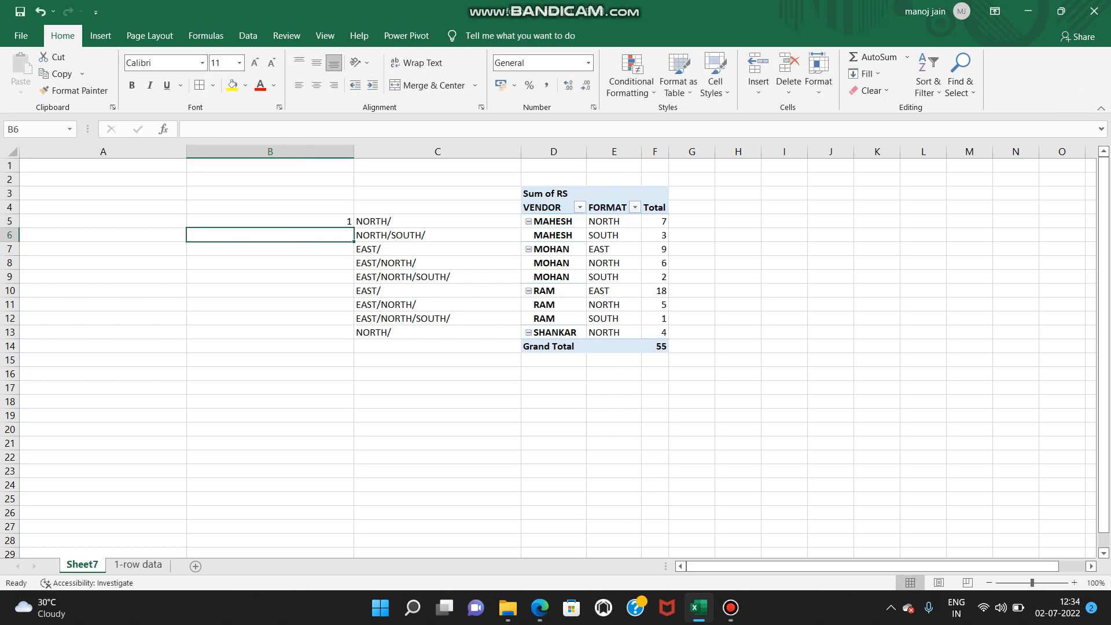
Step: Copy the running COUNTIF formula from B5 down into B6
key(Up)
key(shift+Down)
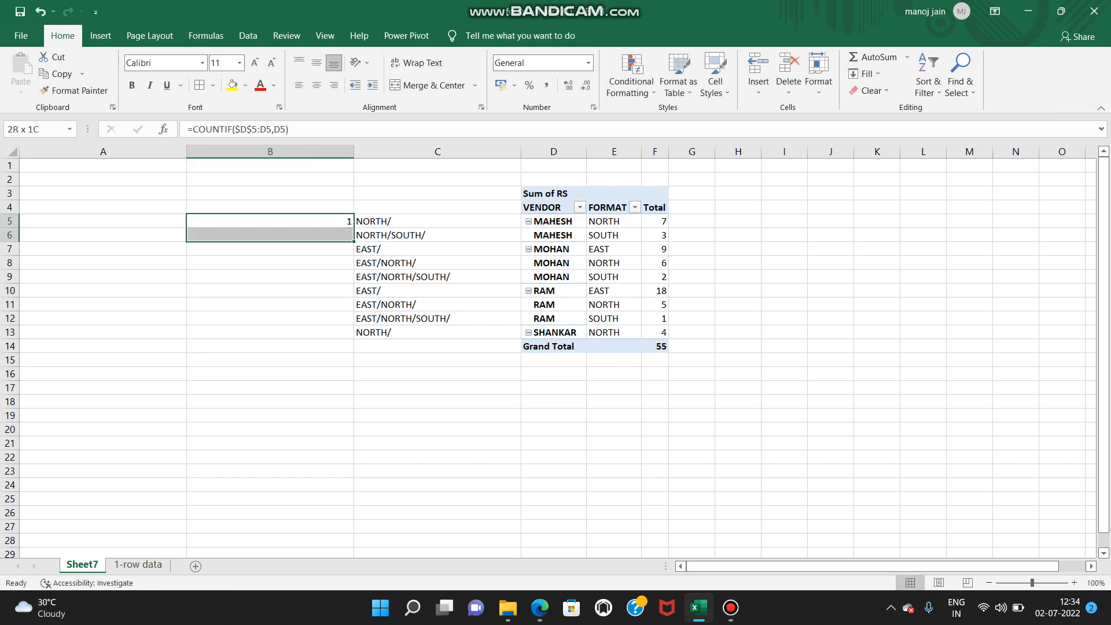
key(ctrl+d)
key(Down)
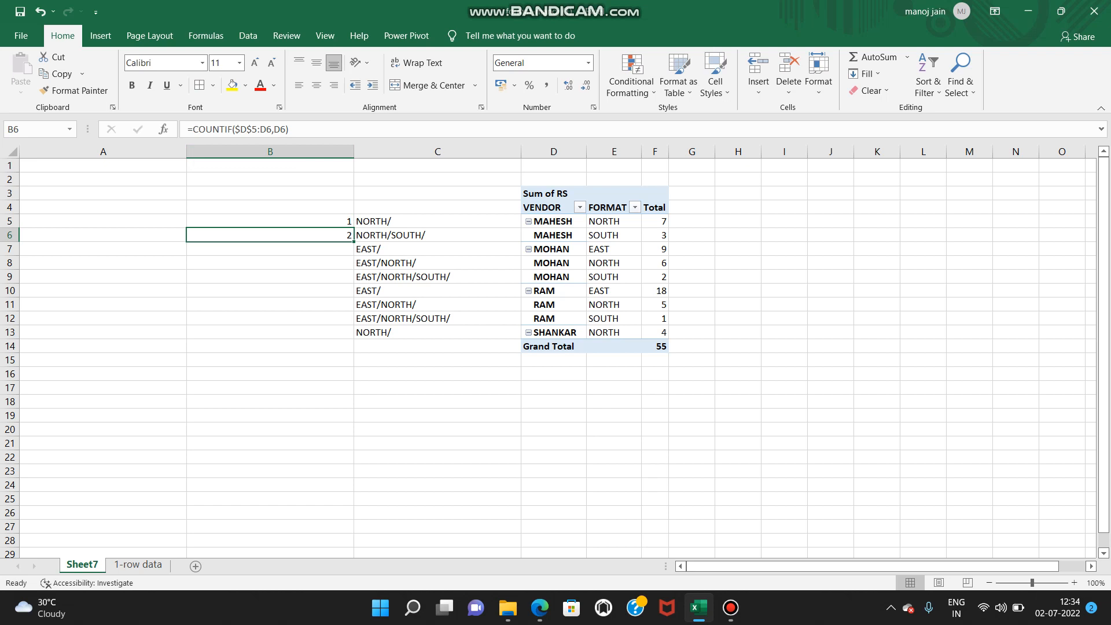
Step: Fill the running COUNTIF formula from B6 down through B13, covering every vendor row of the PivotTable
drag(353, 242, 352, 253)
click(328, 250)
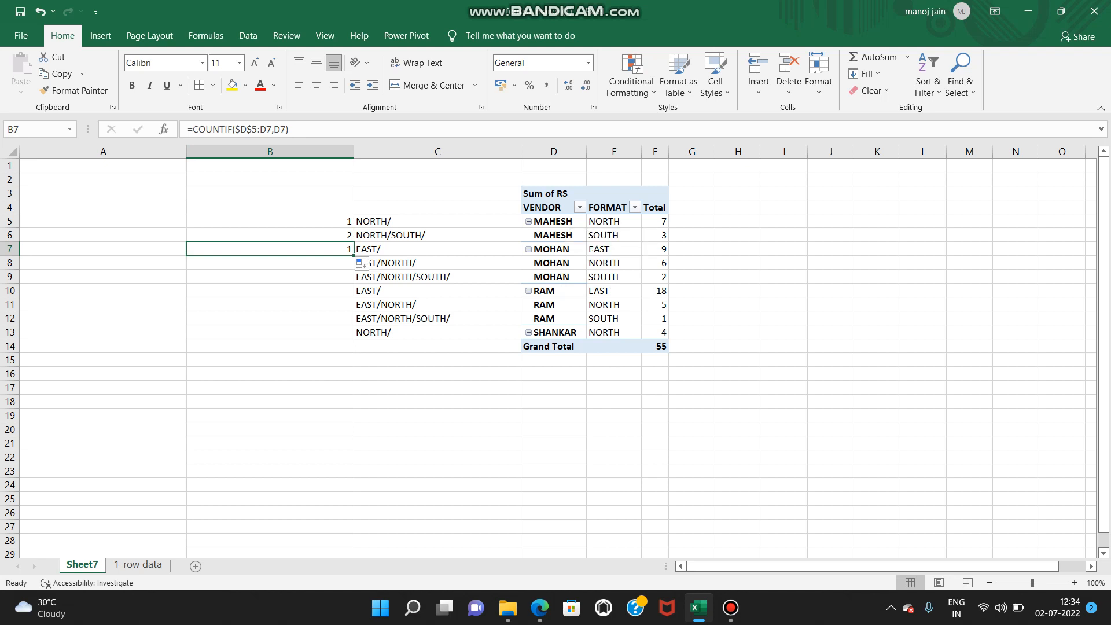
double_click(270, 222)
click(270, 290)
click(269, 221)
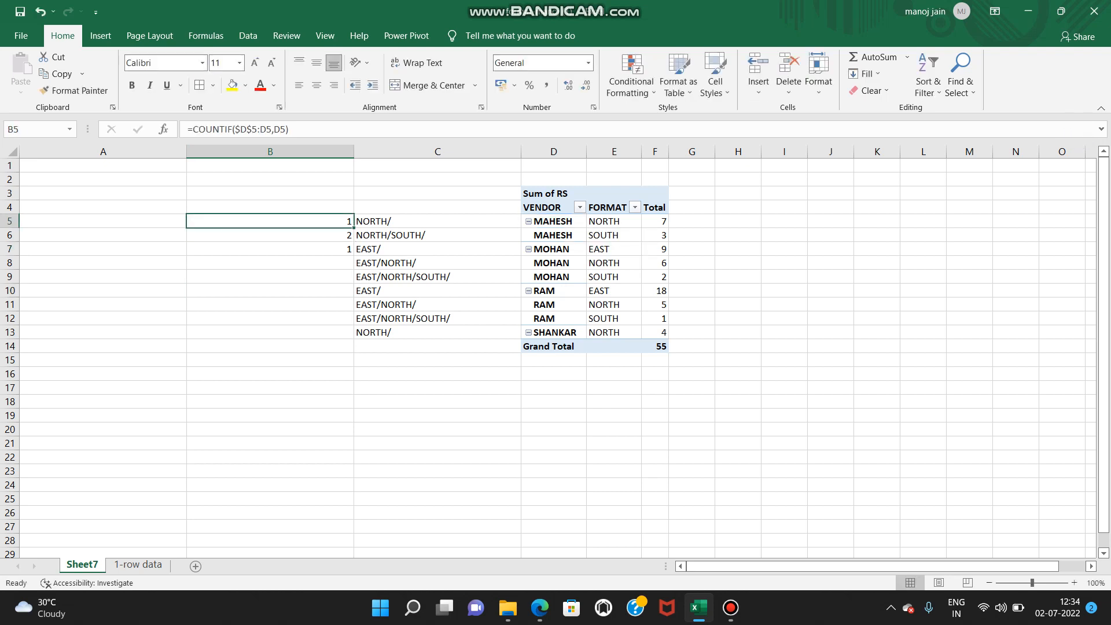
click(269, 304)
drag(270, 221, 269, 249)
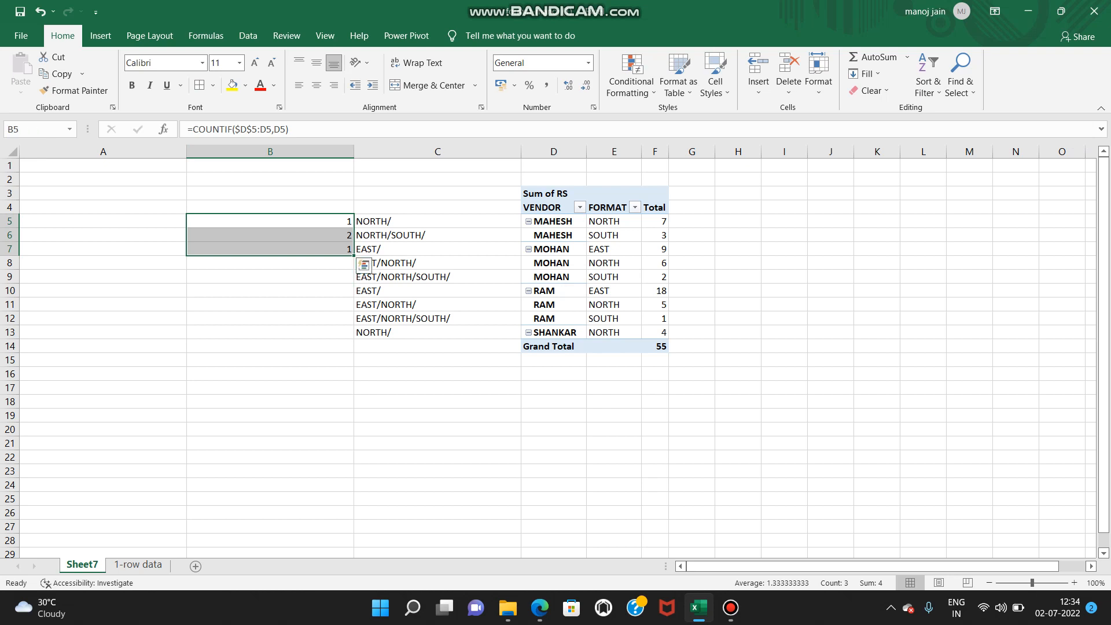
drag(353, 255, 353, 339)
click(270, 360)
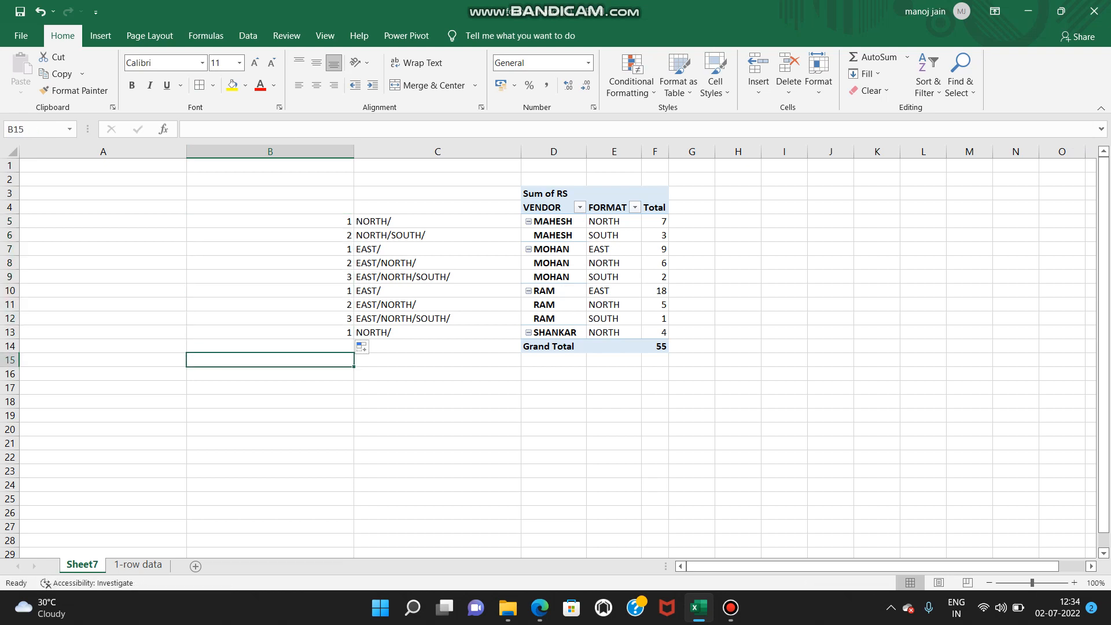
Step: Enter the heading COMBINED in A5 and insert a new blank column before column A
click(103, 222)
text(COMBINED)
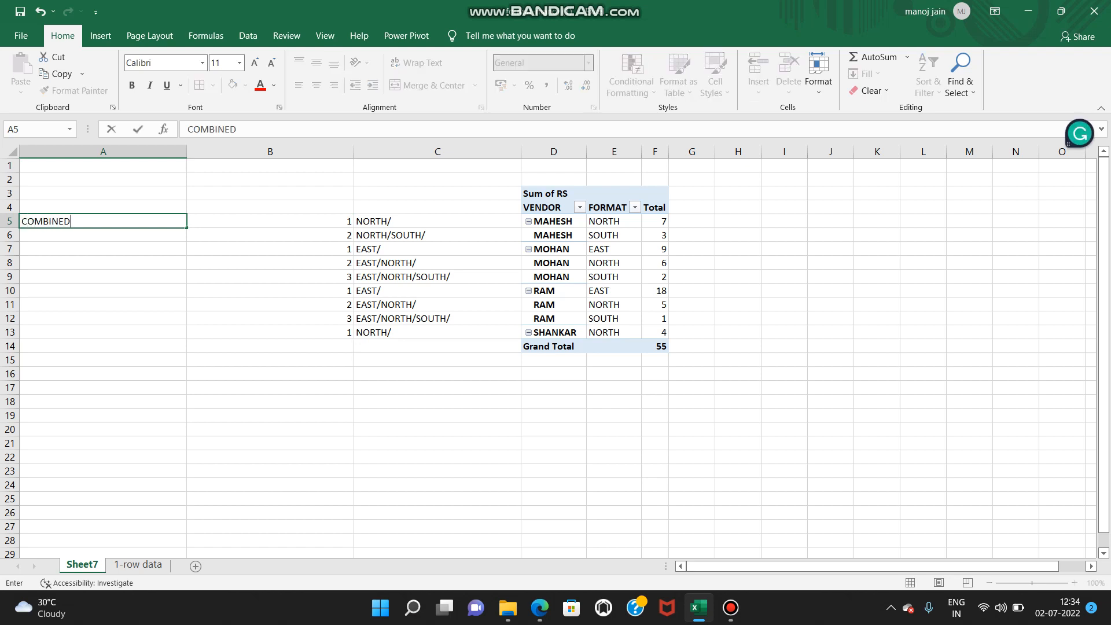
key(ctrl+Return)
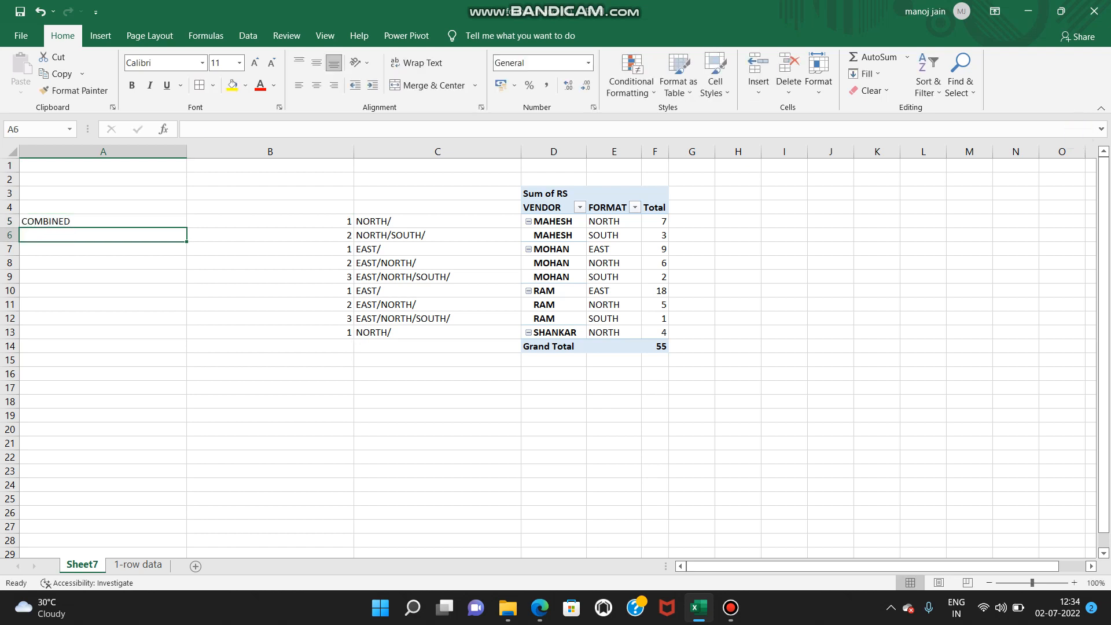
key(alt+h)
key(i)
key(c)
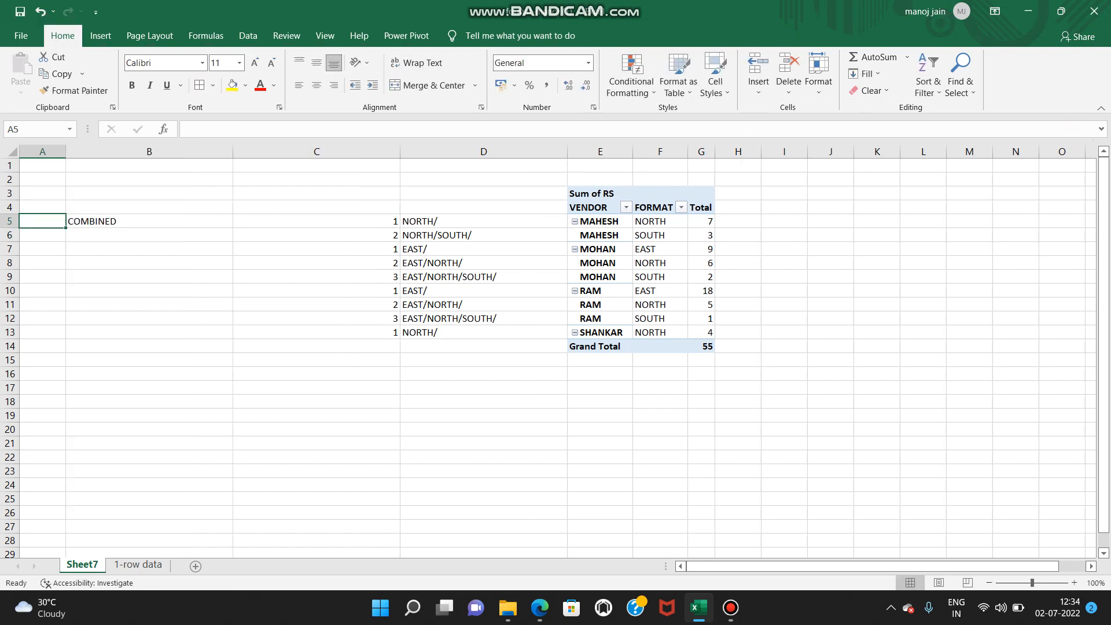
Step: Move the COMBINED heading up one row from B5 to B4
key(Right)
key(Down)
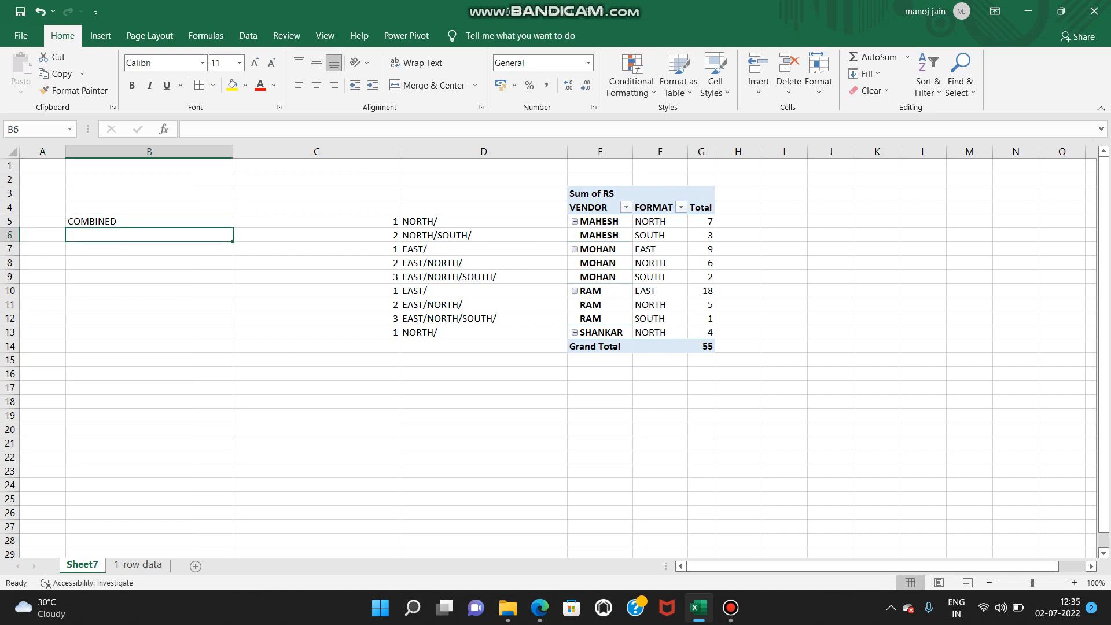
key(shift+Up)
key(shift+Down)
key(Up)
key(ctrl+c)
key(Up)
key(Return)
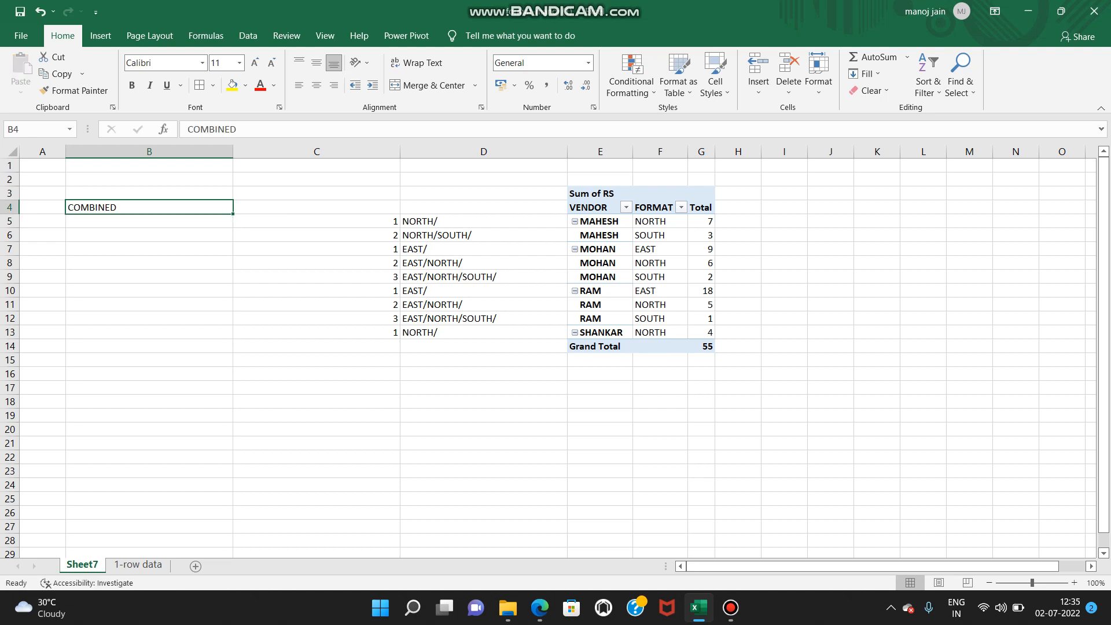
Step: Enter =C5&E5 in B5 to join the running count with the vendor name
key(Down)
text(=)
key(Right)
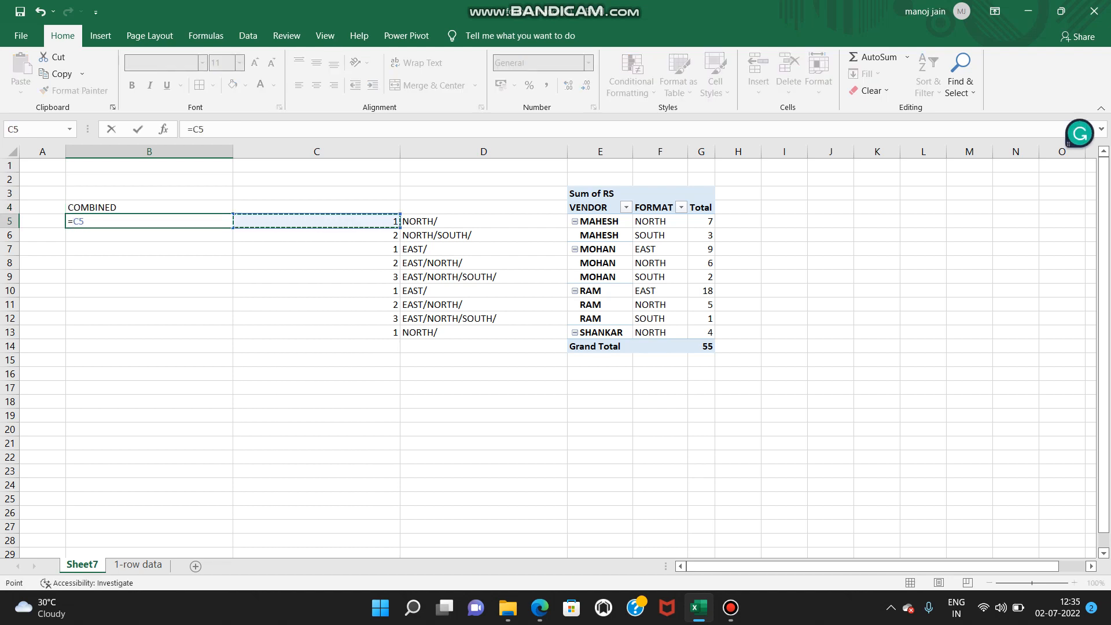
text(&)
key(Right)
key(Right)
key(Right)
key(Return)
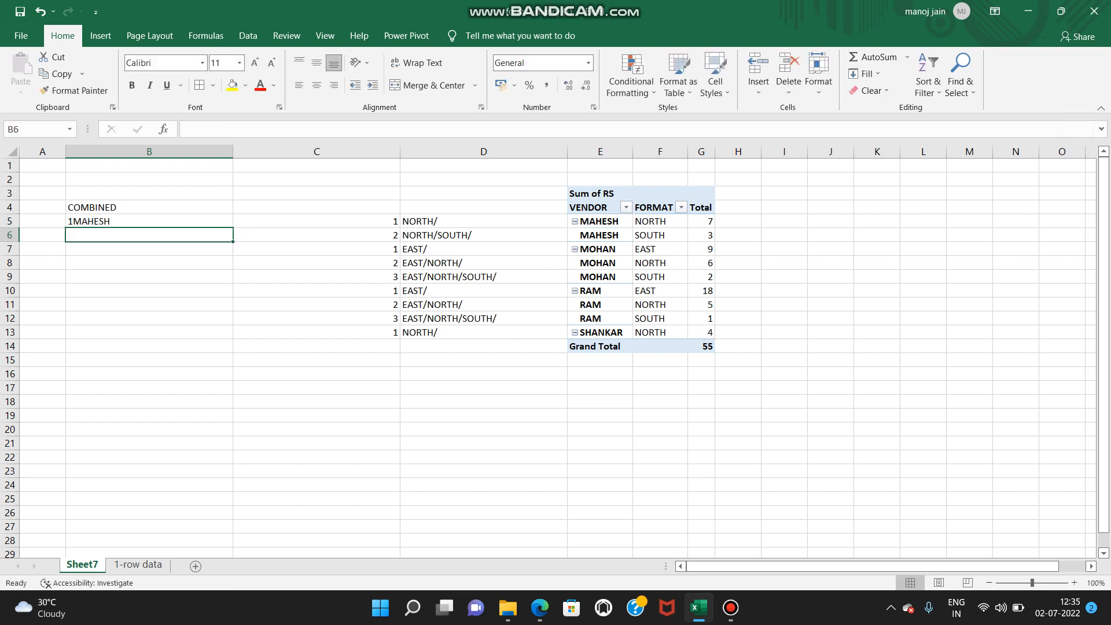
Step: Fill the count-and-vendor formula from B5 down to B13
key(Up)
key(shift+Down)
key(shift+Down)
key(shift+Down)
key(shift+Down)
key(shift+Down)
key(shift+Down)
key(shift+Down)
key(shift+Down)
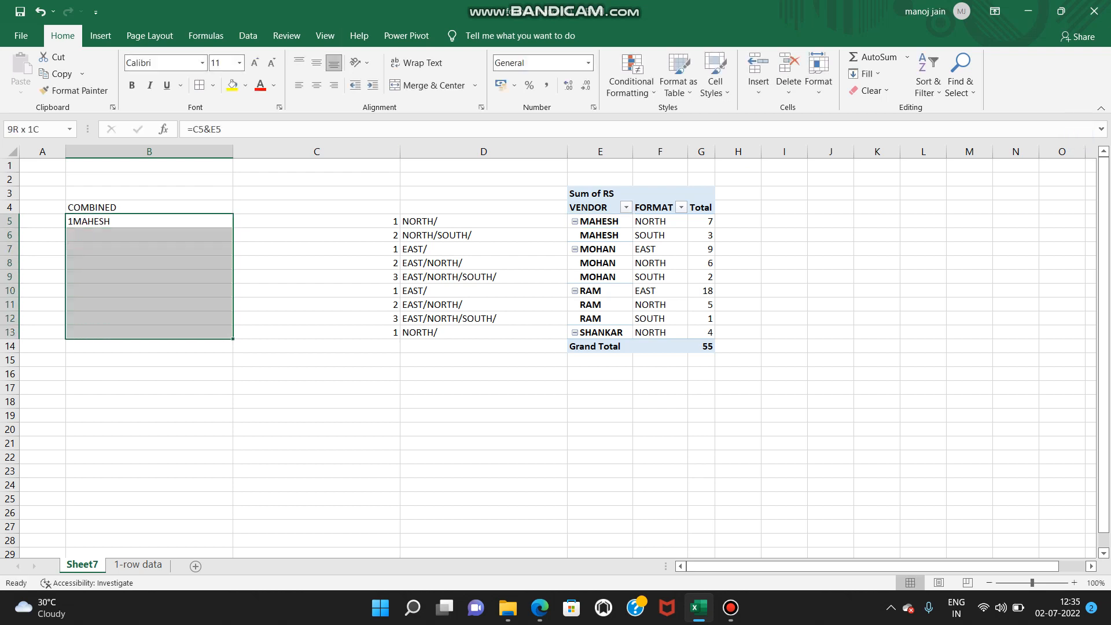
key(ctrl+d)
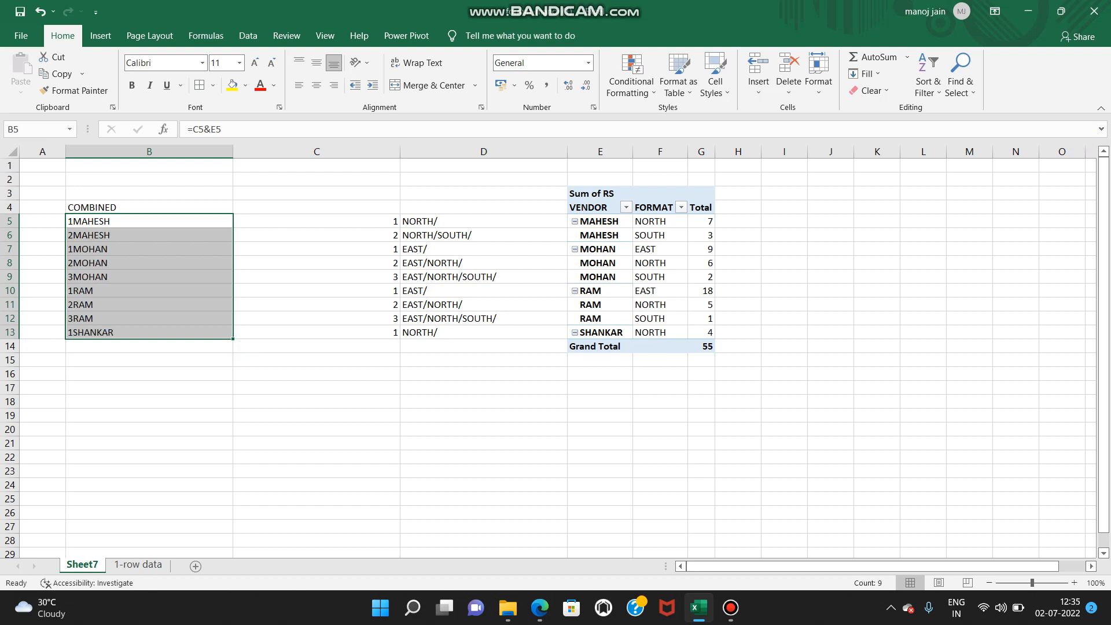
Step: Copy the PivotTable columns E to G and paste them starting at J1
click(636, 235)
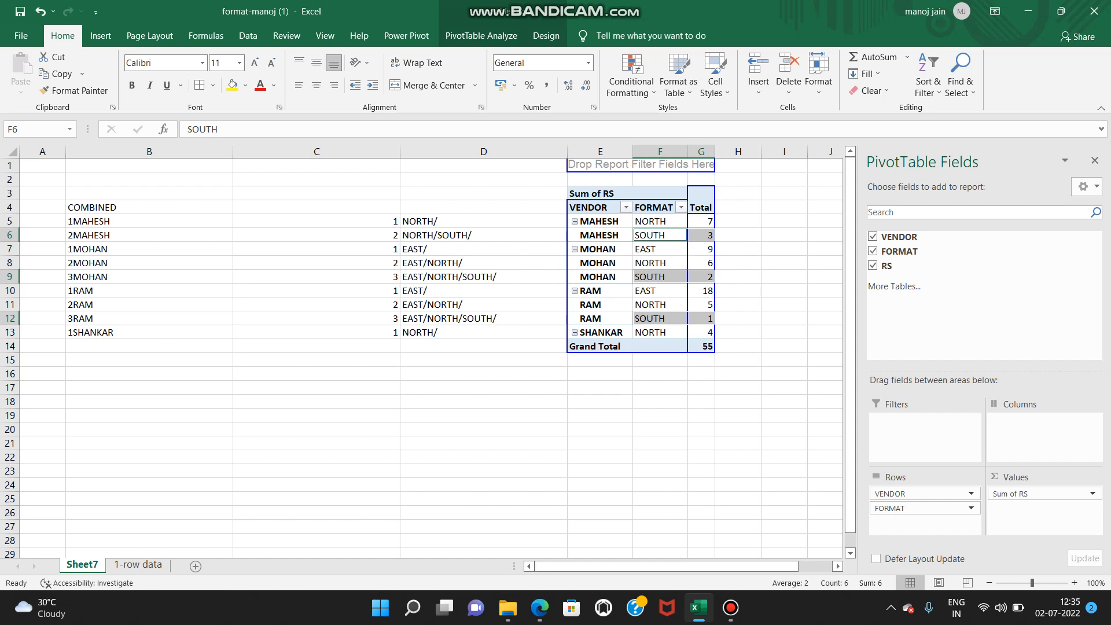
drag(602, 152, 702, 152)
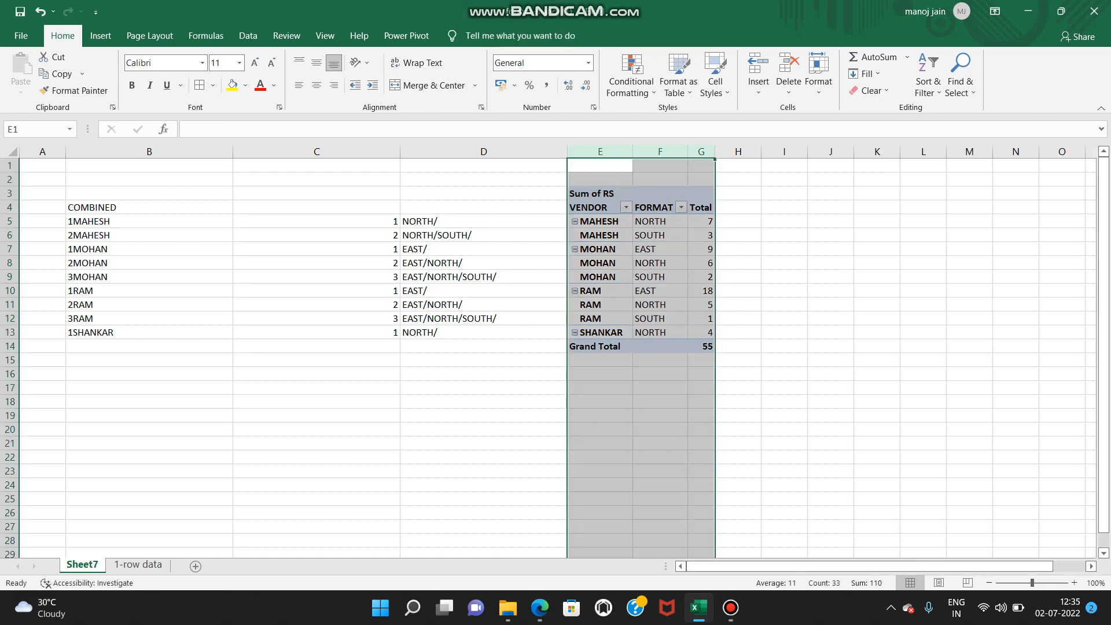
key(ctrl+c)
click(831, 165)
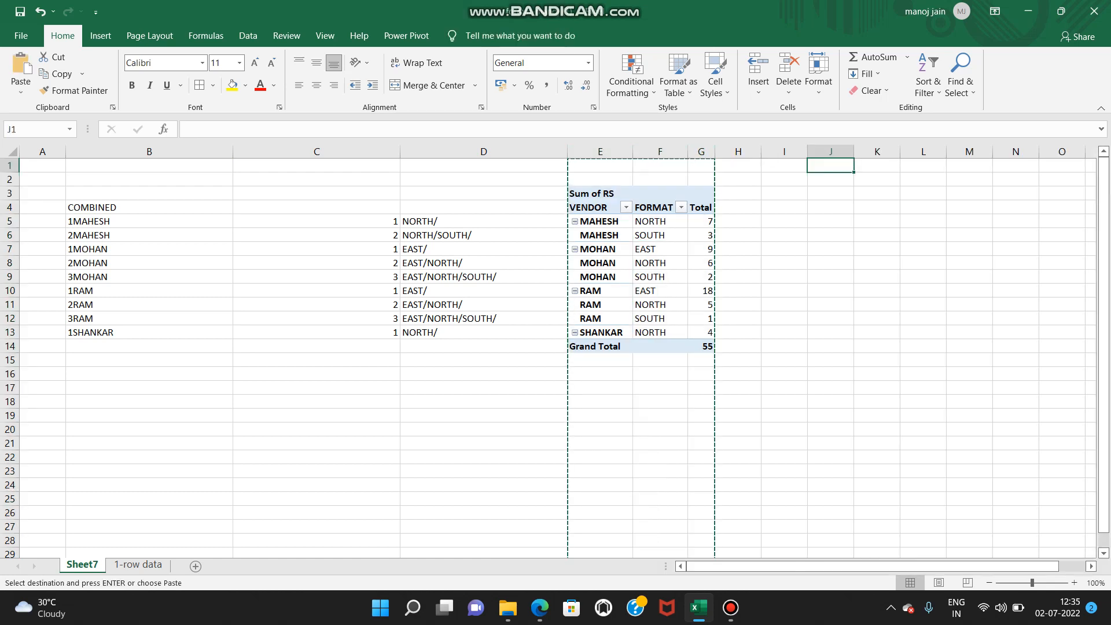
key(ctrl+v)
click(810, 221)
click(784, 346)
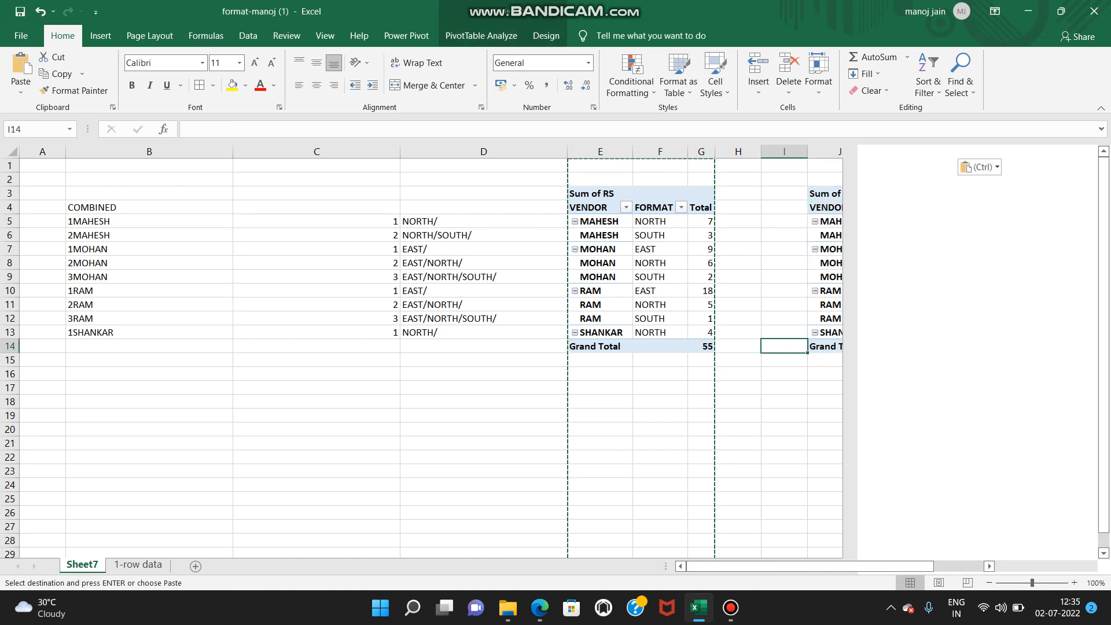
click(833, 263)
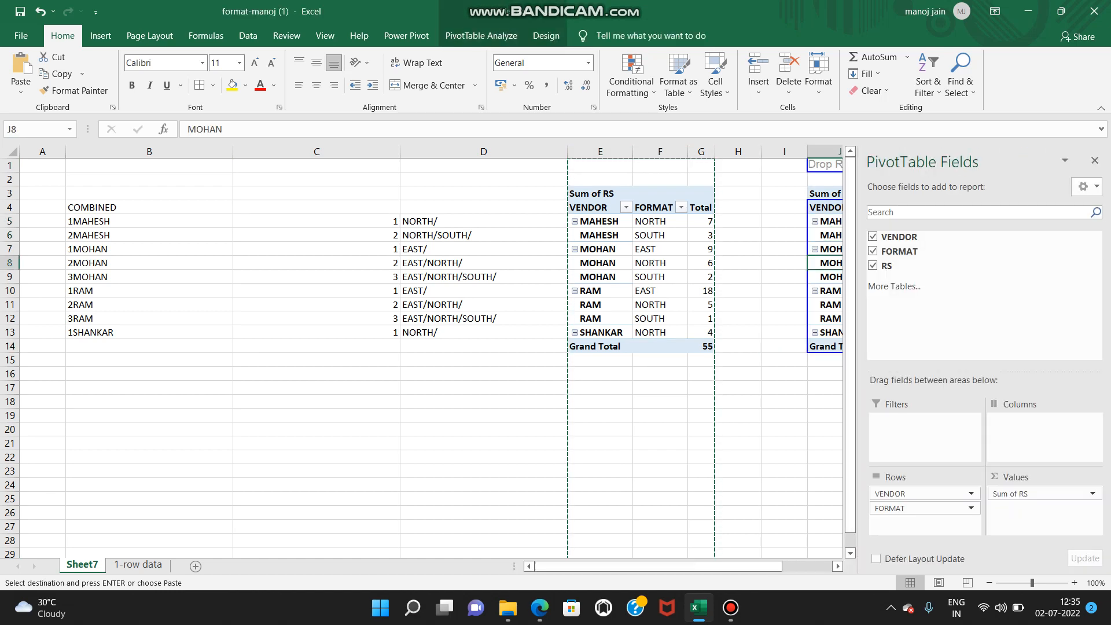
click(739, 485)
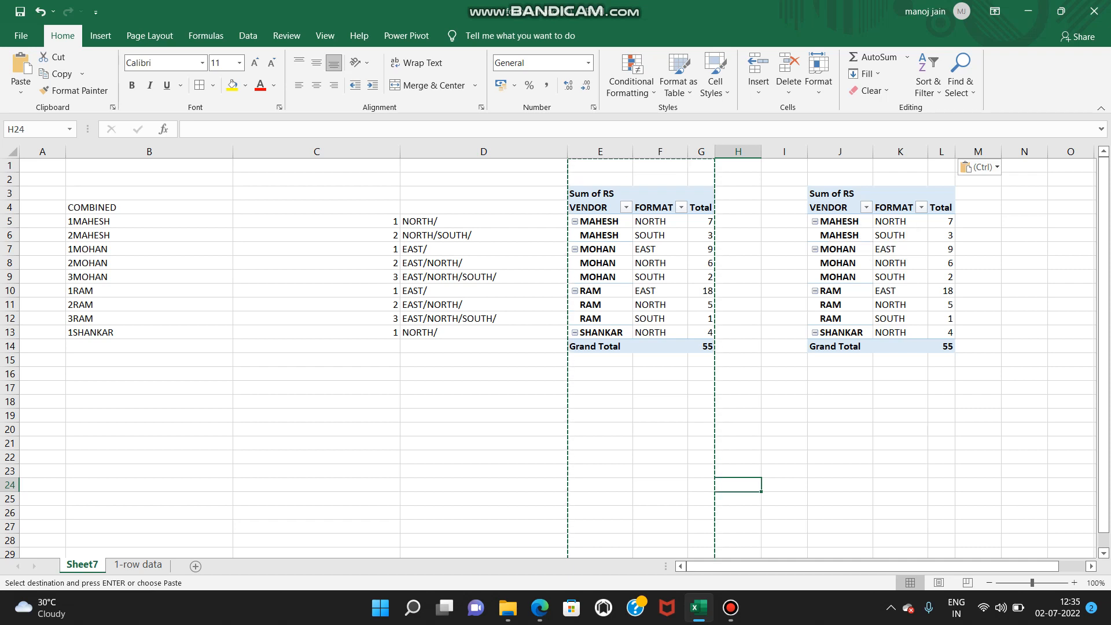
Step: Remove the FORMAT field from the rows of the copied PivotTable so it groups by VENDOR only
click(891, 221)
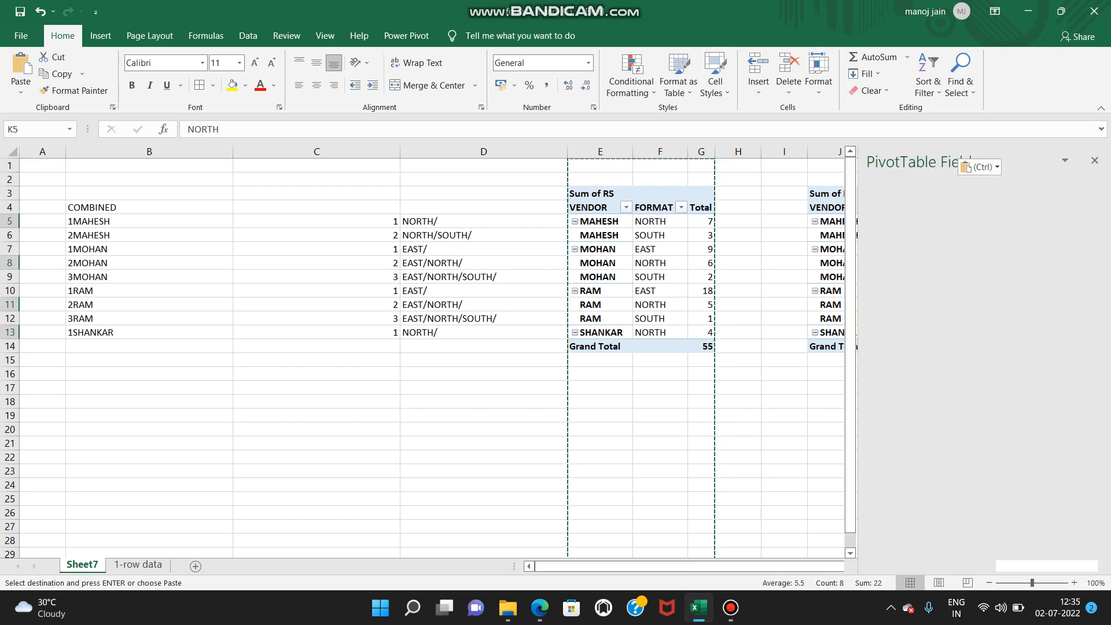
click(924, 509)
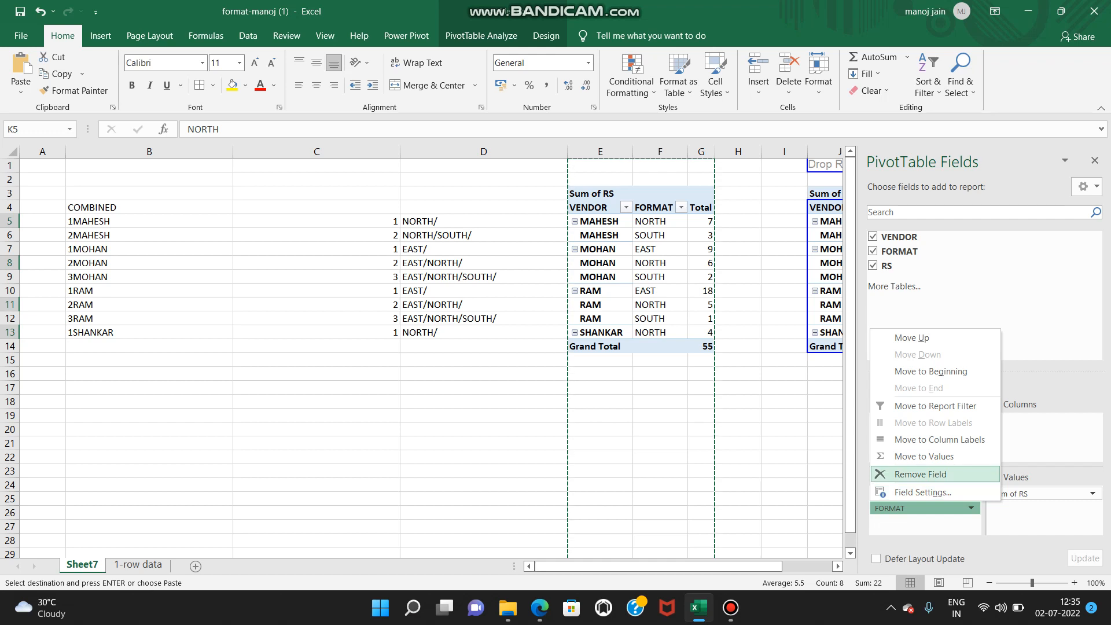
click(920, 474)
click(738, 222)
click(835, 221)
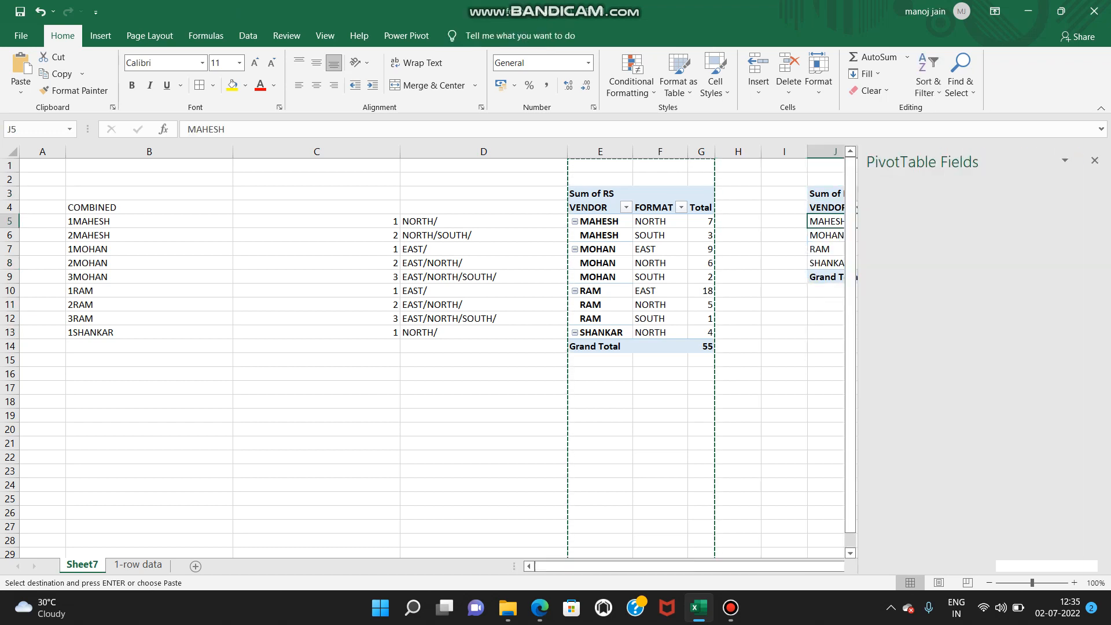
key(Right)
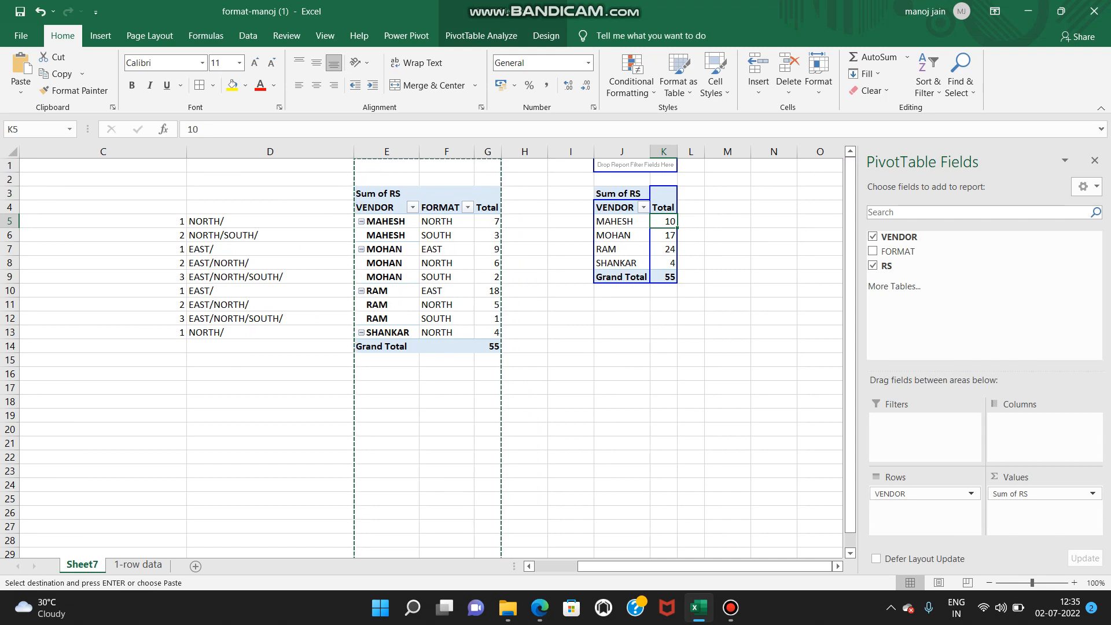
key(Right)
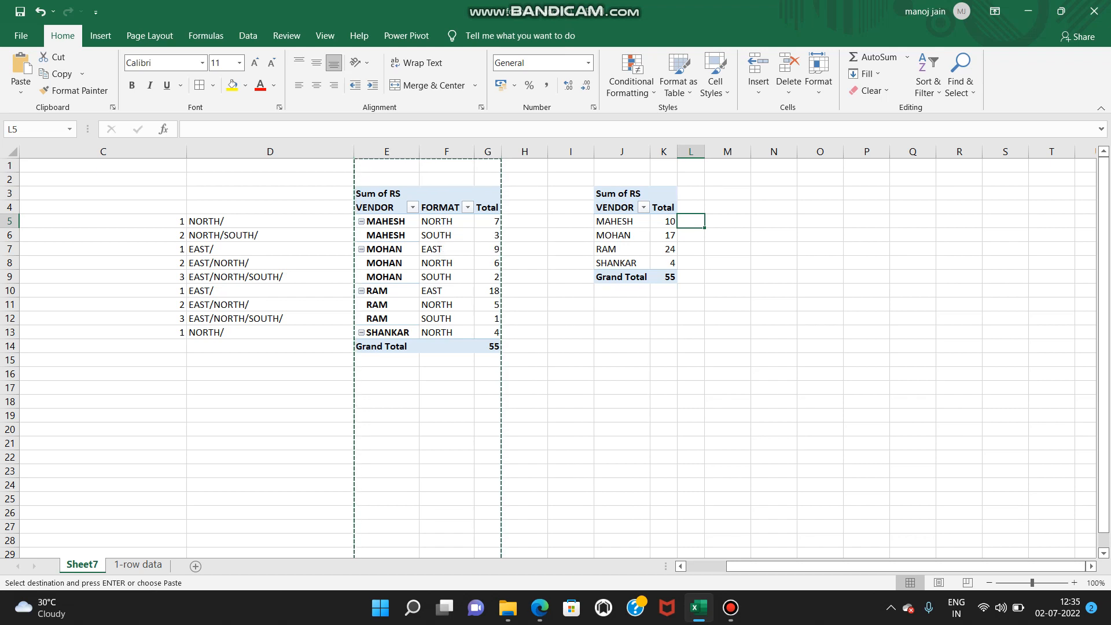
Step: Copy the vendor-only PivotTable J3:K9 and paste it at C23 as values and number formats
click(727, 193)
drag(618, 193, 664, 276)
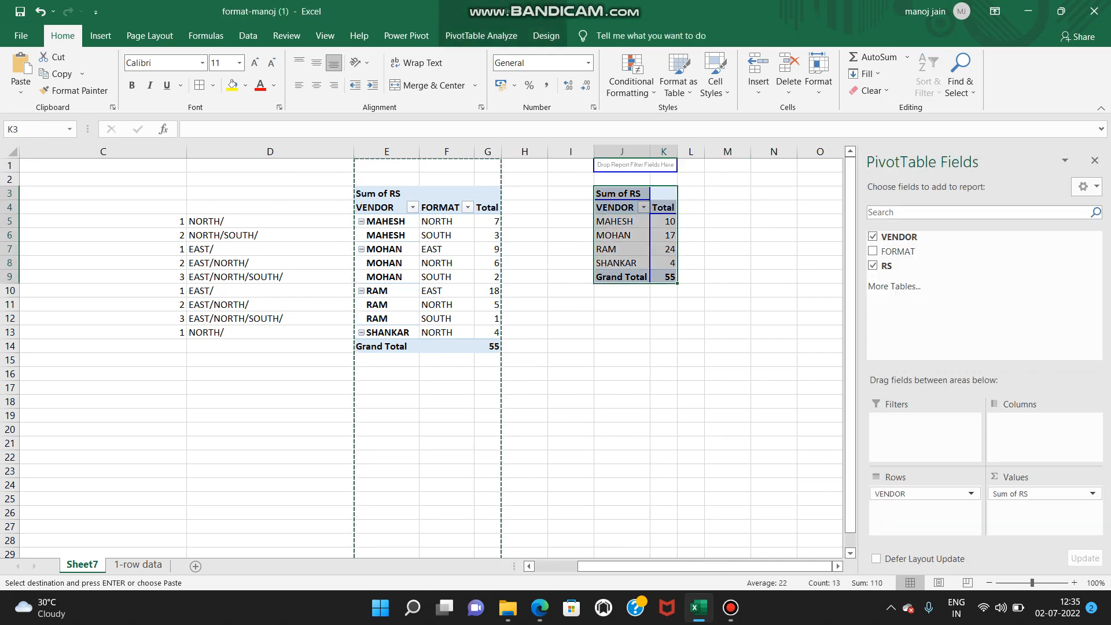
key(ctrl+c)
drag(731, 567, 688, 566)
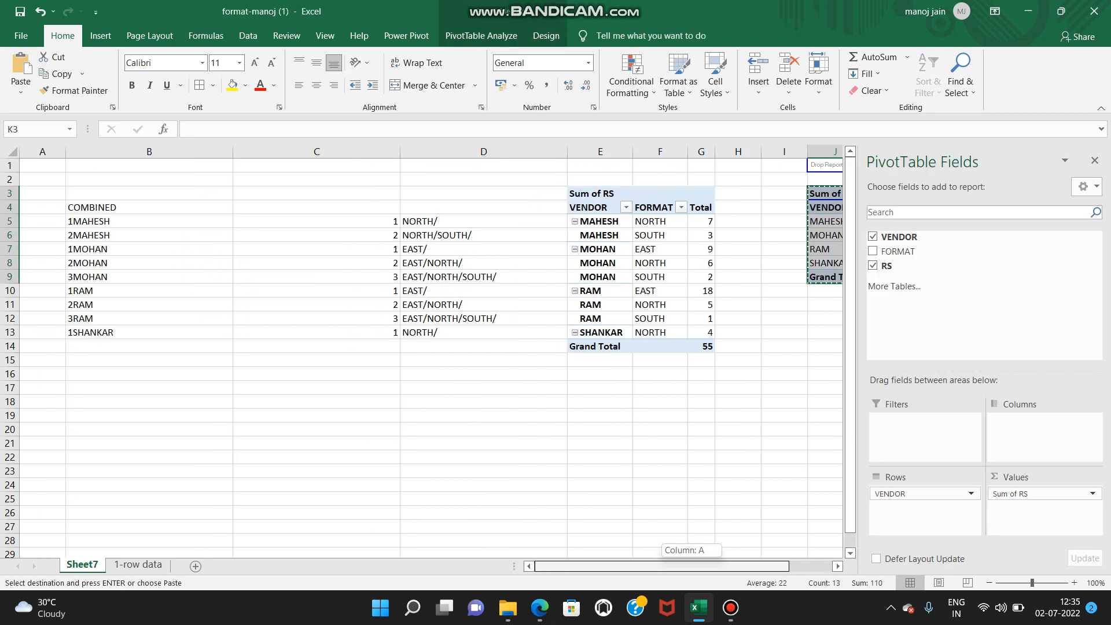
click(317, 471)
key(alt)
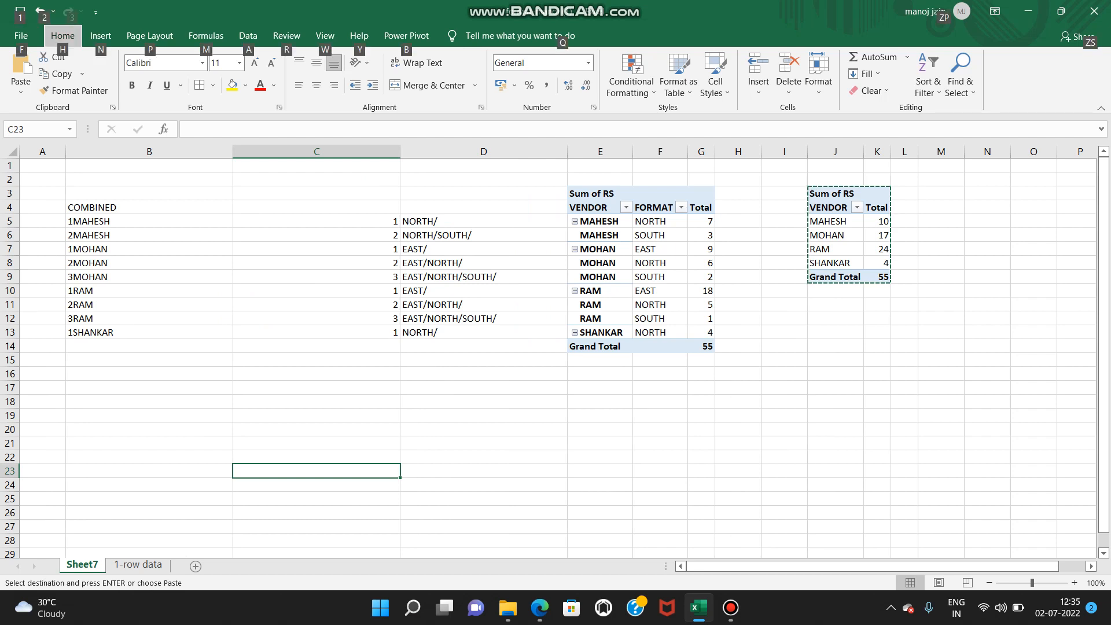
key(h)
key(v)
key(s)
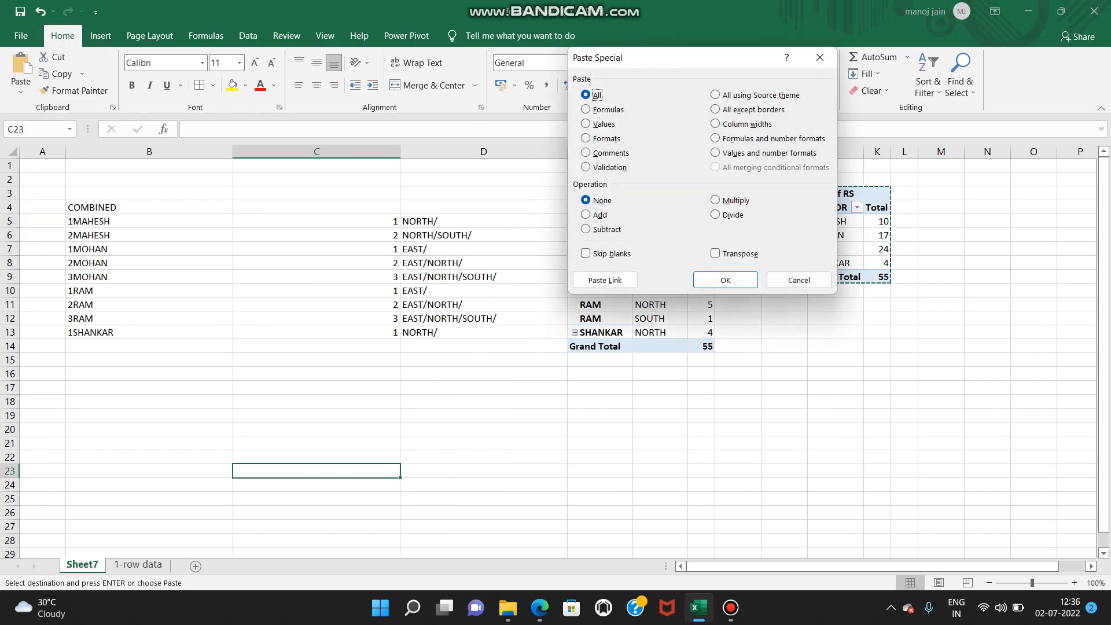
key(u)
key(Return)
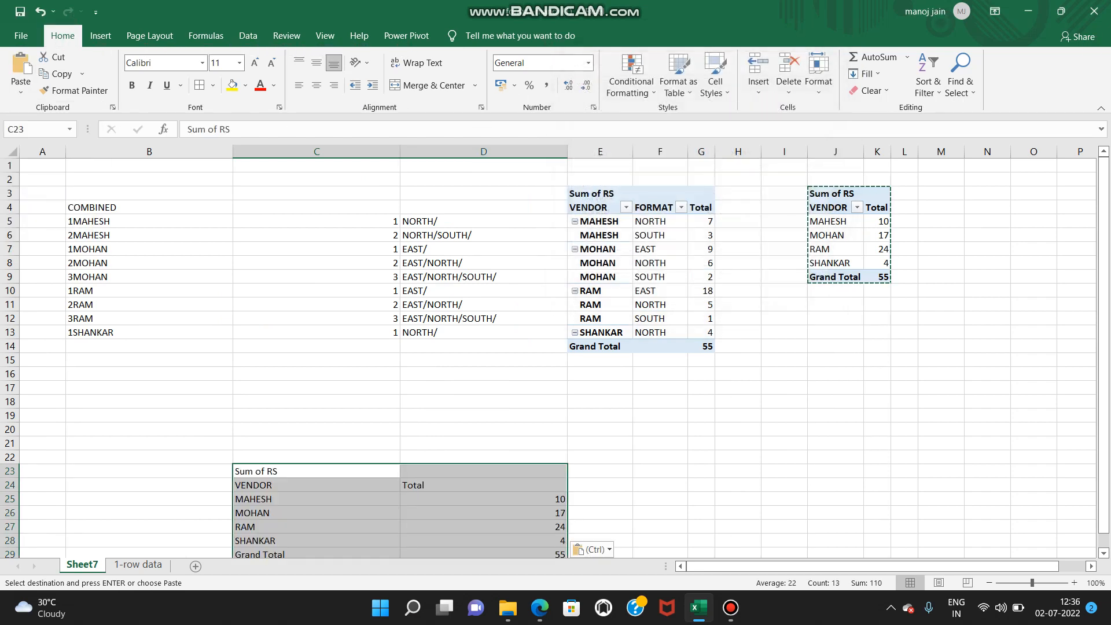
scroll(555, 358, down, 1)
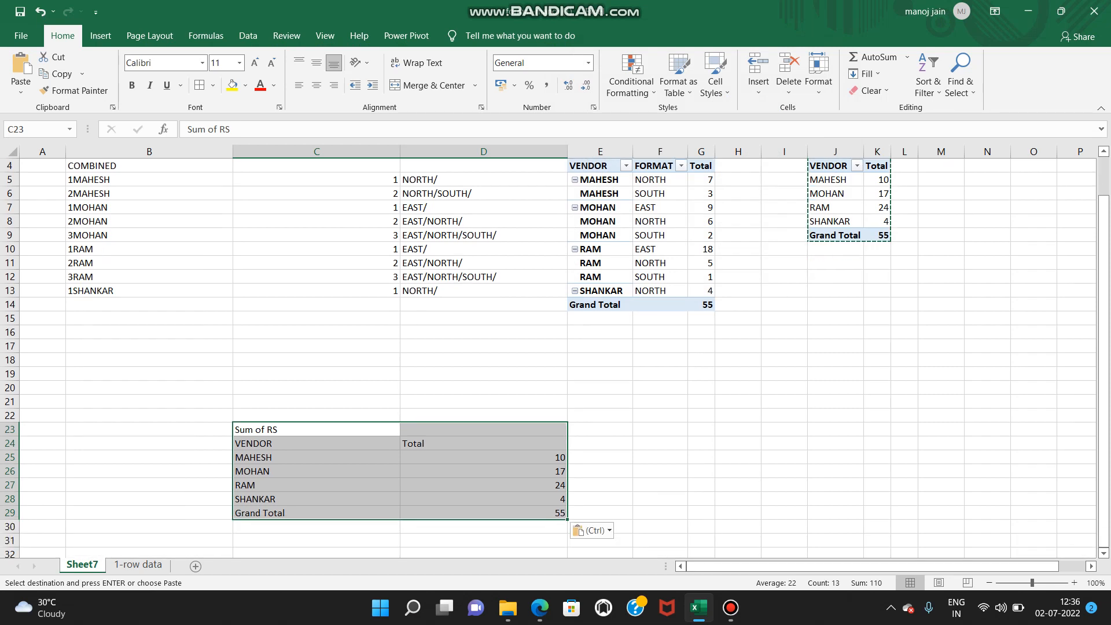
Step: Enter the heading FORMAT in E24, beside the Total heading of the pasted table
click(600, 444)
text(FORMAT)
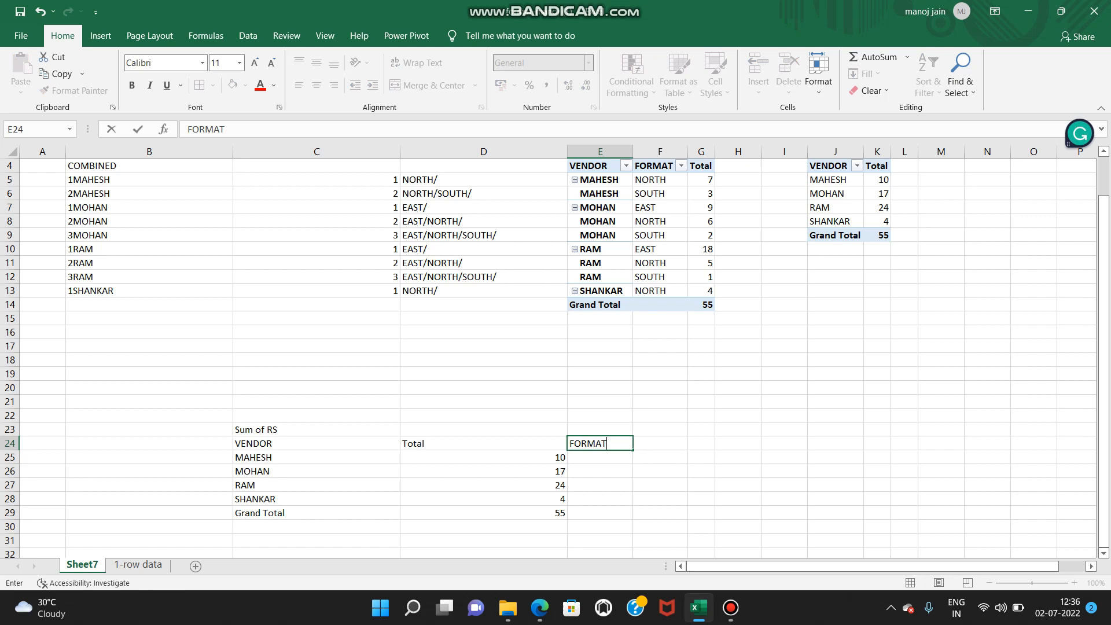
key(Return)
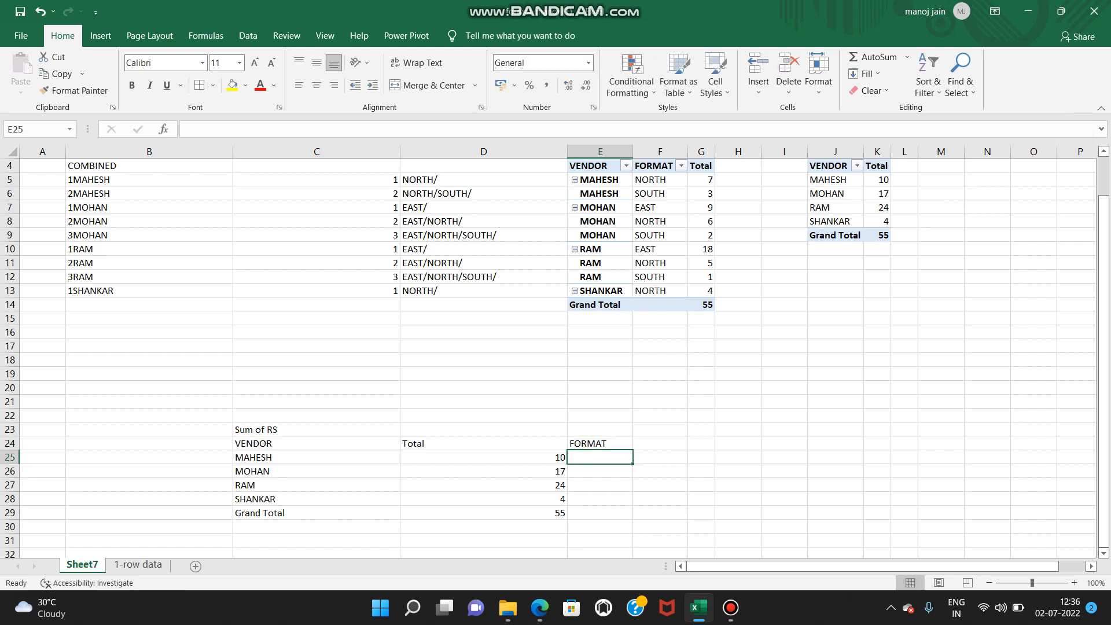
Step: Enter =COUNTIF(E5:E13,C24) in B24, beside the VENDOR heading of the pasted summary table
key(Up)
key(Left)
key(Left)
key(Left)
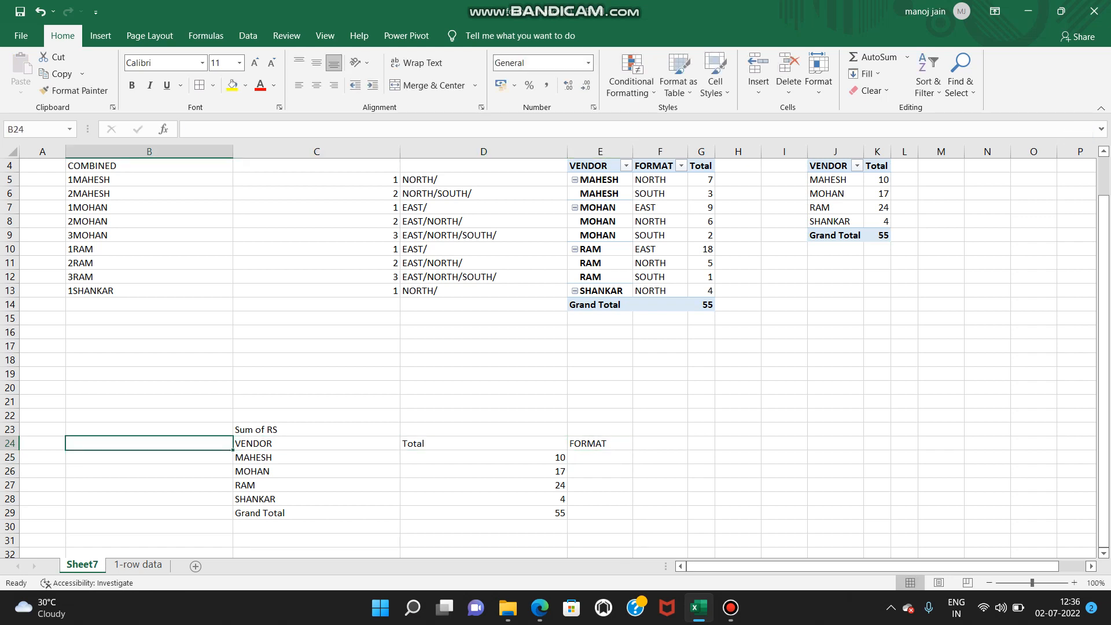
text(=COUN)
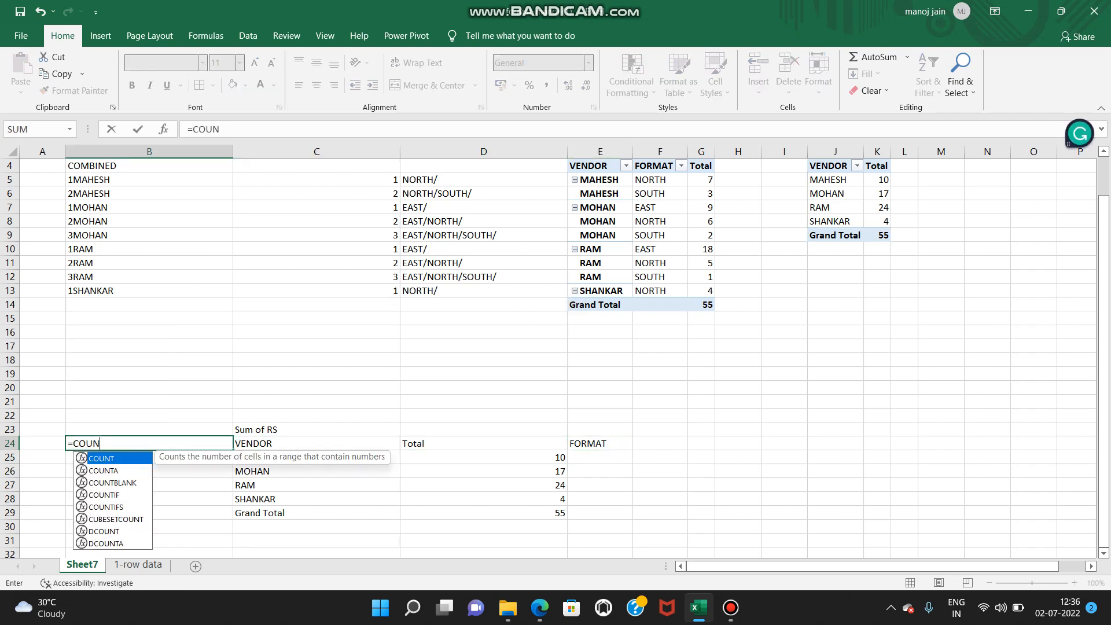
text(TI)
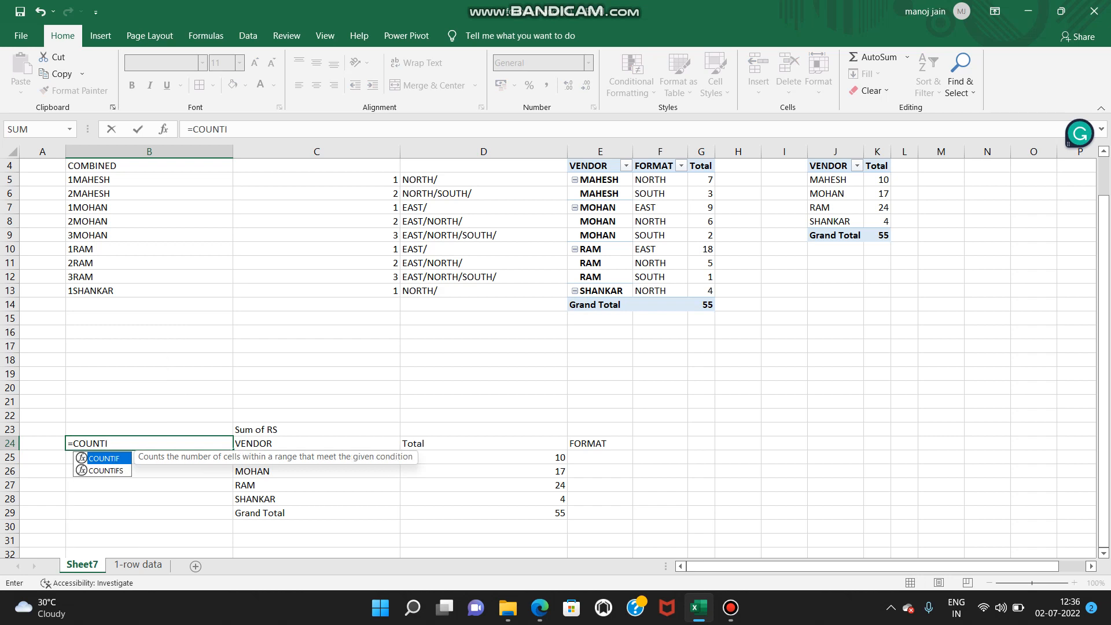
key(Tab)
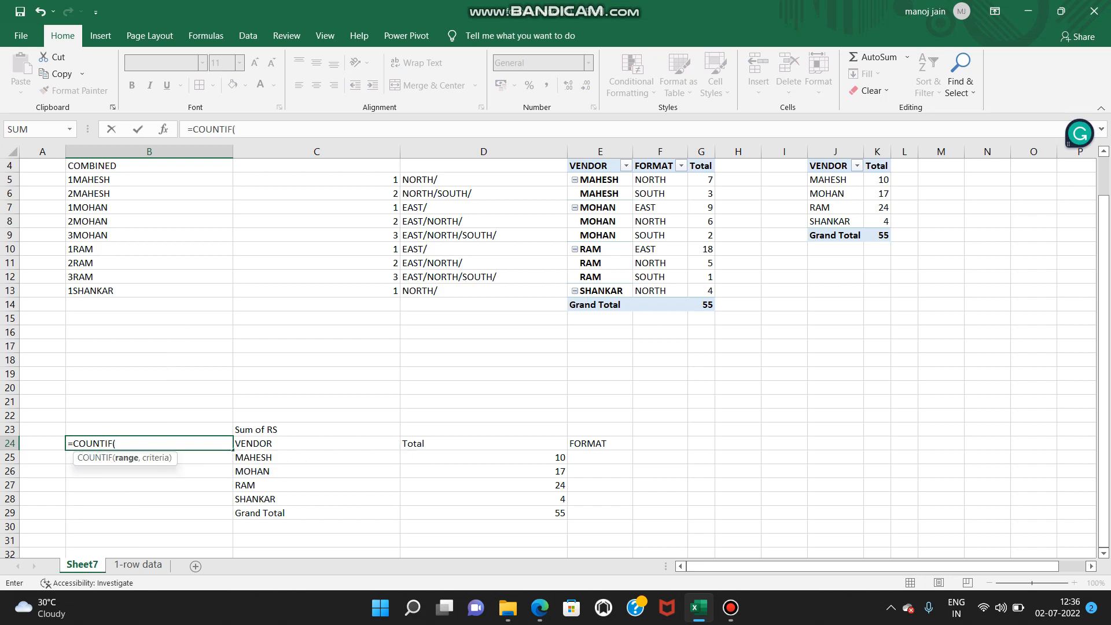
drag(599, 179, 599, 290)
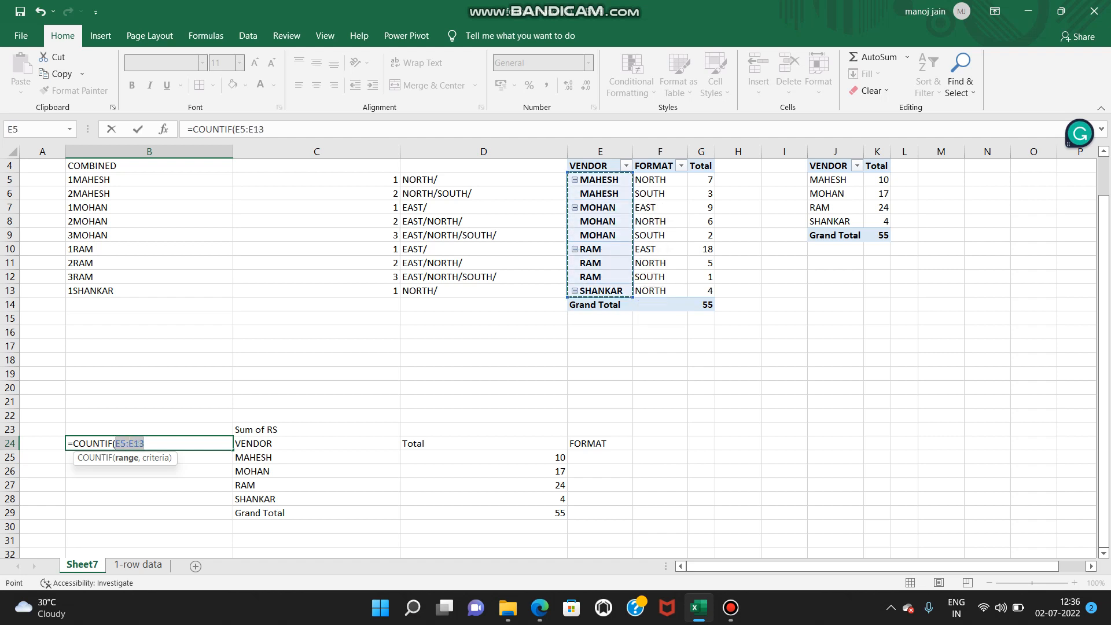
text(,)
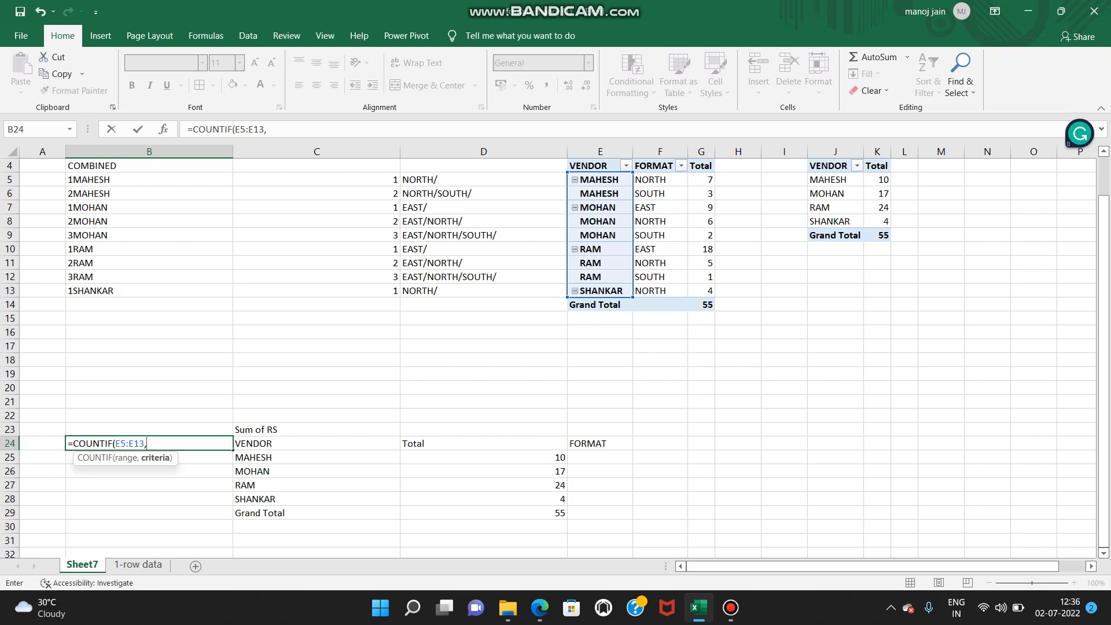
key(Right)
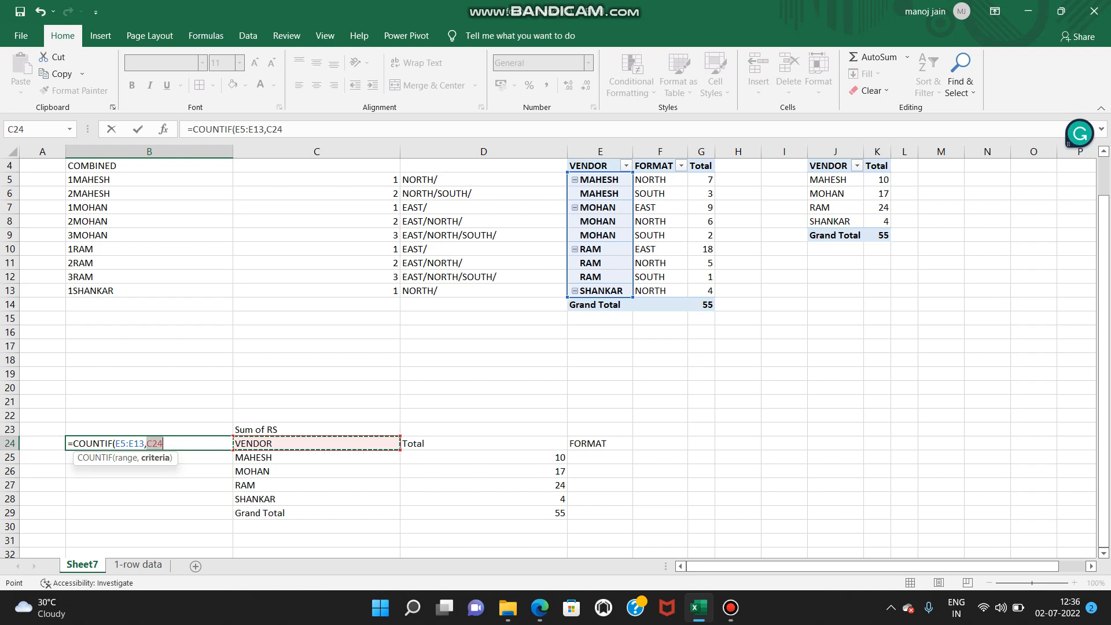
text())
key(Return)
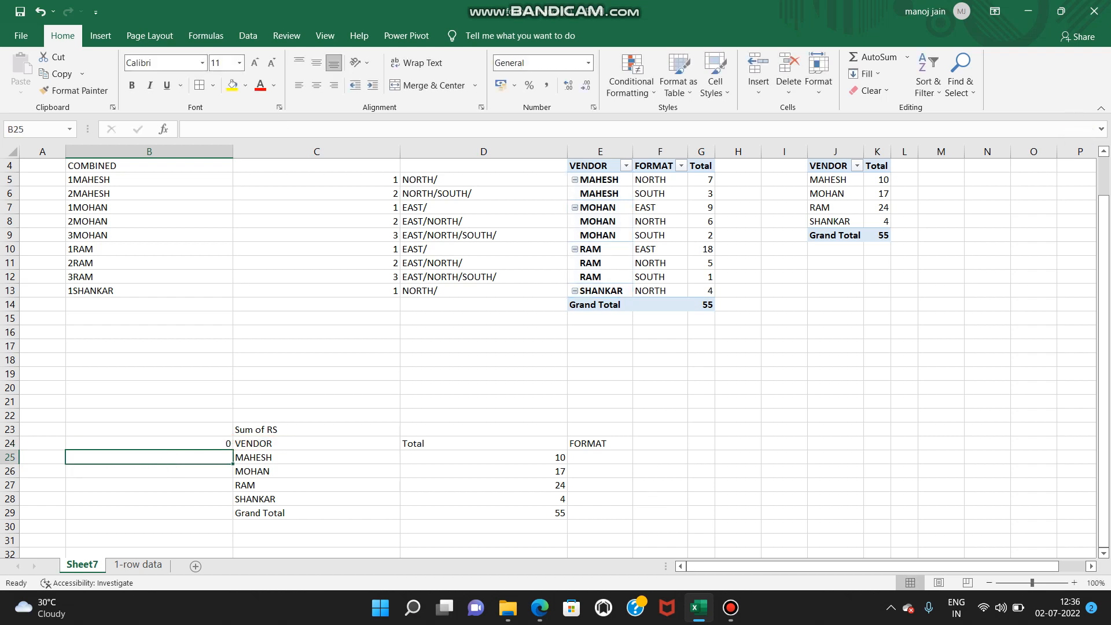
key(Up)
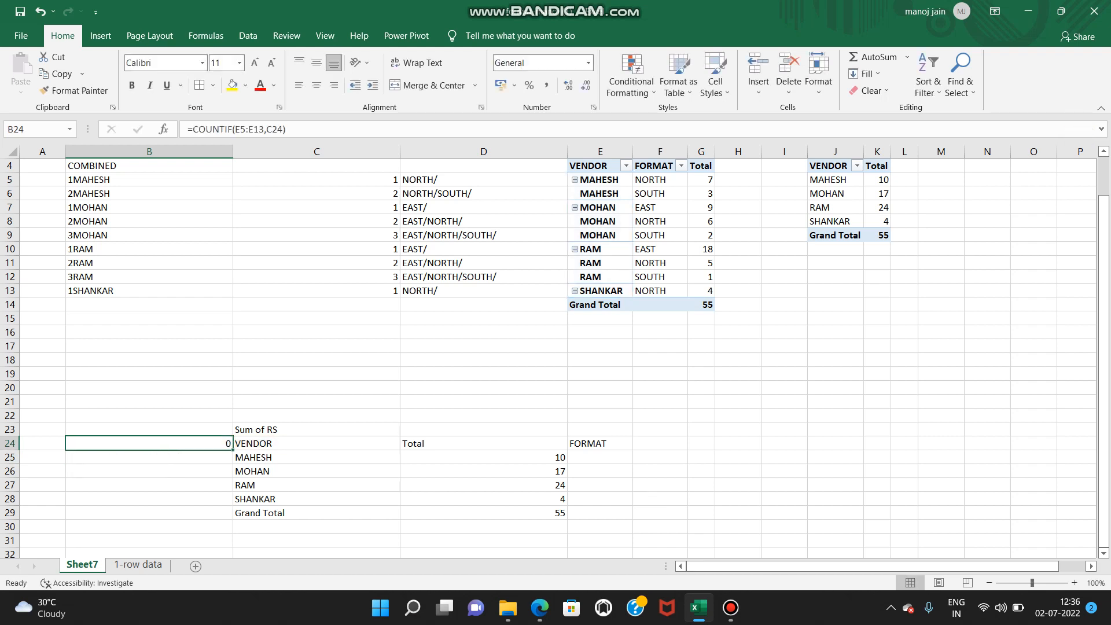
Step: Enter =COUNTIF(E5:E13,C25) in B25 to count the first vendor's rows in the PivotTable
key(Down)
text(=COU)
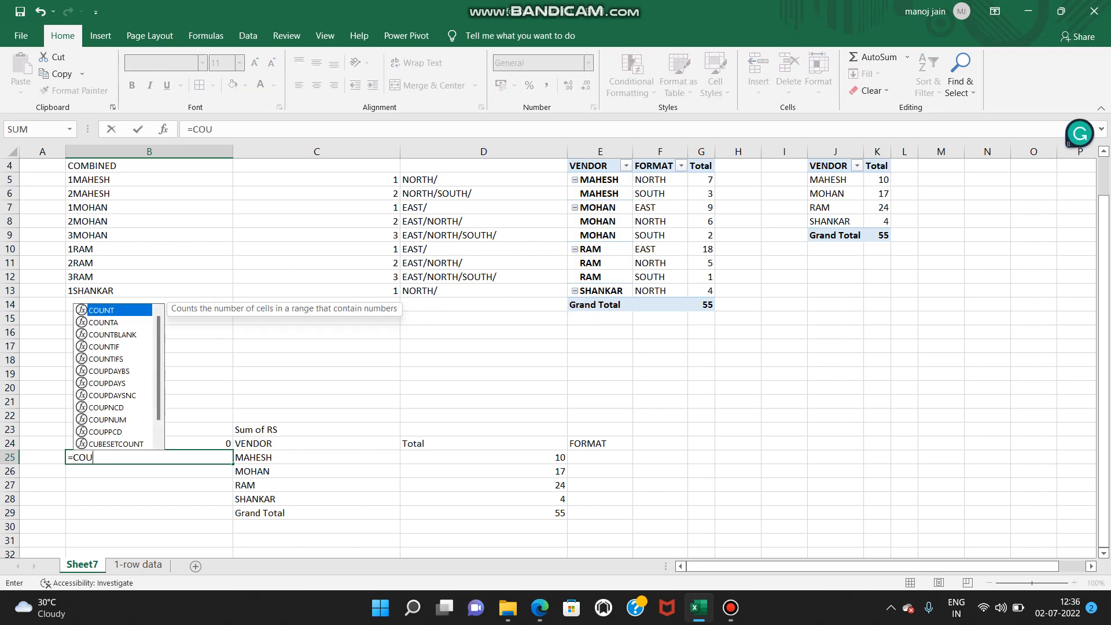
text(NTIF()
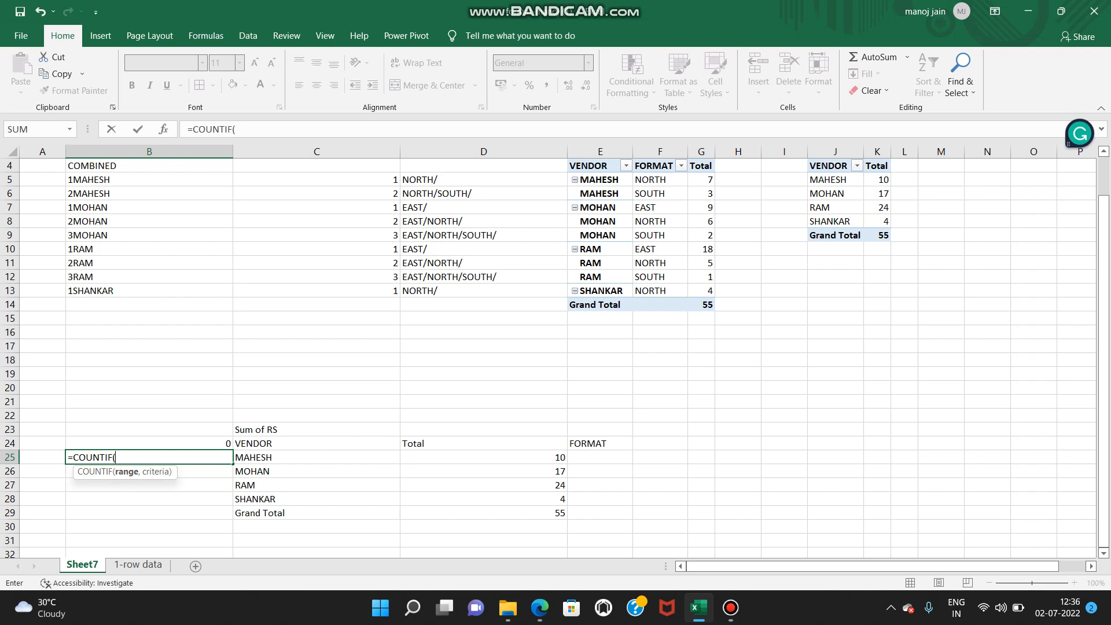
drag(599, 179, 599, 291)
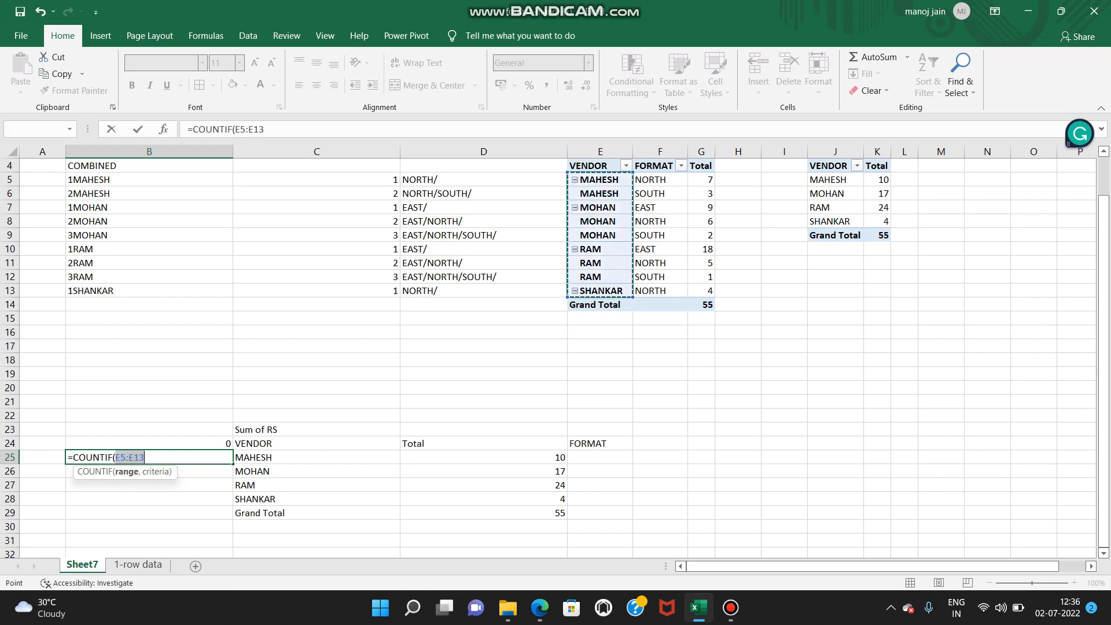
text(,)
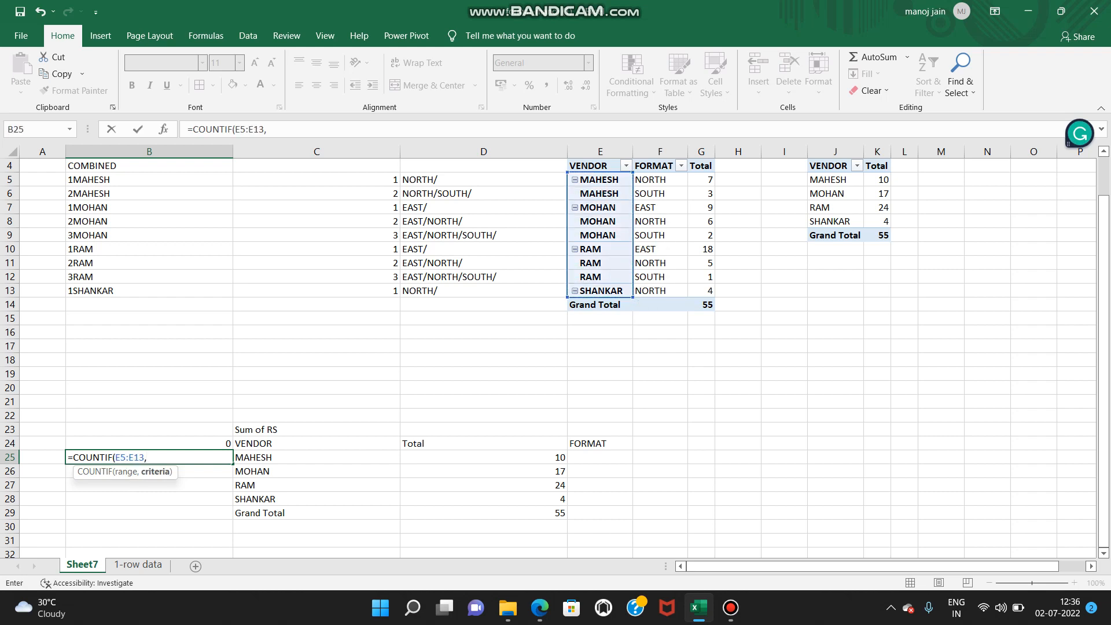
click(317, 457)
text())
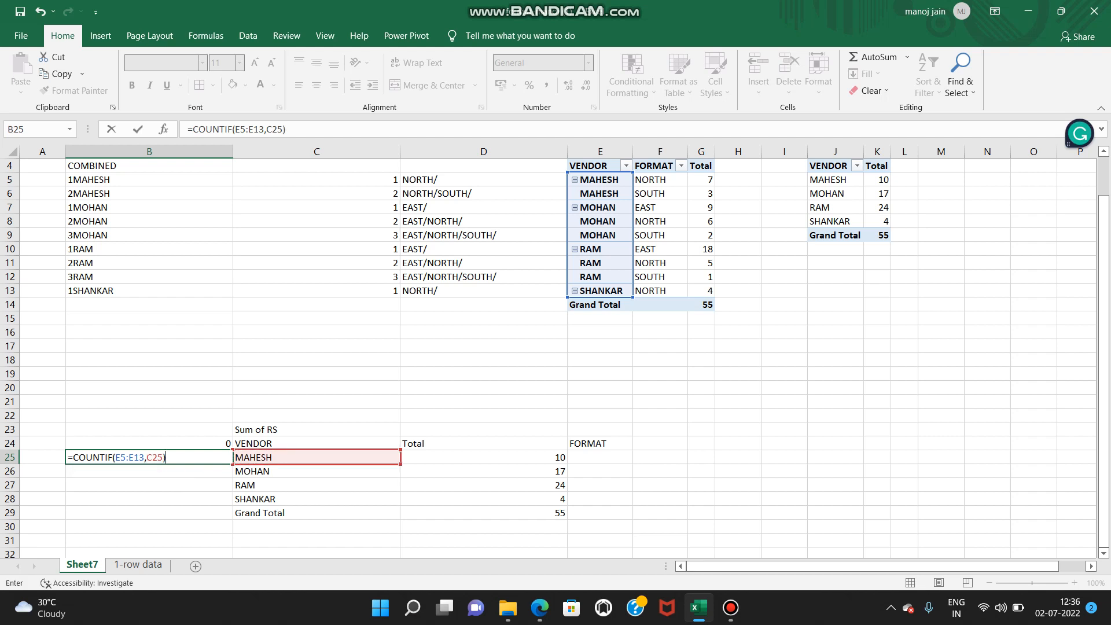
key(Return)
Step: Make the COUNTIF range in B25 absolute as $E$5:$E$13
click(149, 457)
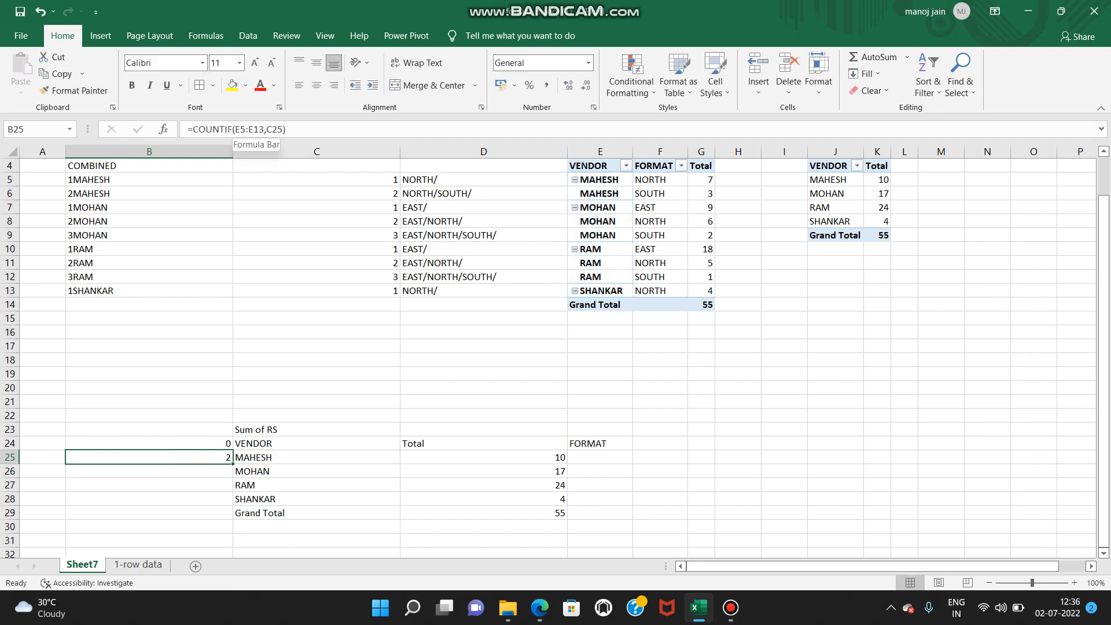
click(240, 129)
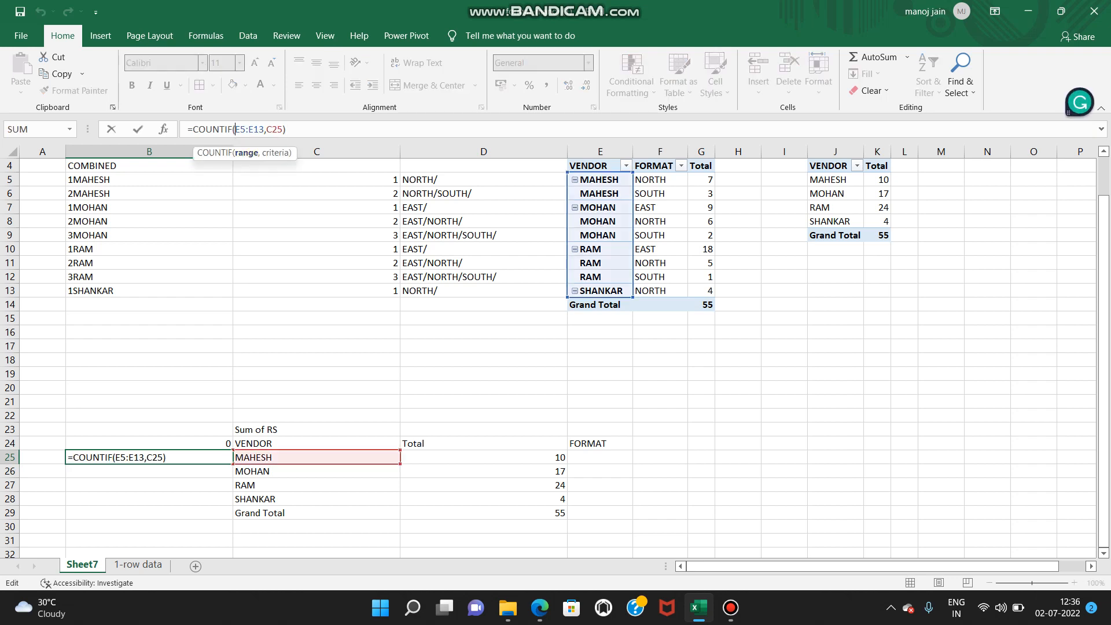
key(F4)
key(Right)
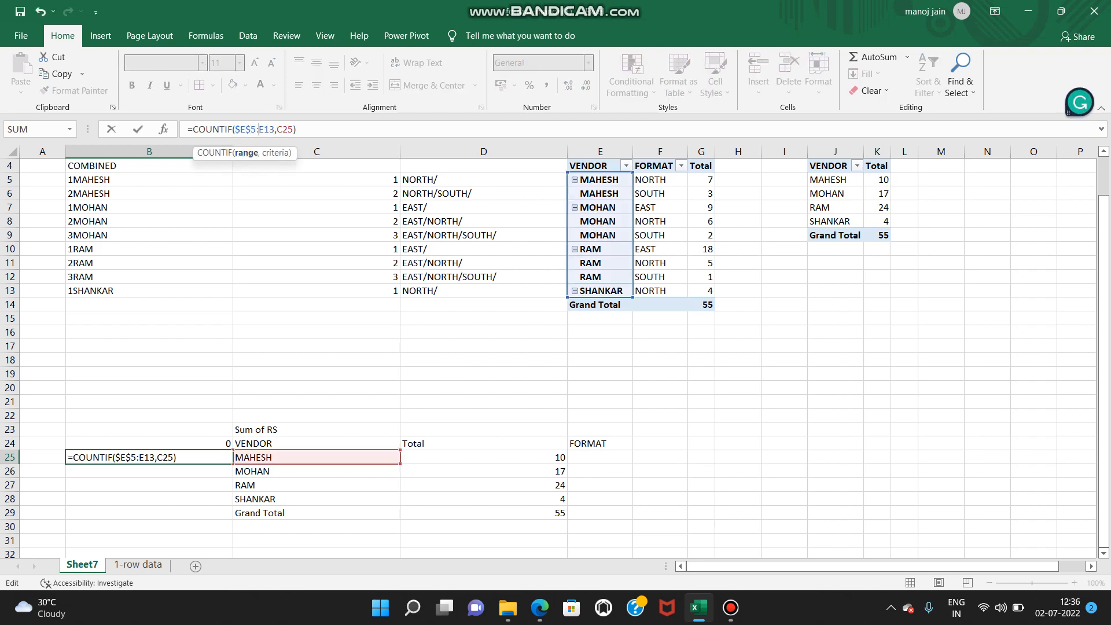
key(Right)
key(F4)
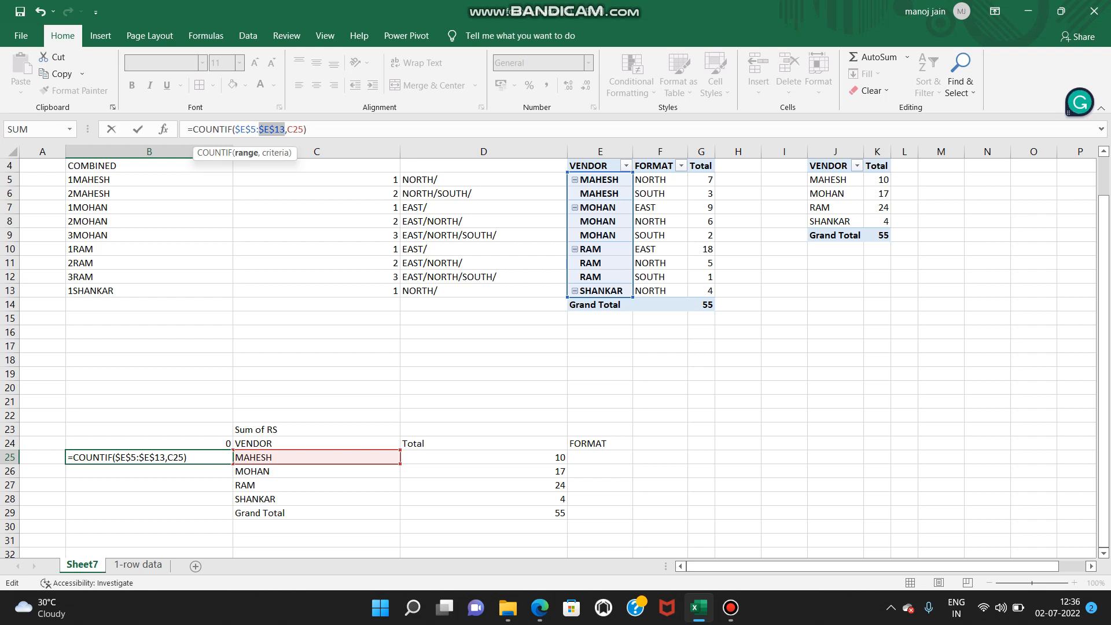
key(Return)
Step: Fill the COUNTIF formula from B25 down to B28 for the remaining vendors
key(Up)
key(shift+Down)
key(shift+Down)
key(shift+Down)
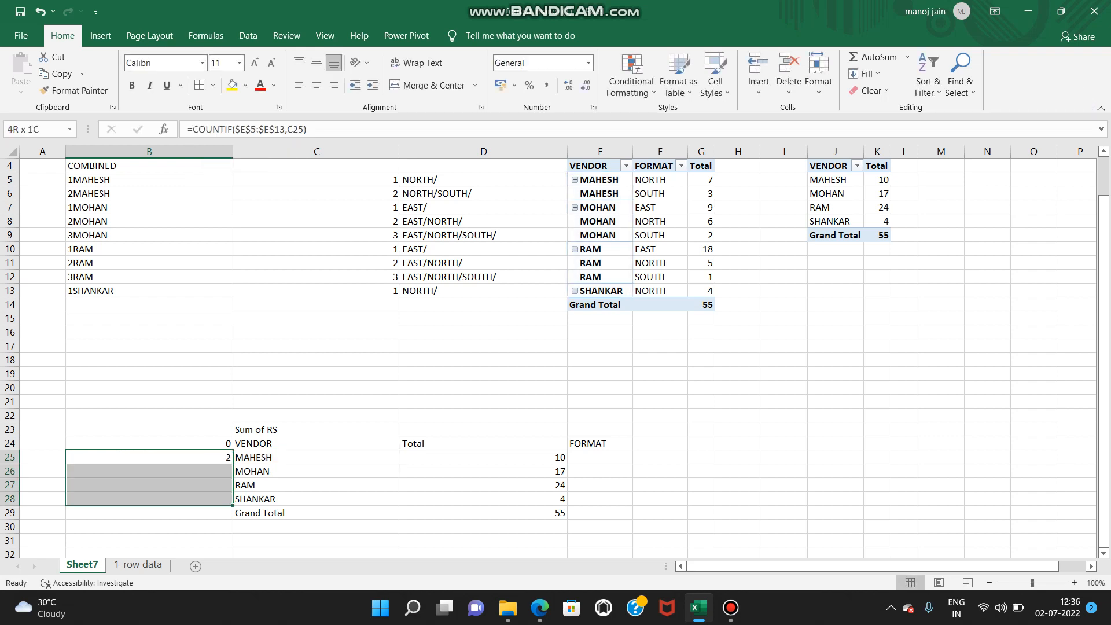
key(ctrl+d)
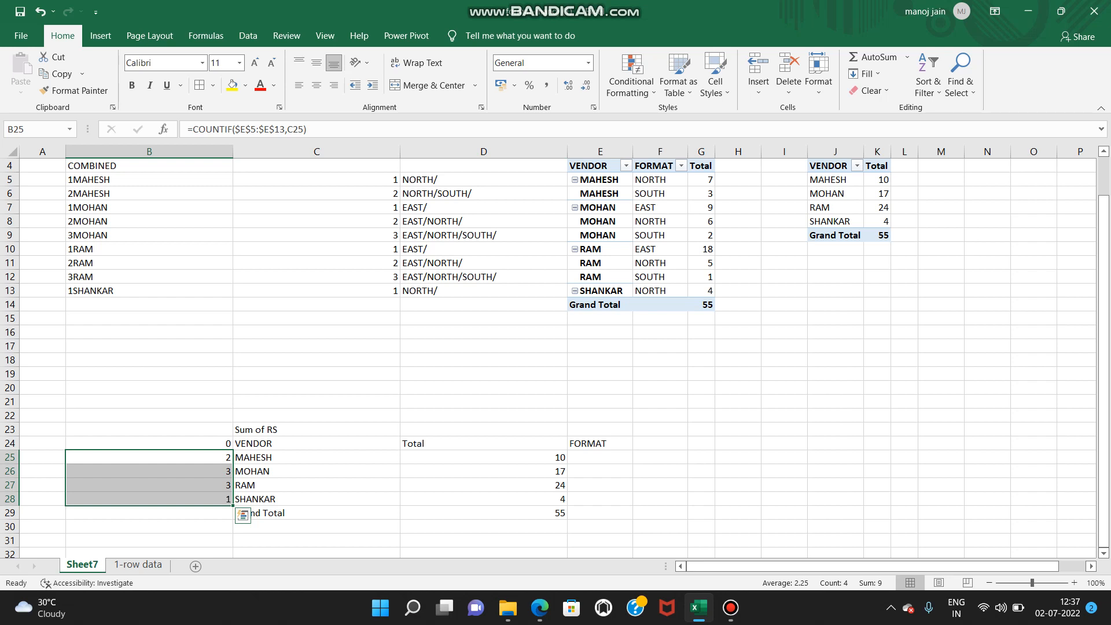
Step: Enter =B25&C25 in A25 to join the first vendor's count and name into a lookup key
key(Left)
text(=)
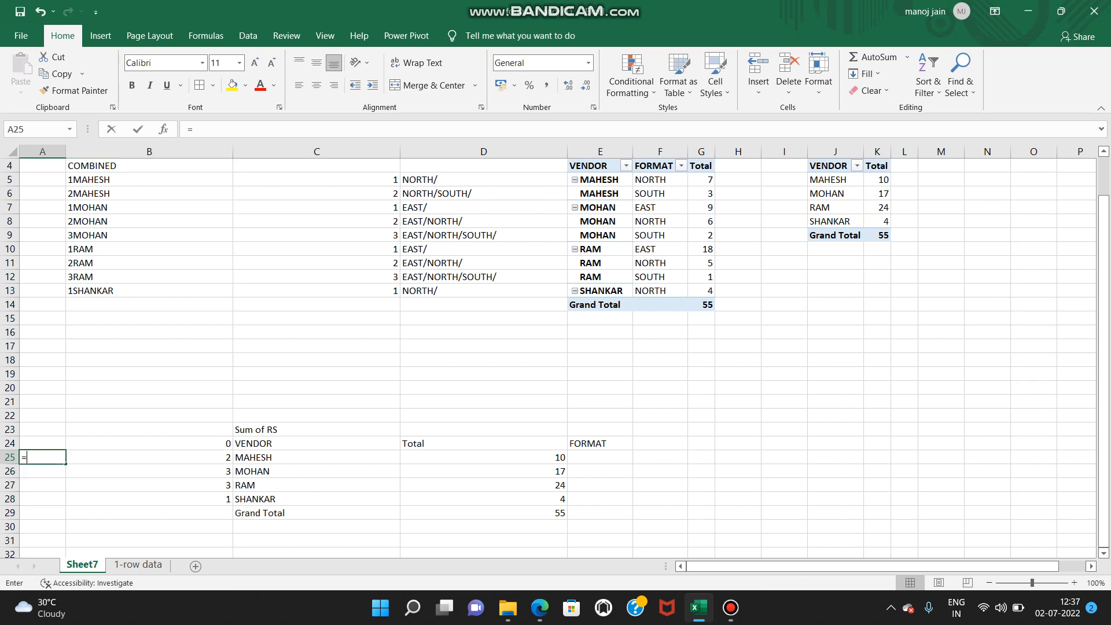
key(Right)
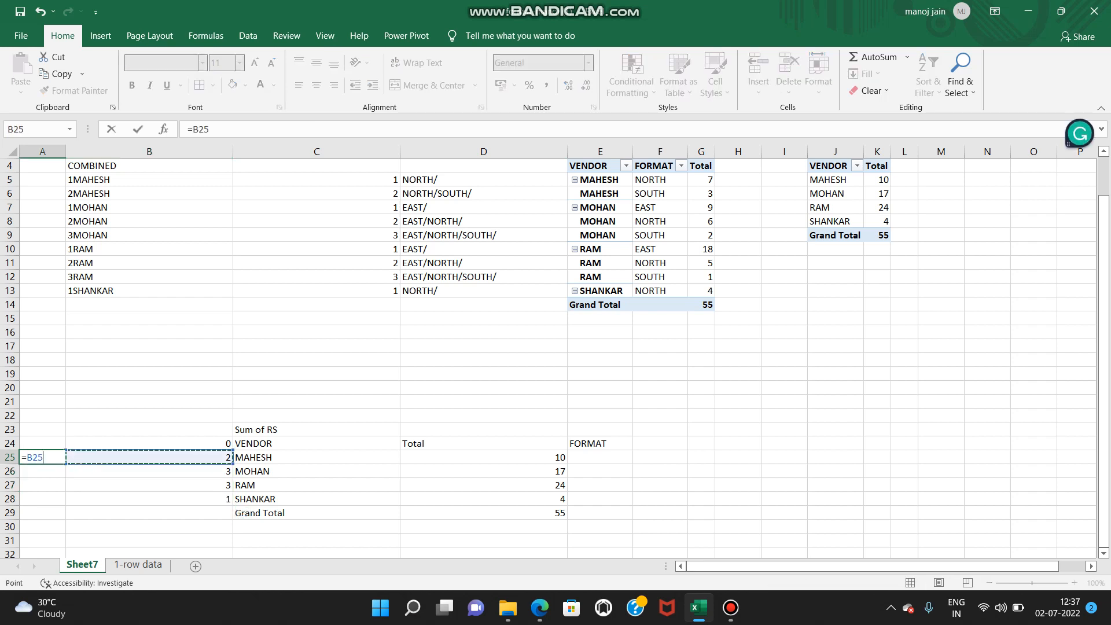
text(&)
key(Right)
key(Right)
key(Return)
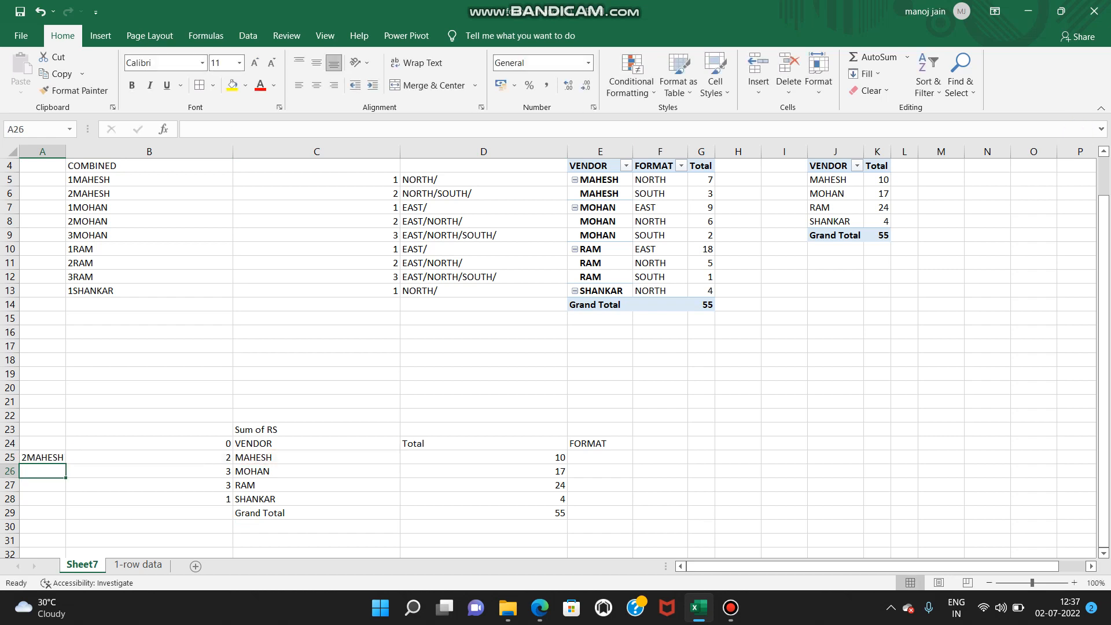
Step: Fill the combined key formula from A25 down to A28
key(Up)
key(shift+Down)
key(shift+Down)
key(shift+Down)
key(shift+Down)
key(shift+Up)
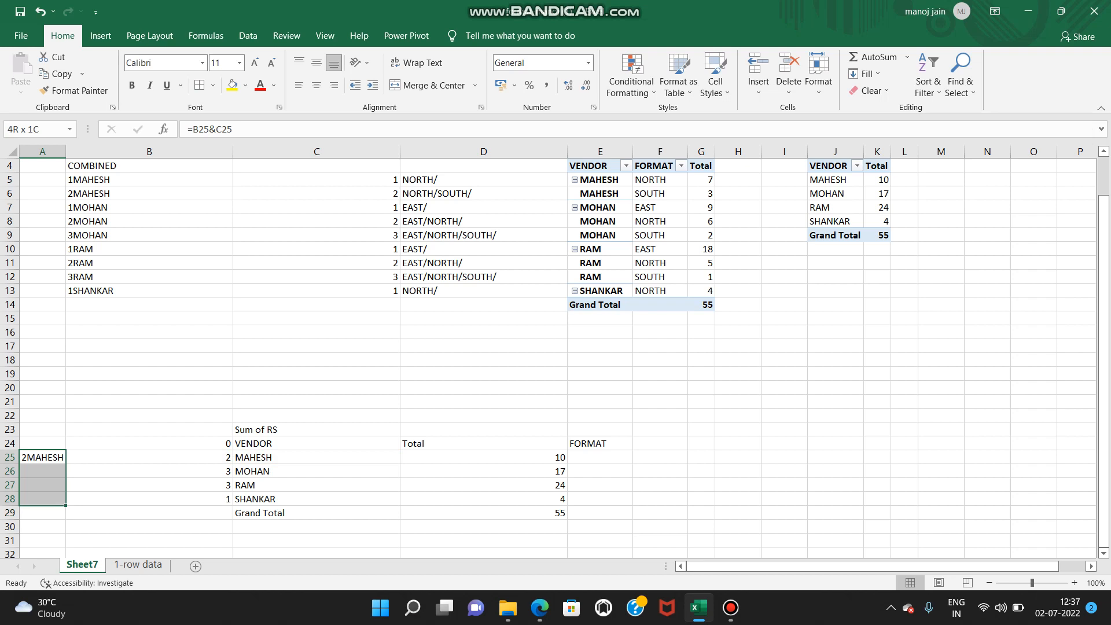
key(ctrl+e)
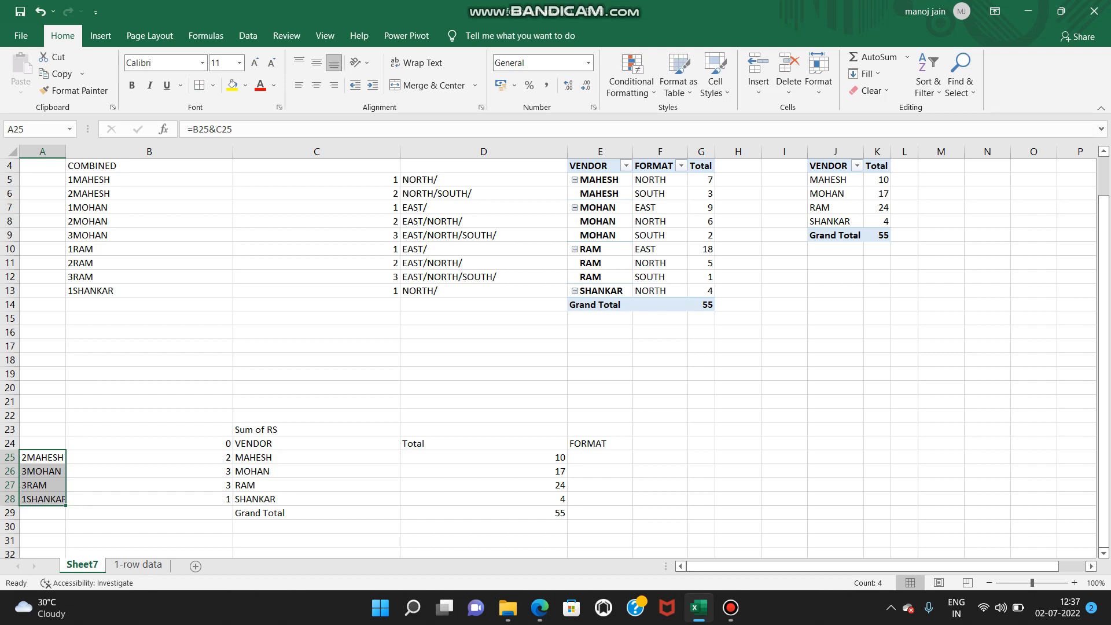
drag(261, 457, 42, 457)
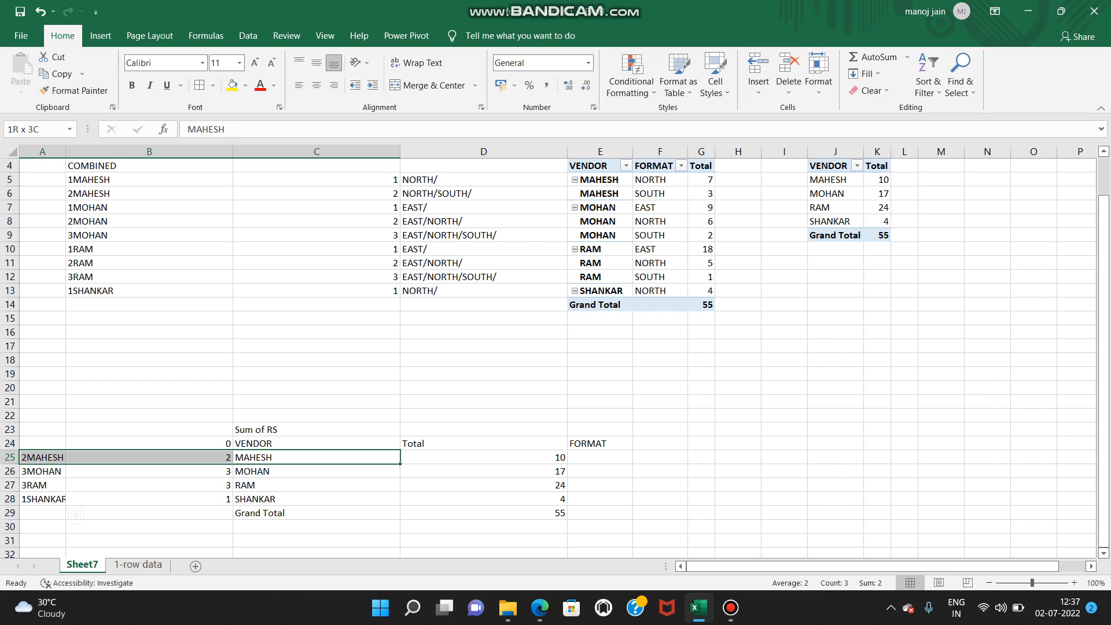
drag(42, 457, 42, 457)
drag(168, 193, 440, 194)
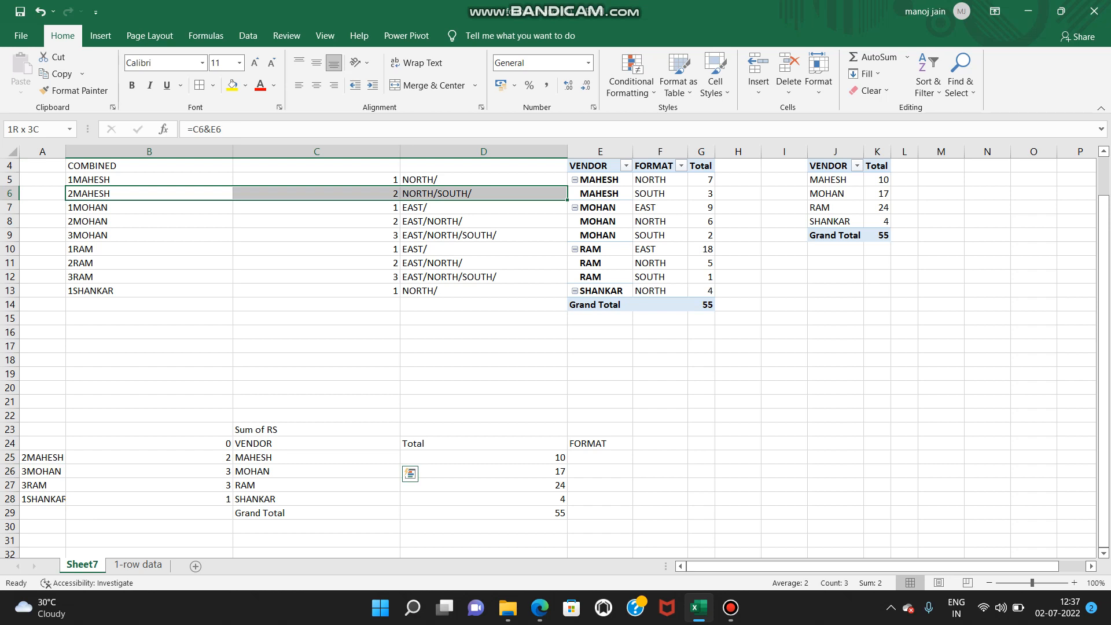
drag(440, 193, 440, 193)
drag(149, 457, 149, 499)
click(42, 457)
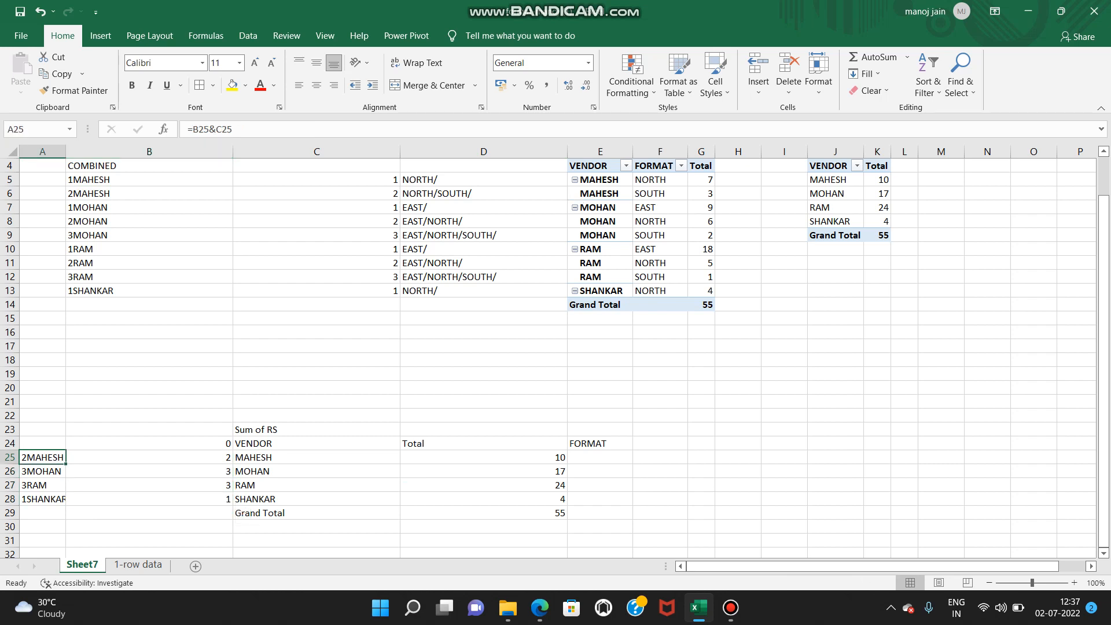
Step: Enter =VLOOKUP(A25,B5:D13,3) in E25 to fetch the first vendor's slash-joined location list under FORMAT
click(600, 457)
text(=vl)
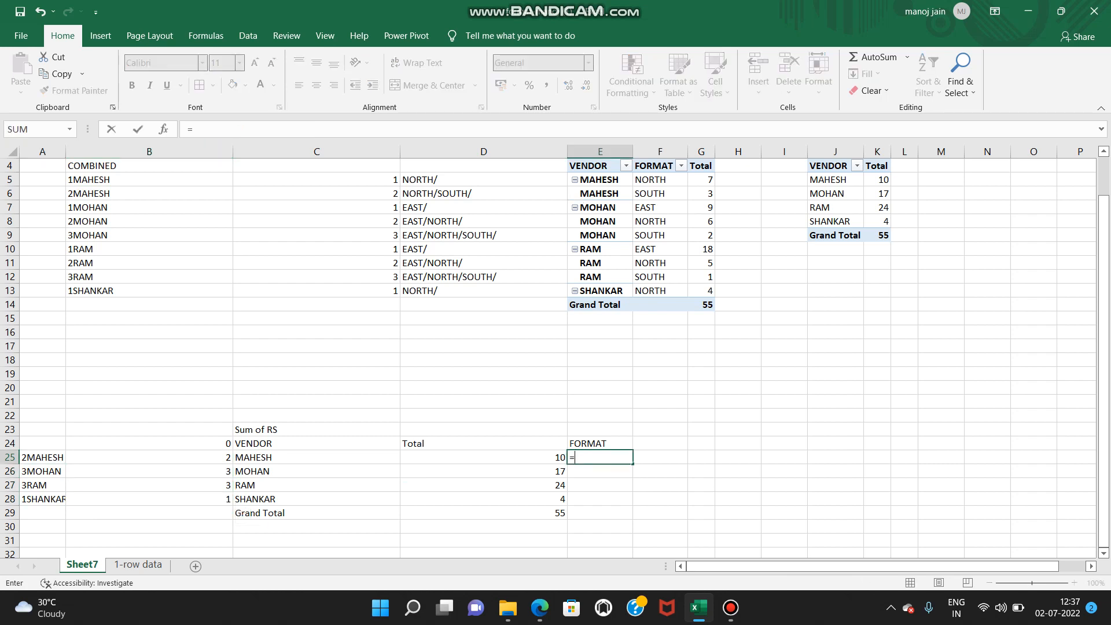
key(Tab)
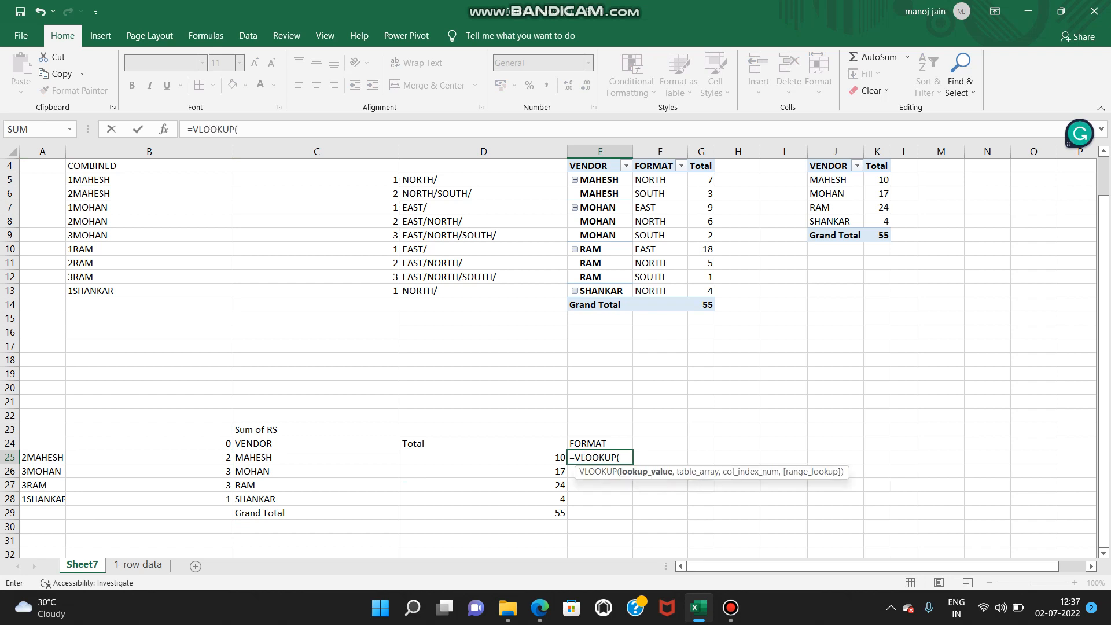
key(Up)
key(Left)
key(Left)
key(Left)
key(Left)
key(Down)
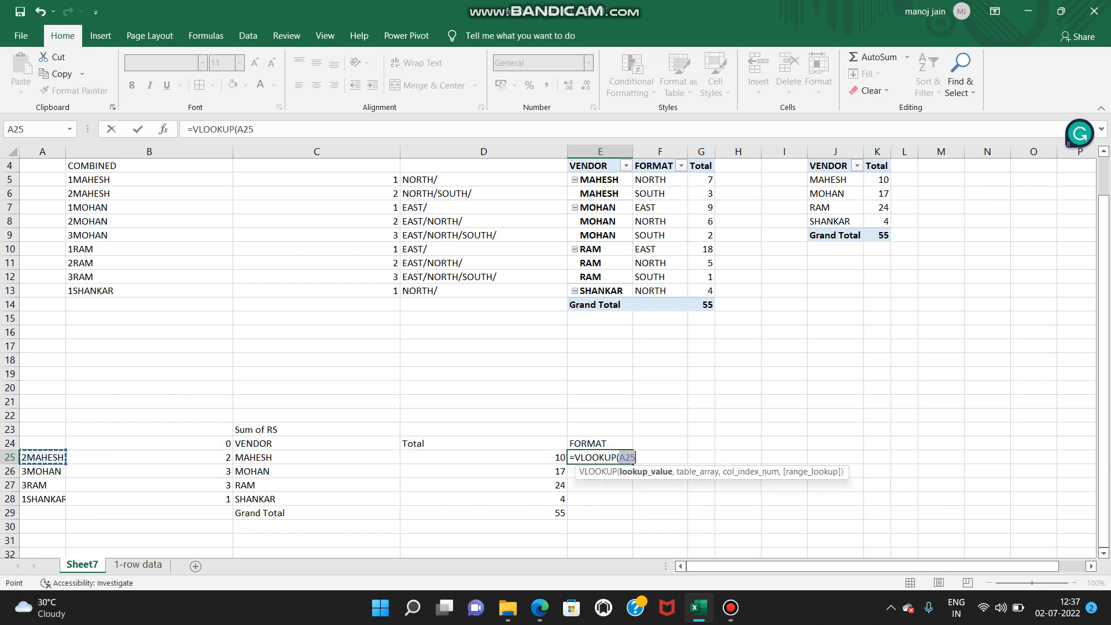
text(,)
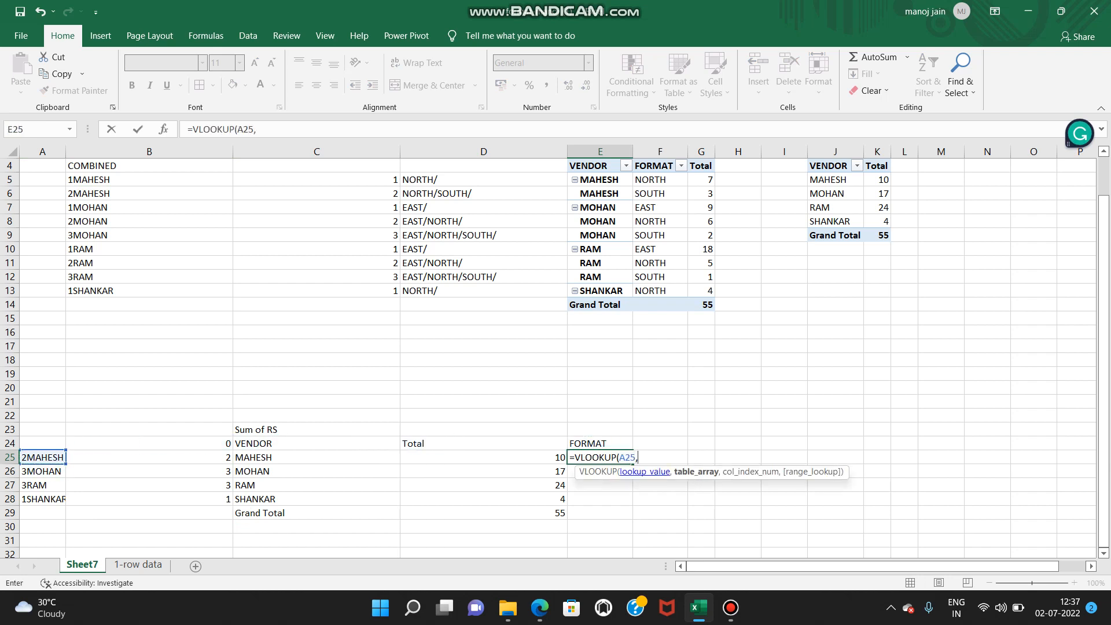
click(149, 179)
key(ctrl+shift+Down)
drag(232, 289, 562, 292)
text(,3))
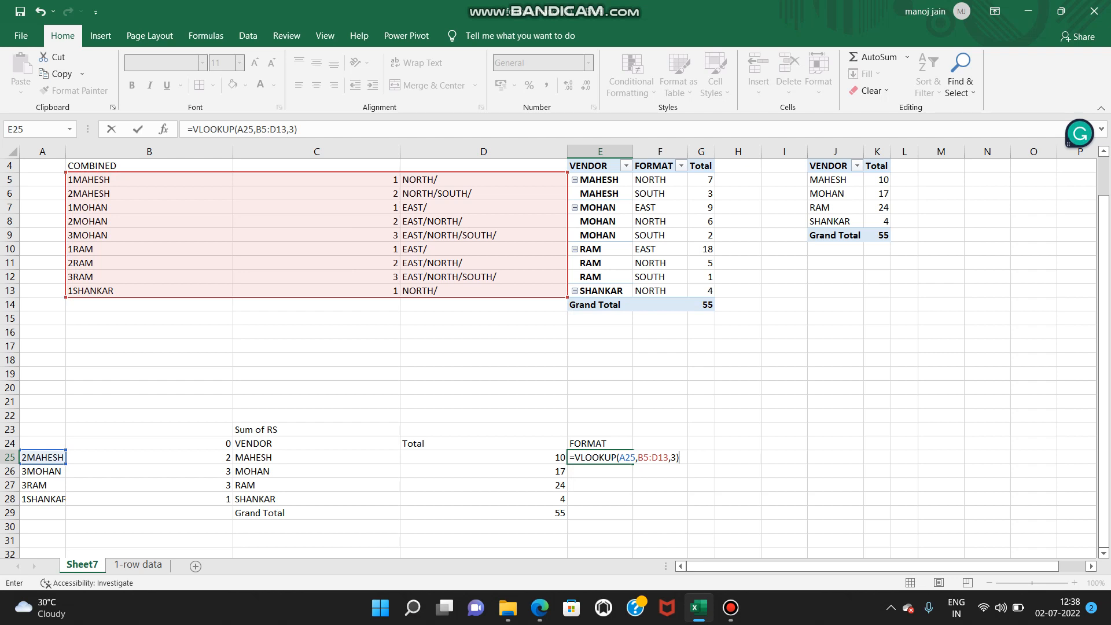
key(Return)
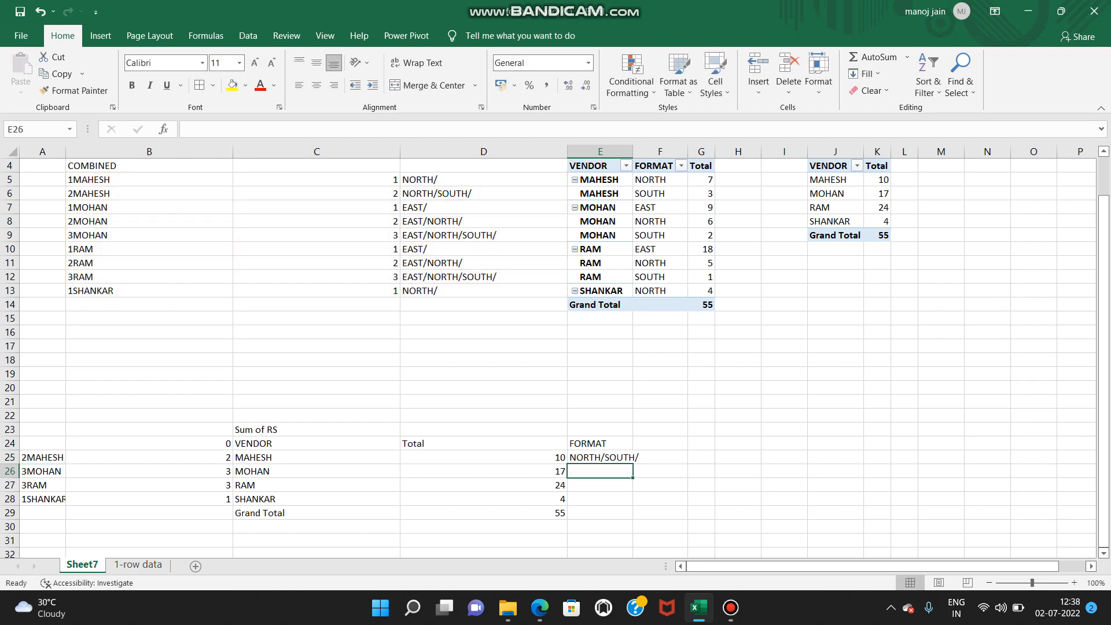
key(Up)
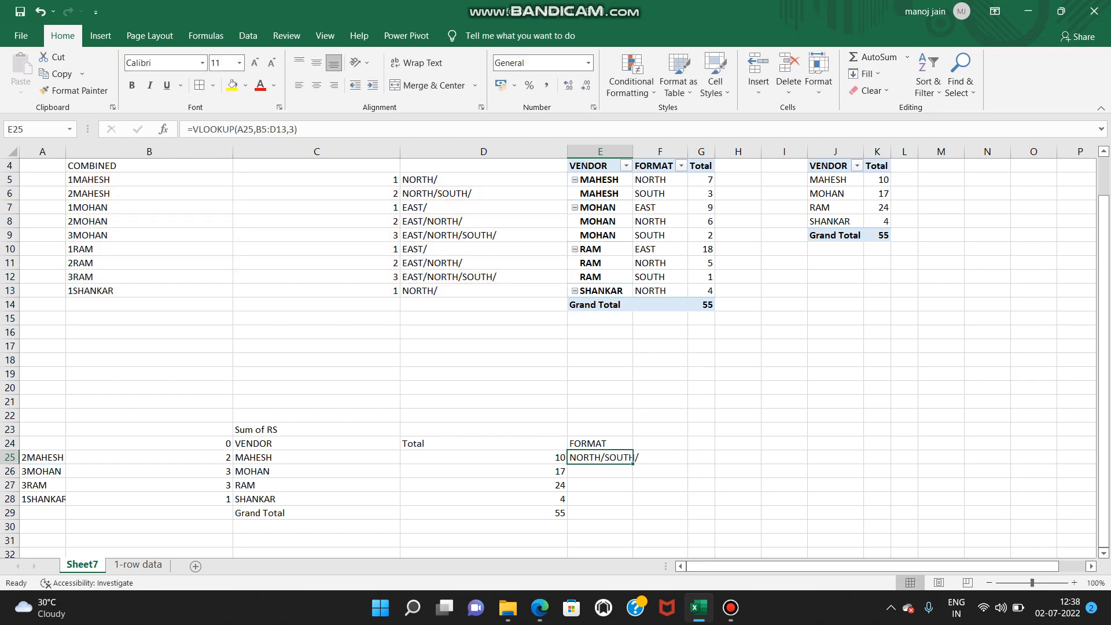
Step: Make the VLOOKUP table range in E25 absolute as $B$5:$D$13
click(256, 130)
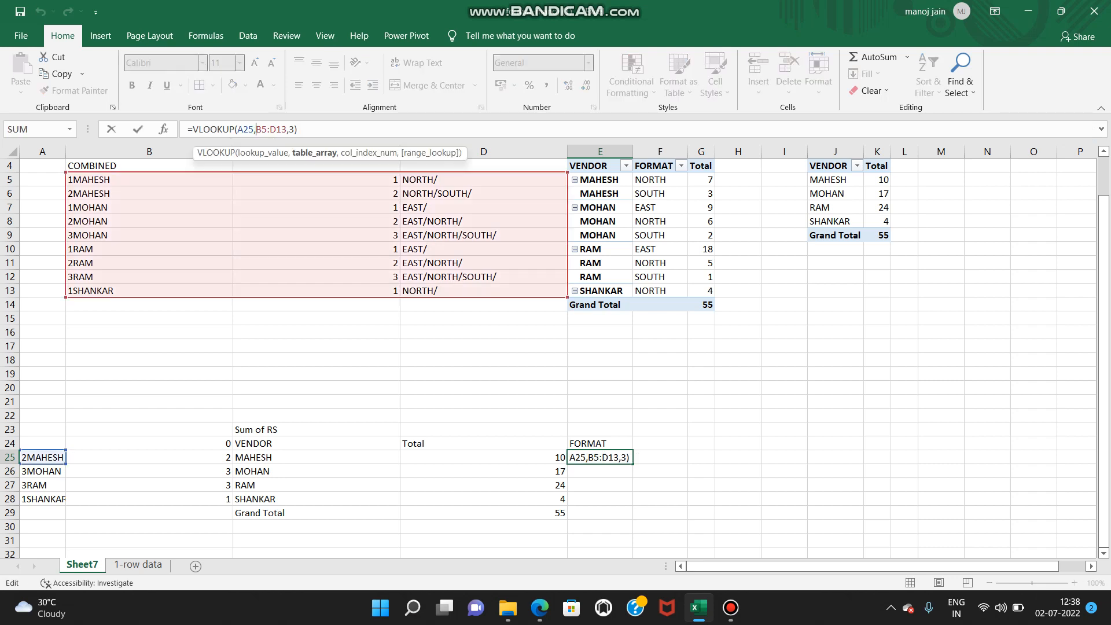
key(F4)
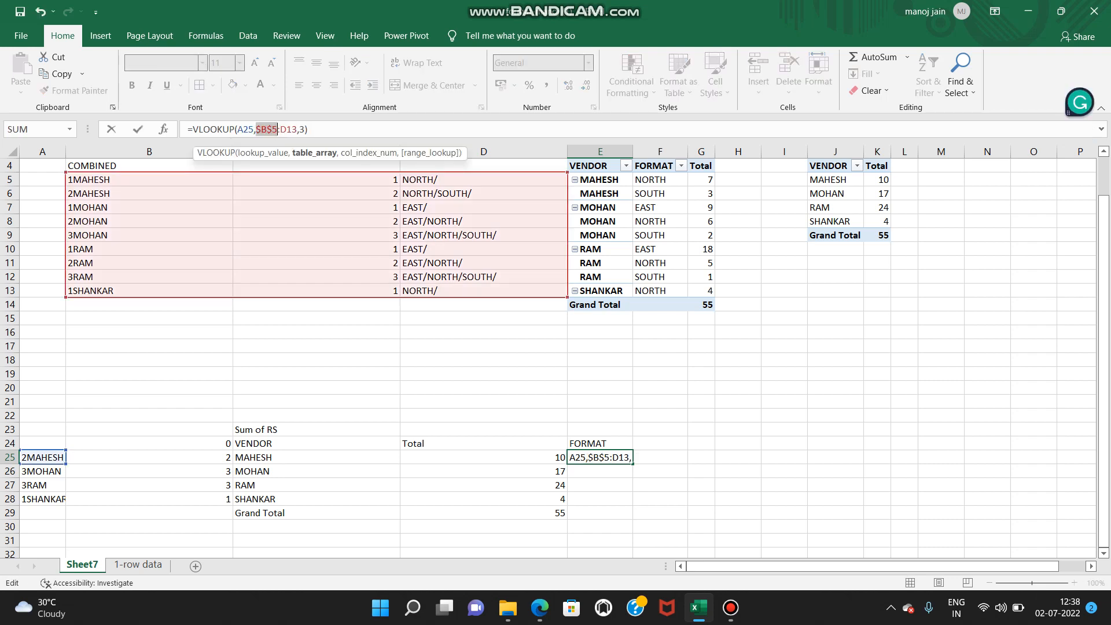
click(281, 130)
key(F4)
key(Return)
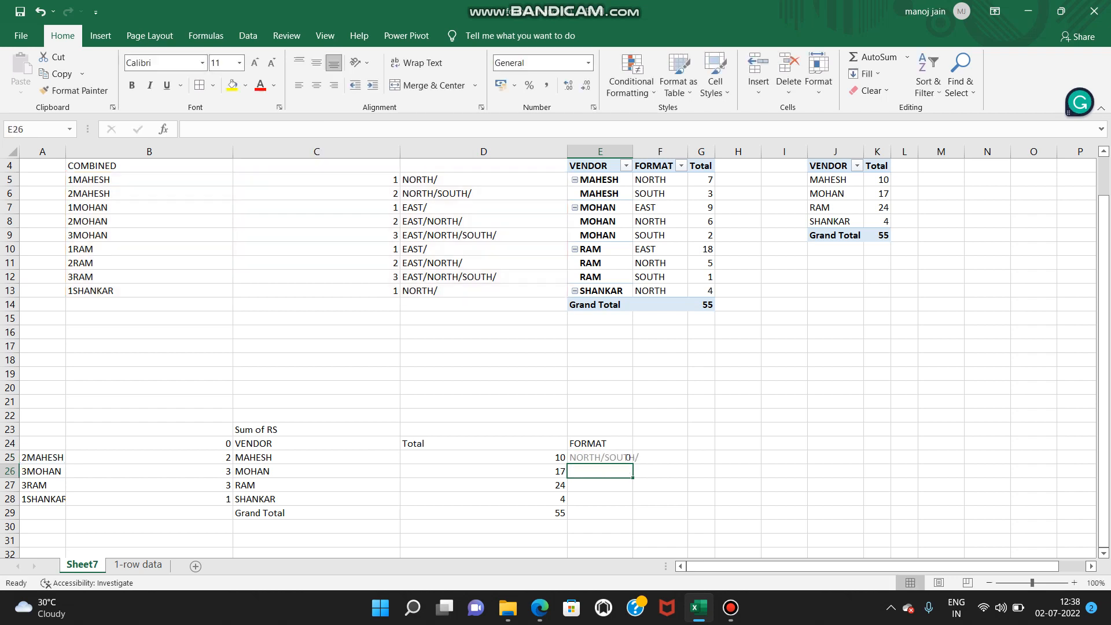
Step: Fill the VLOOKUP formula from E25 down to E28 and auto-fit column E to its contents
key(Up)
key(shift+Down)
key(shift+Down)
key(shift+Down)
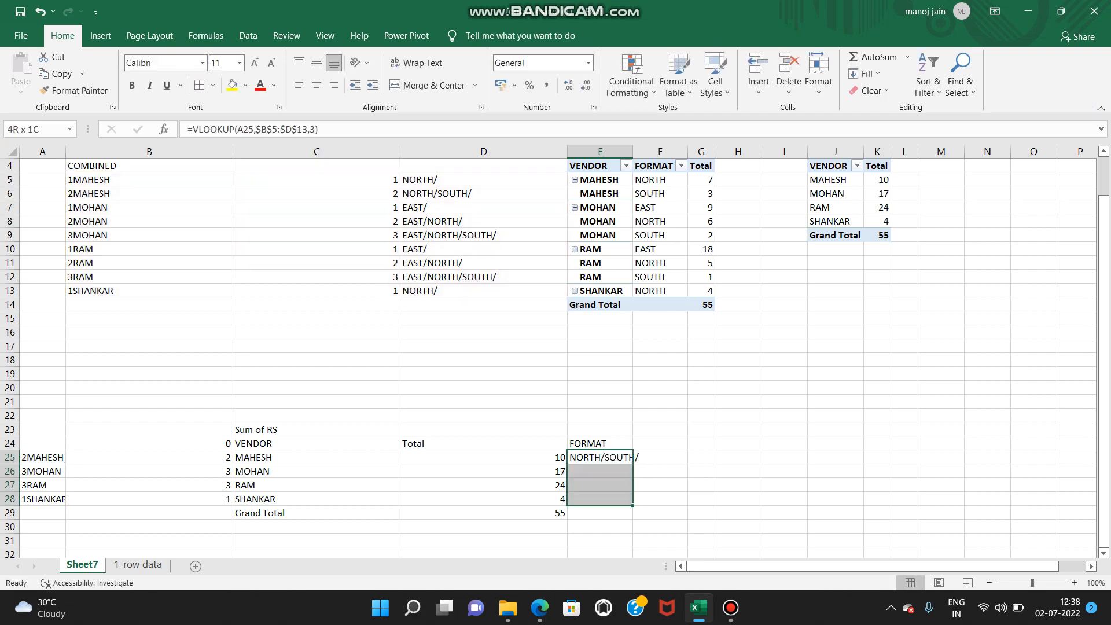
key(ctrl+d)
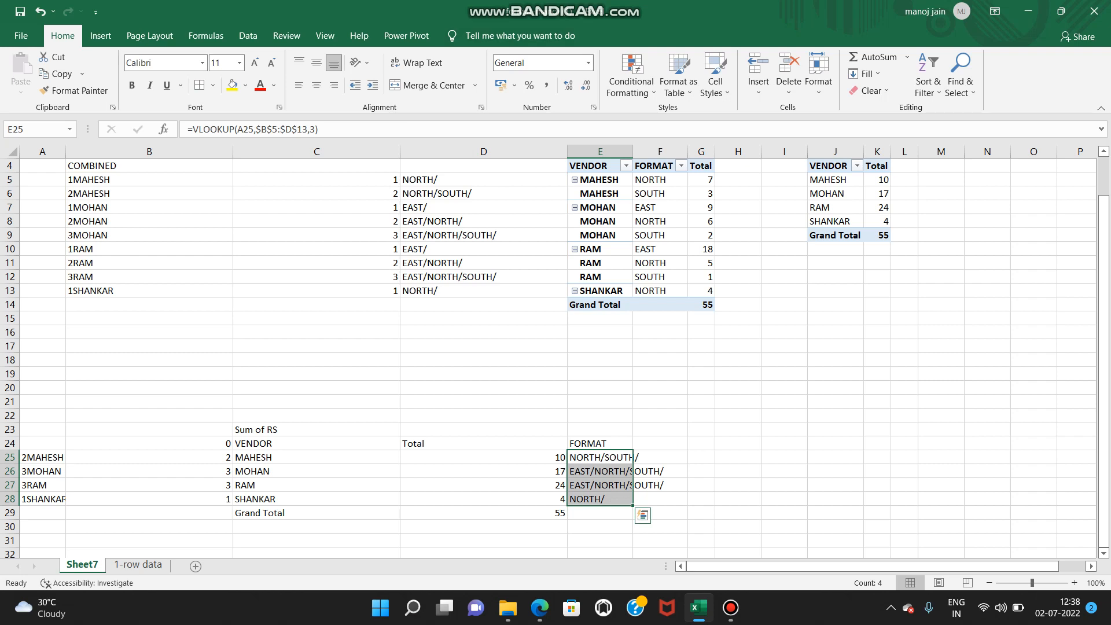
double_click(633, 151)
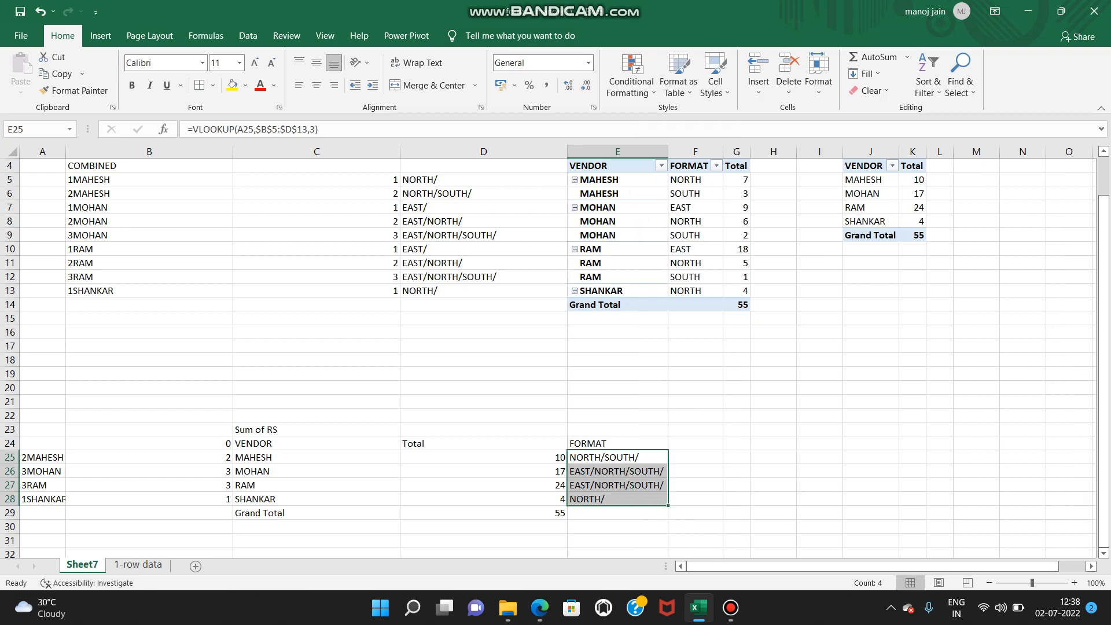
Step: Check the vendor, total and location list in rows 25 and 26 of the summary
drag(324, 457, 463, 457)
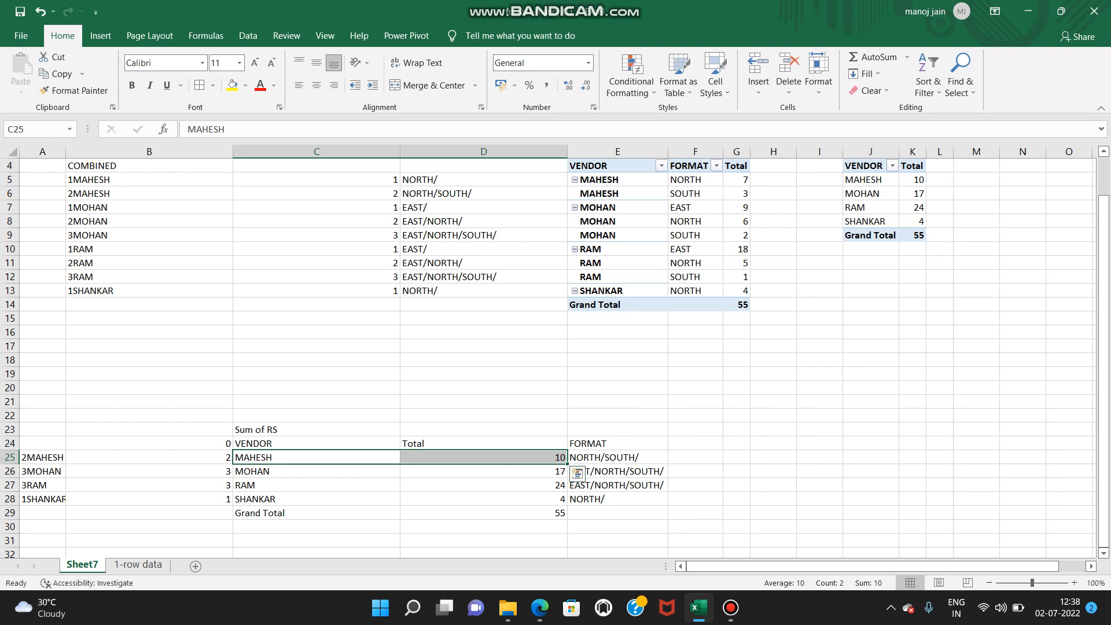
click(618, 457)
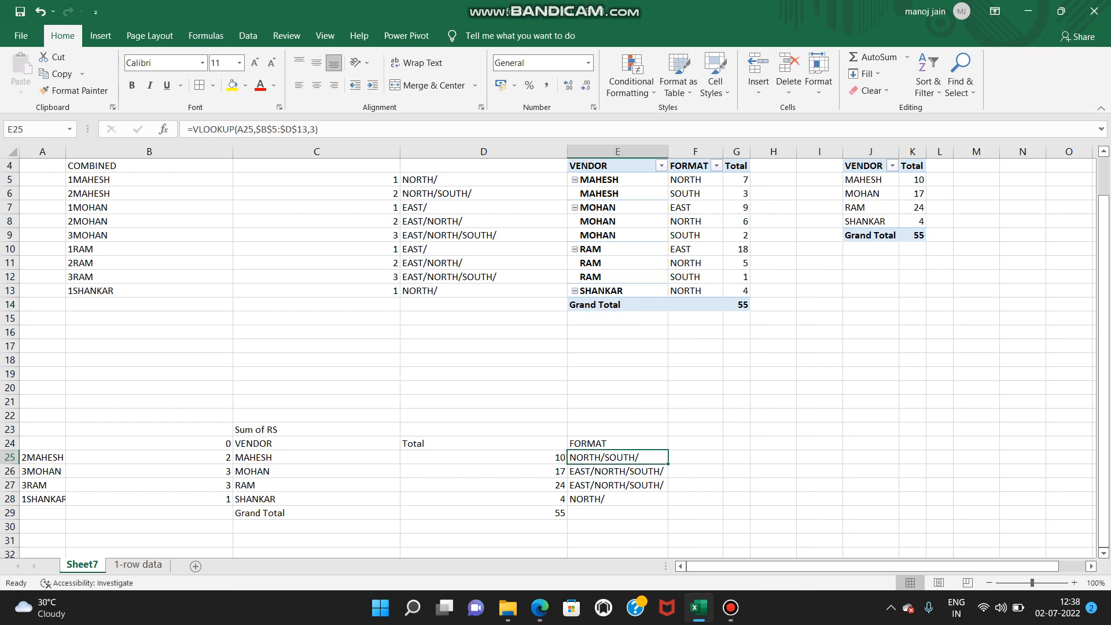
click(317, 472)
click(484, 471)
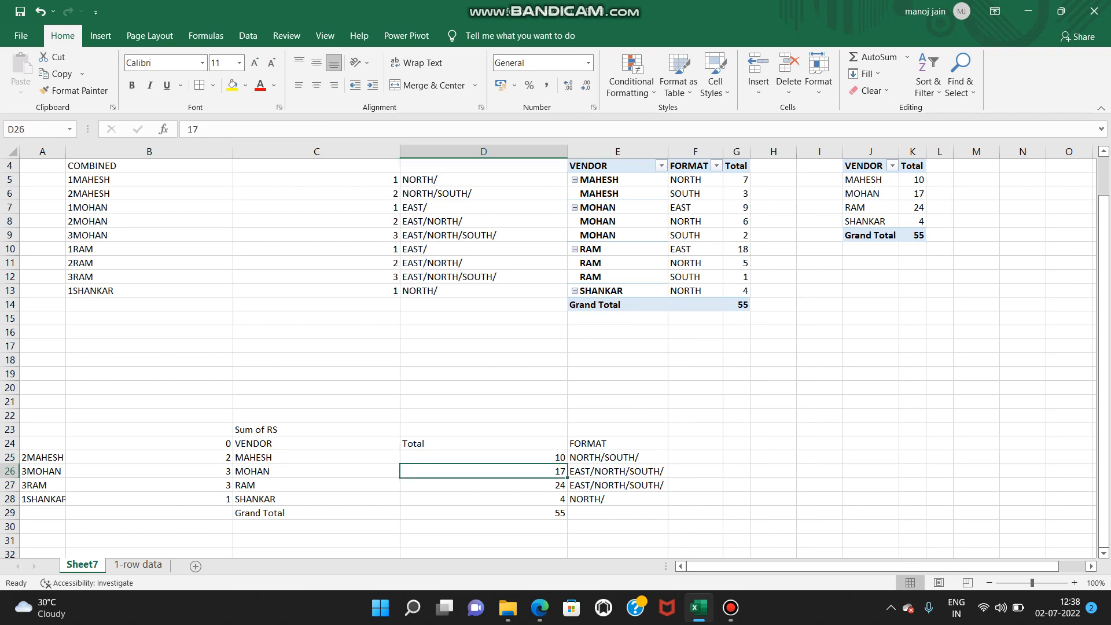
click(618, 471)
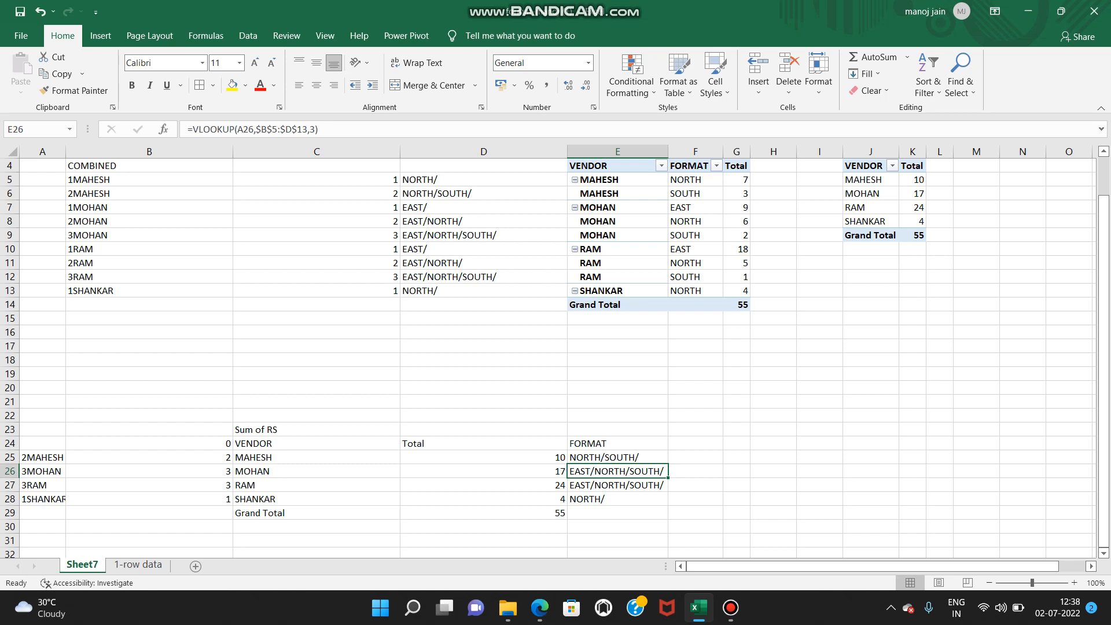
Step: Convert the summary range B23:E29 into a table with headers
drag(144, 429, 637, 513)
key(ctrl+t)
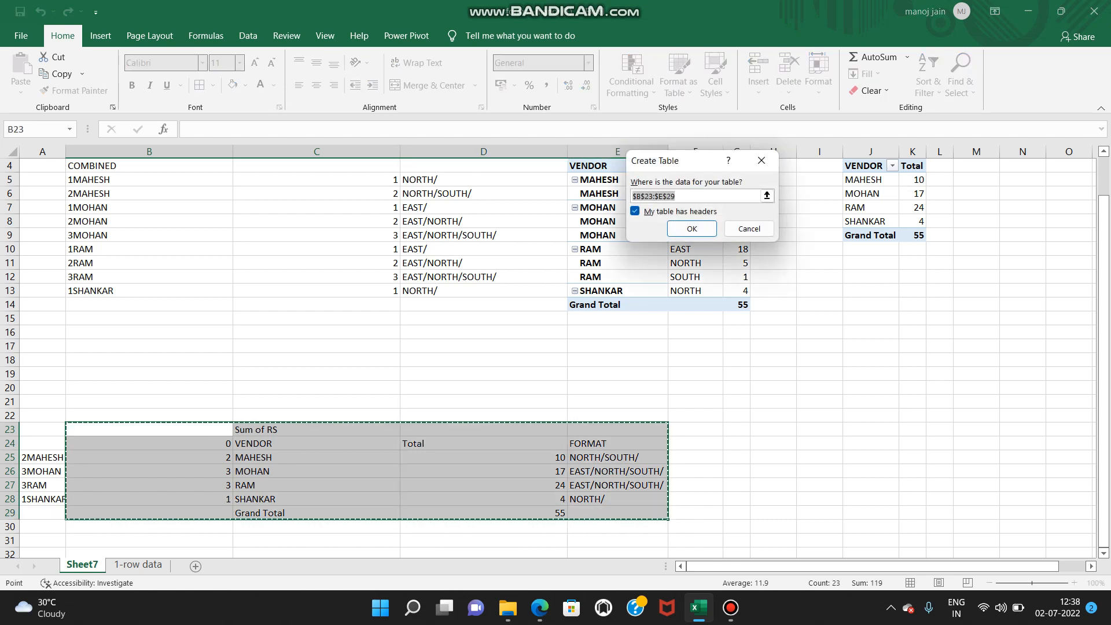
key(Return)
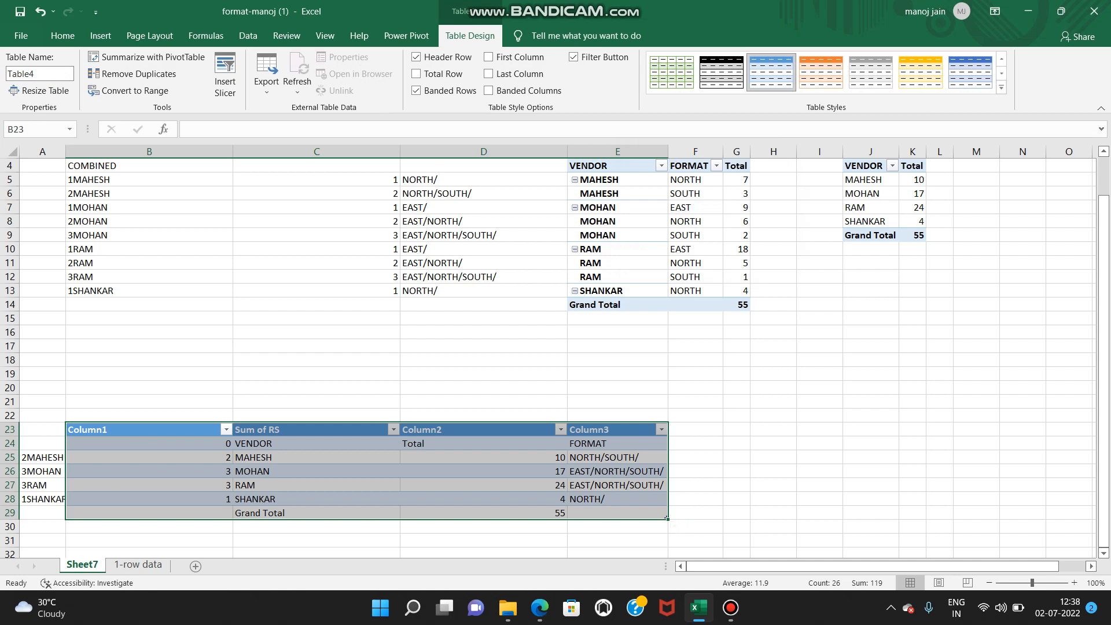